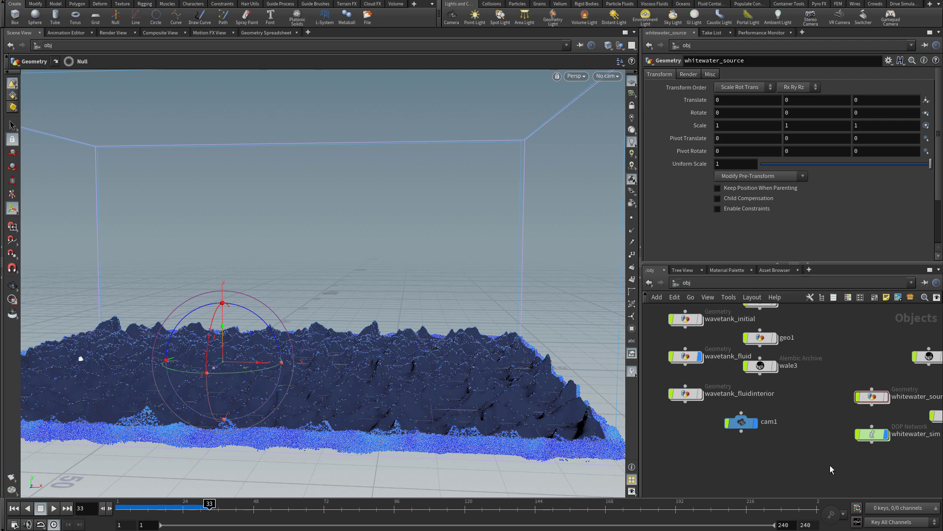
# Select the wavetank_fluid_extended object in Houdini's object network
pyautogui.moveTo(830, 465); pyautogui.dragTo(853, 487, button='middle')
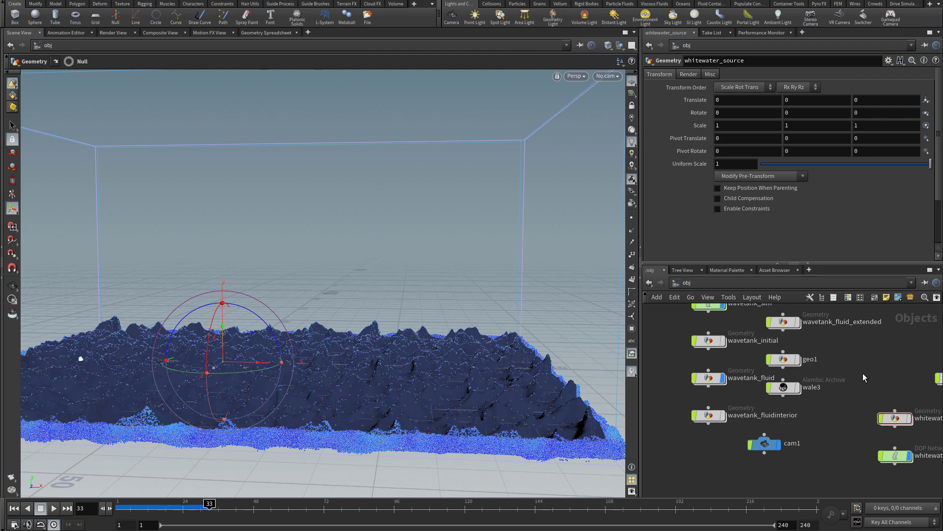
pyautogui.scroll(-1, 876, 378)
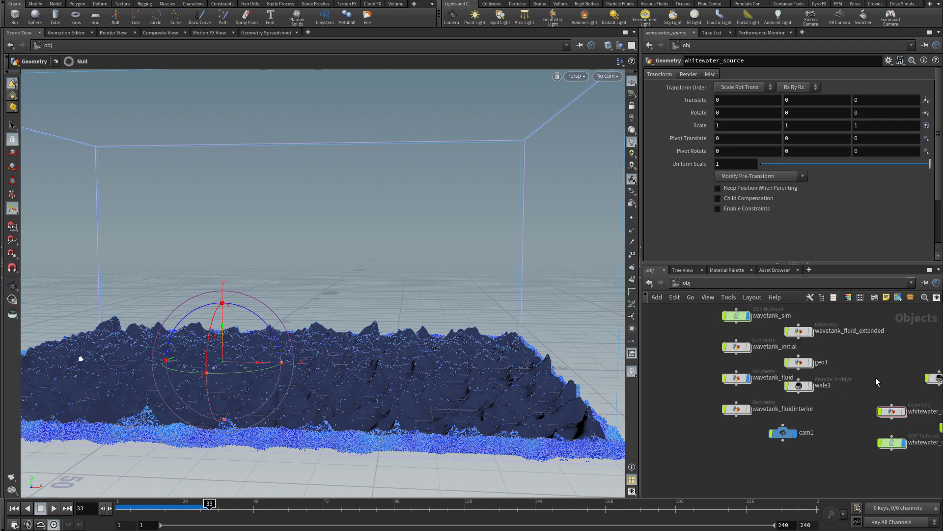
pyautogui.moveTo(871, 366); pyautogui.dragTo(849, 394, button='middle')
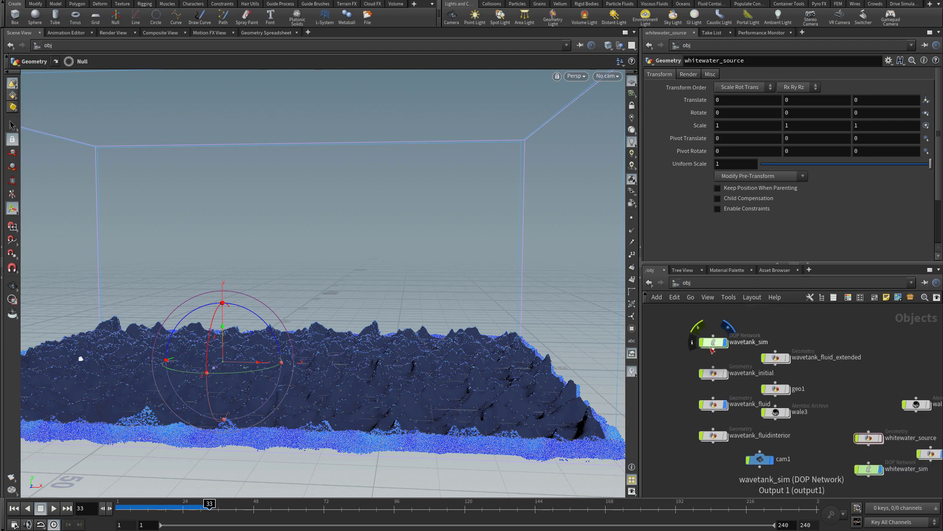
pyautogui.scroll(2, 697, 345)
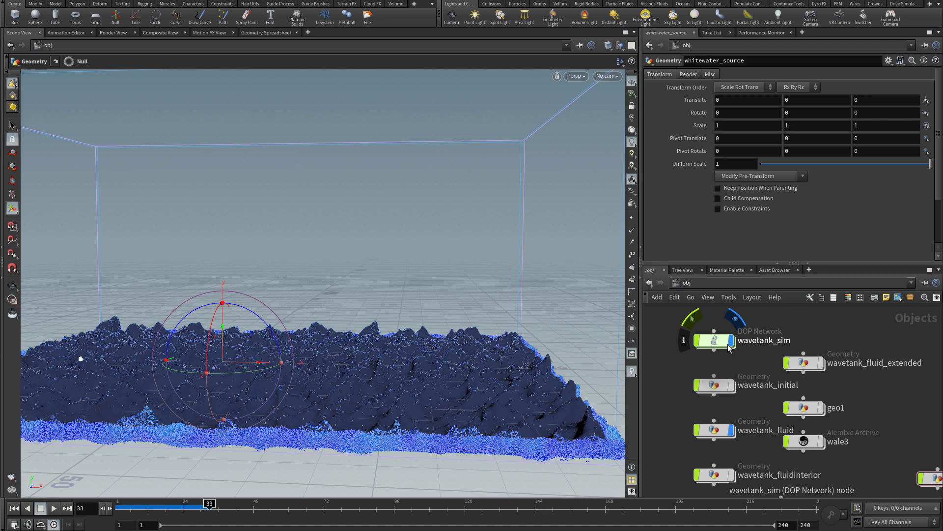
pyautogui.moveTo(744, 362); pyautogui.dragTo(730, 335, button='middle')
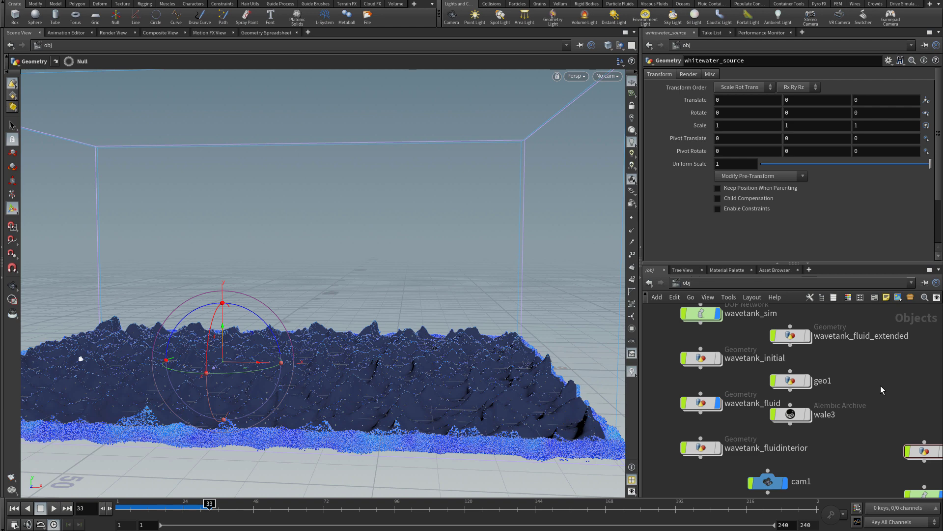
pyautogui.moveTo(804, 362)
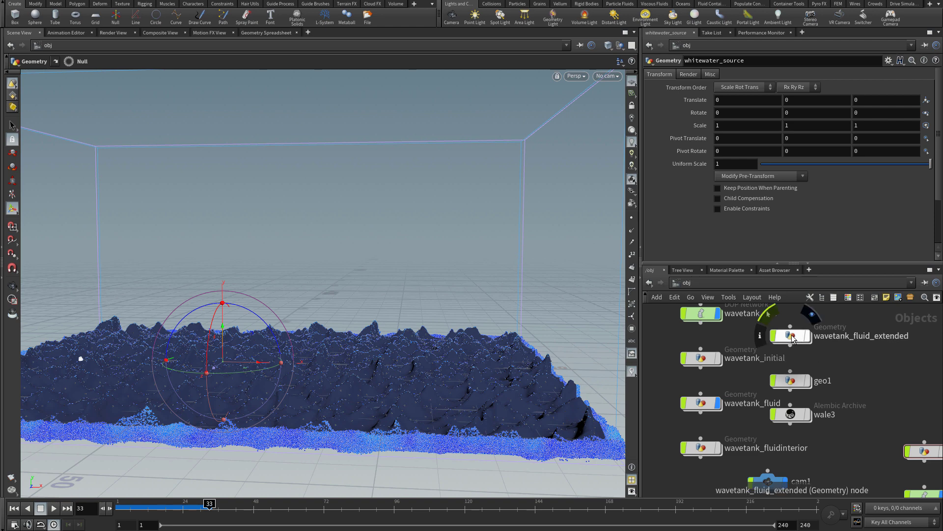
pyautogui.click(794, 339)
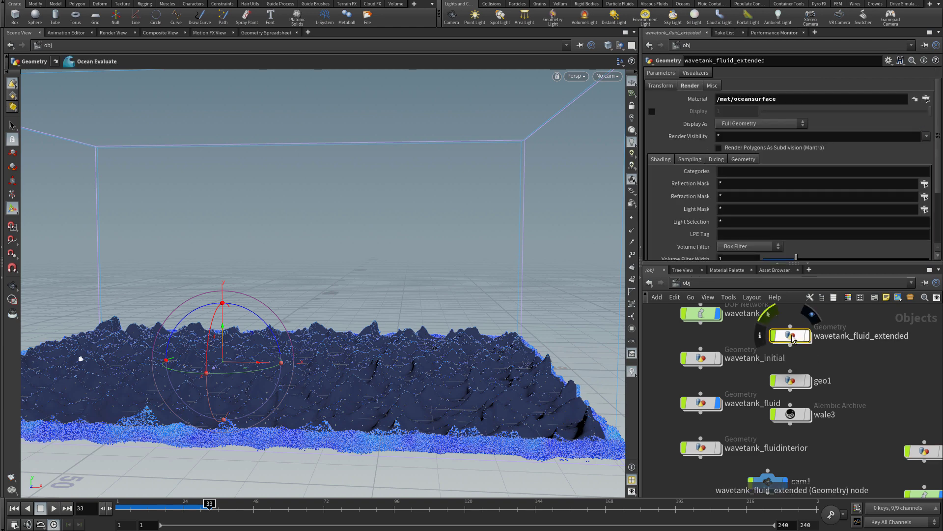
# Dive into wavetank_fluid and check the surface_cache node's info (about 450,000 points)
pyautogui.doubleClick(703, 404)
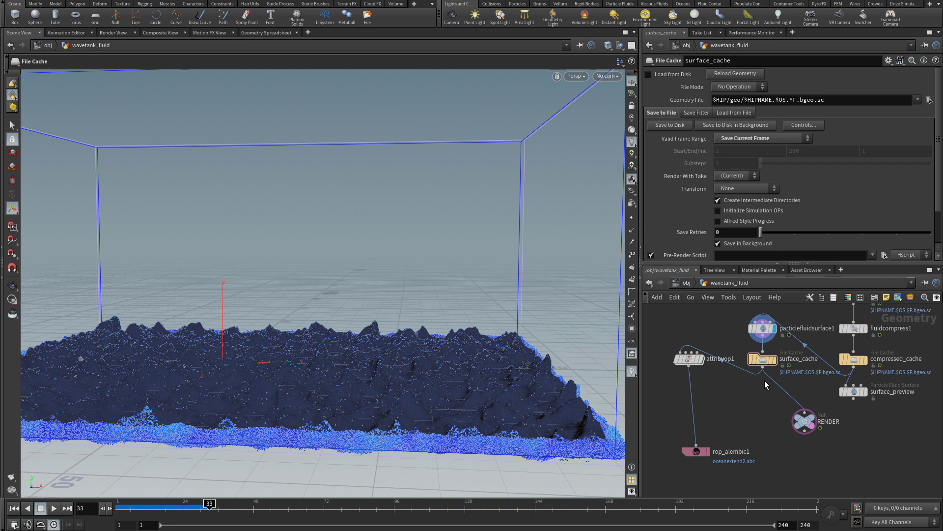
pyautogui.moveTo(762, 359)
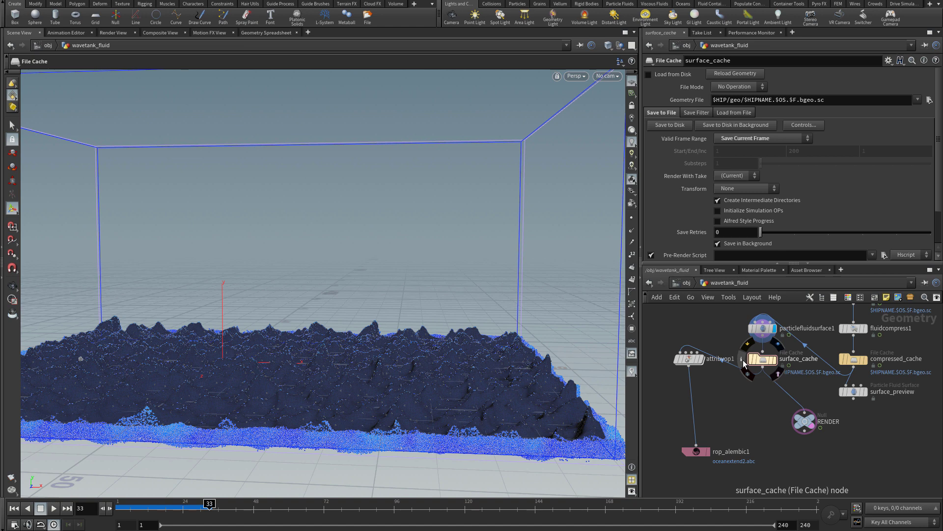
pyautogui.click(744, 363)
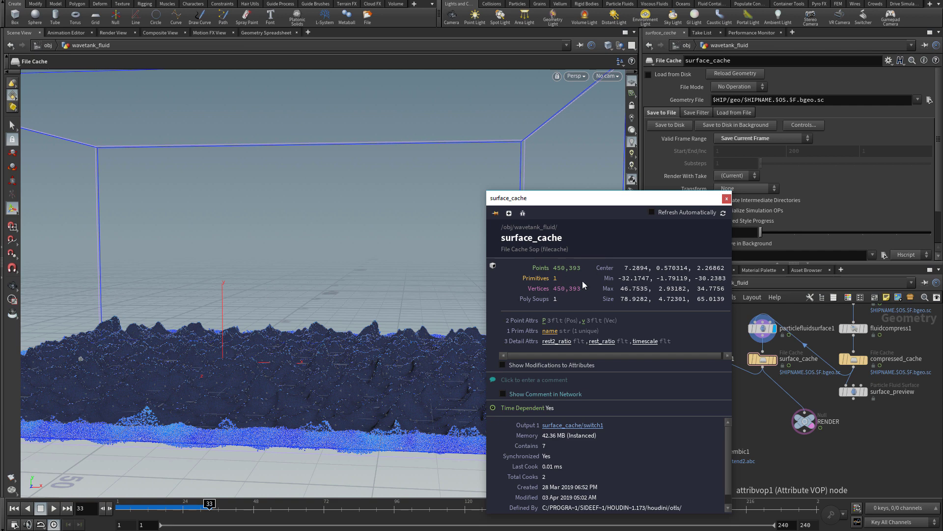
pyautogui.click(726, 200)
pyautogui.scroll(-2, 774, 440)
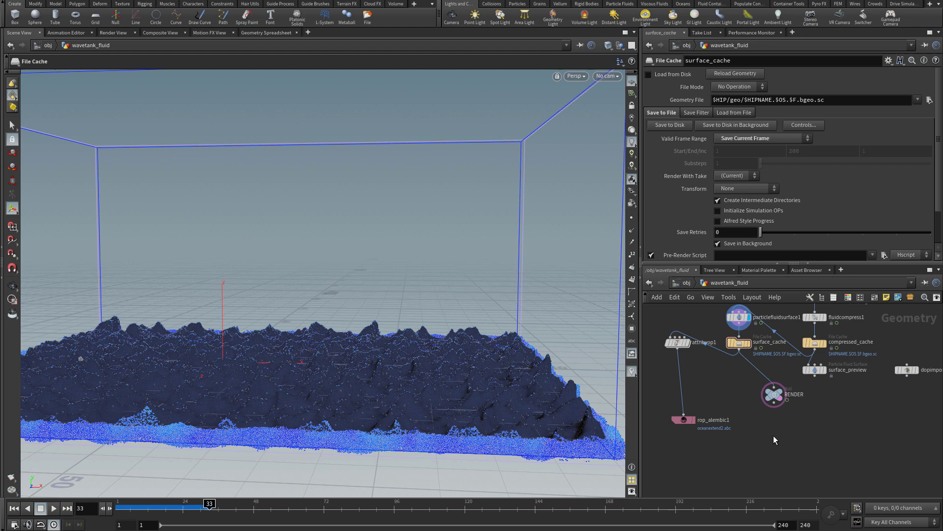
pyautogui.scroll(2, 768, 432)
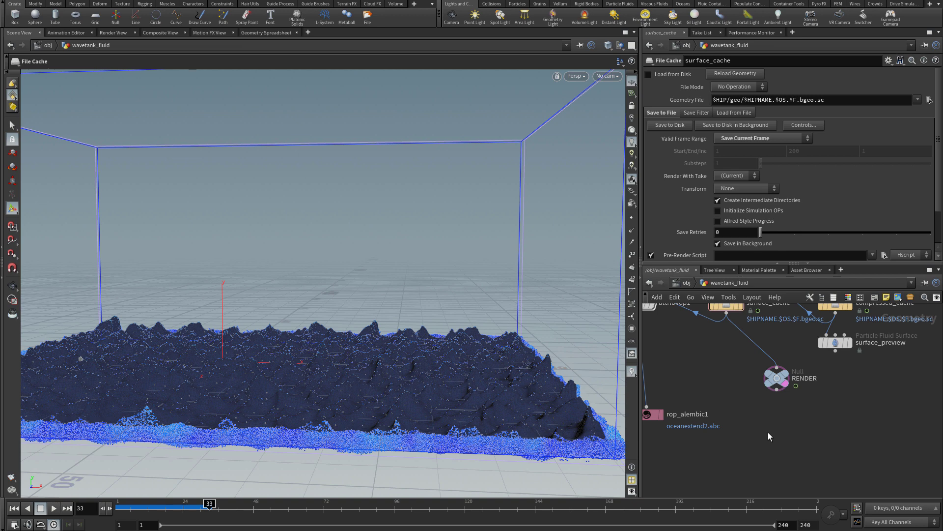
# Add a ROP Alembic Output node, rop_alembic2, and wire the RENDER null into it
pyautogui.press('Tab')
pyautogui.press('Tab')
pyautogui.write('rop')
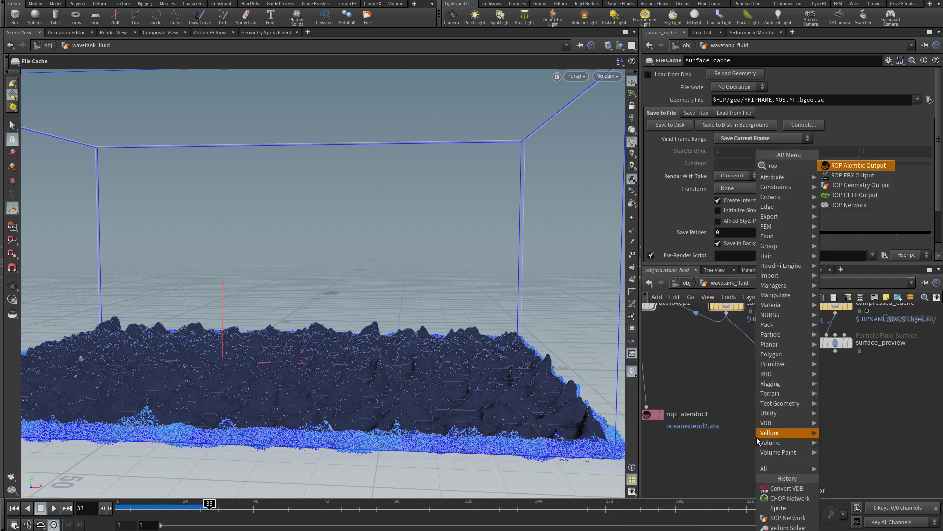
pyautogui.press('Return')
pyautogui.click(763, 431)
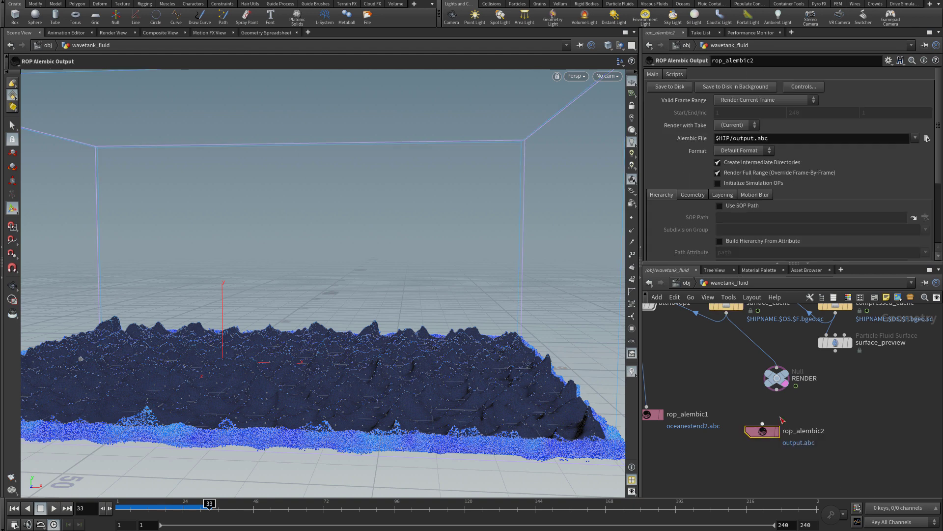
pyautogui.click(776, 391)
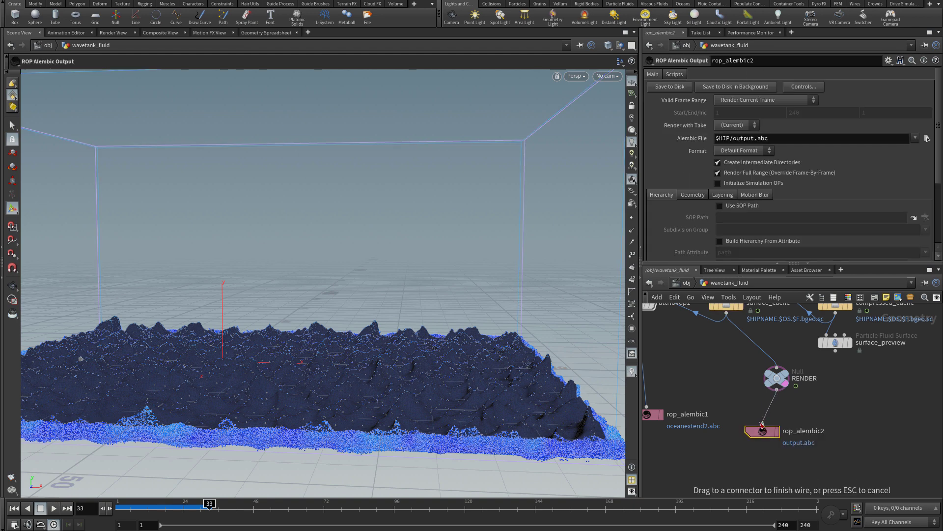
pyautogui.click(763, 427)
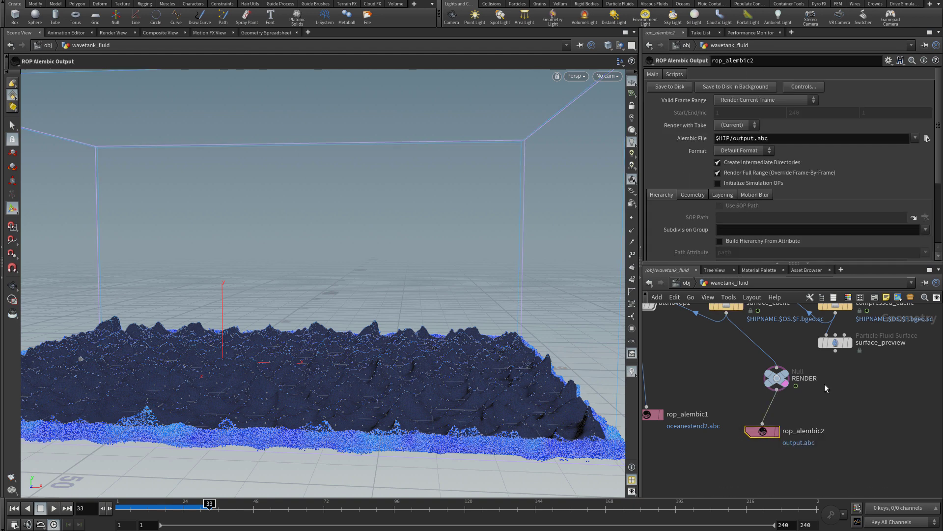
# Check the RENDER null's geometry statistics, then select rop_alembic2's Alembic File field
pyautogui.click(749, 377)
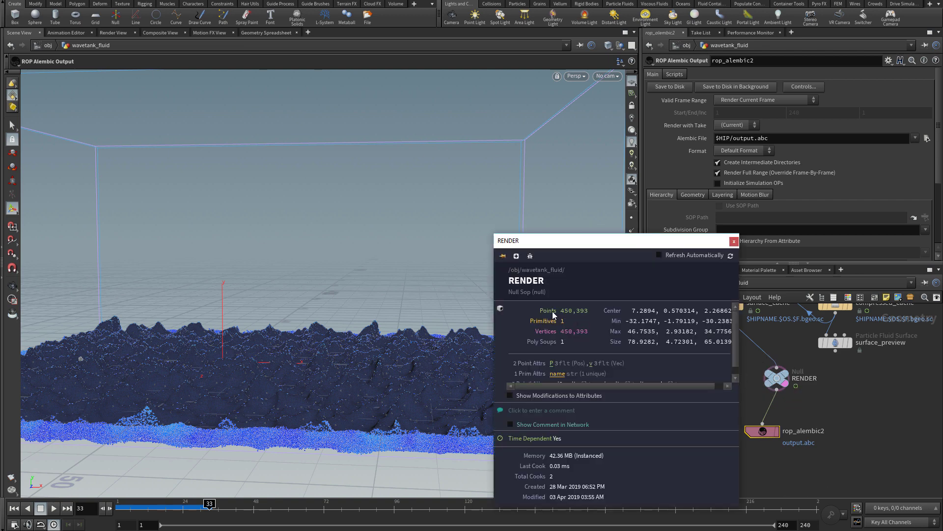
pyautogui.click(734, 240)
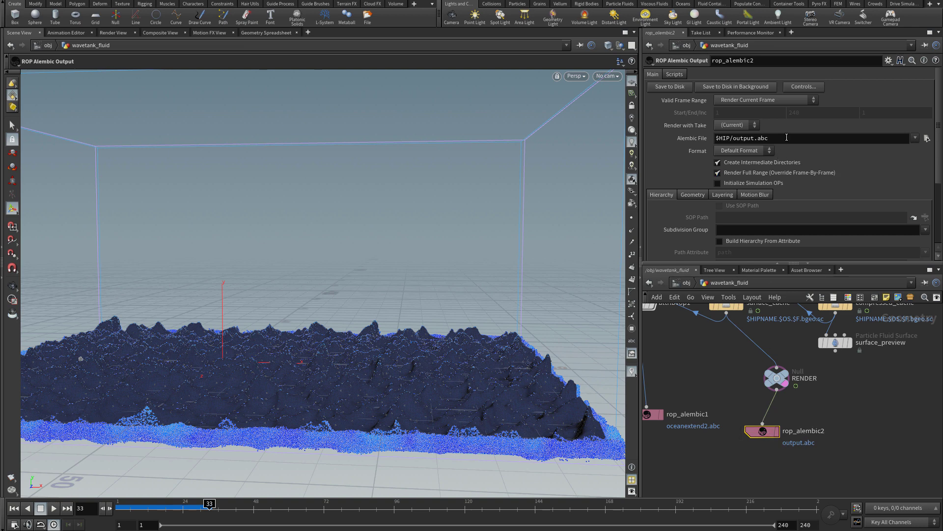
pyautogui.click(804, 138)
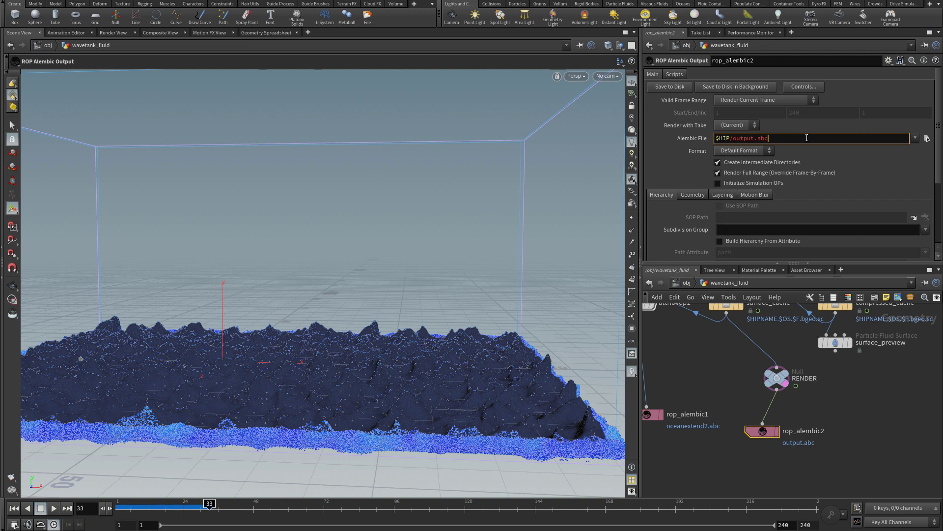
# Set rop_alembic2's Alembic File to ocean.abc on the Desktop
pyautogui.click(928, 138)
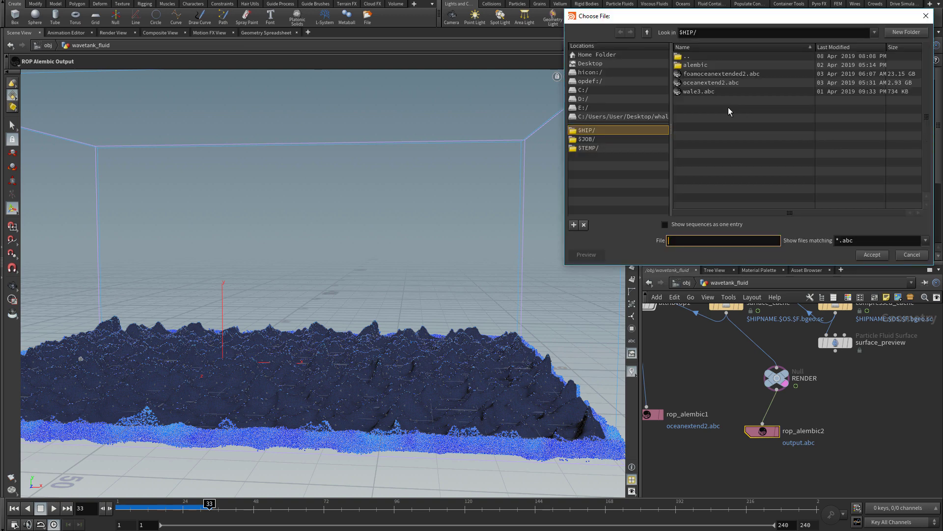
pyautogui.click(594, 64)
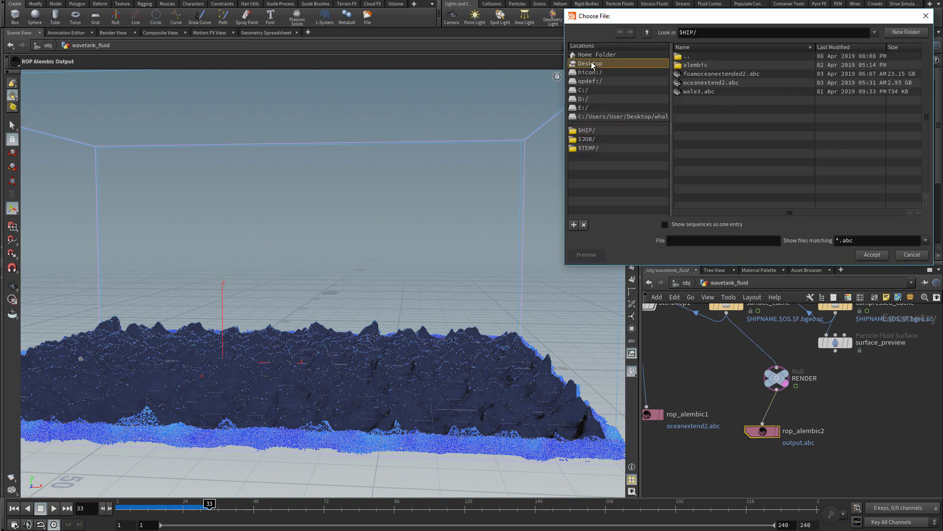
pyautogui.click(690, 238)
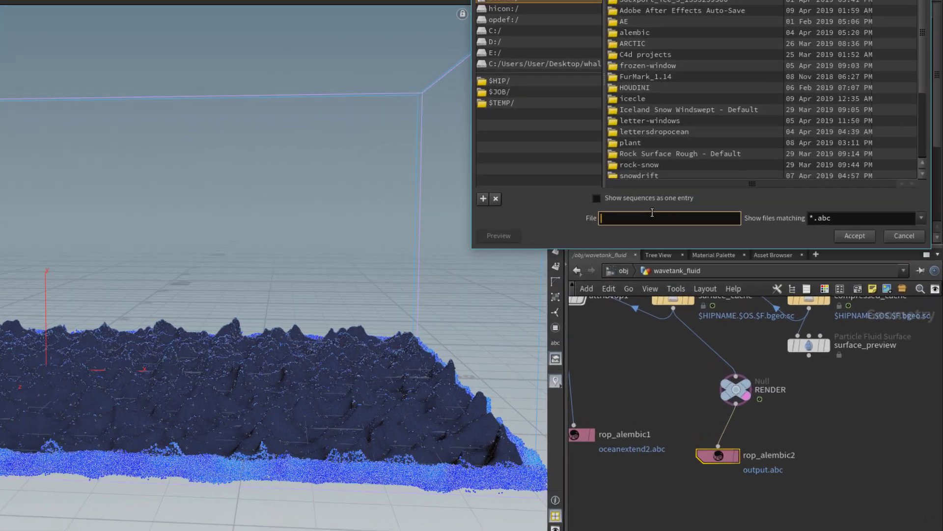
pyautogui.write('o')
pyautogui.write('cean.')
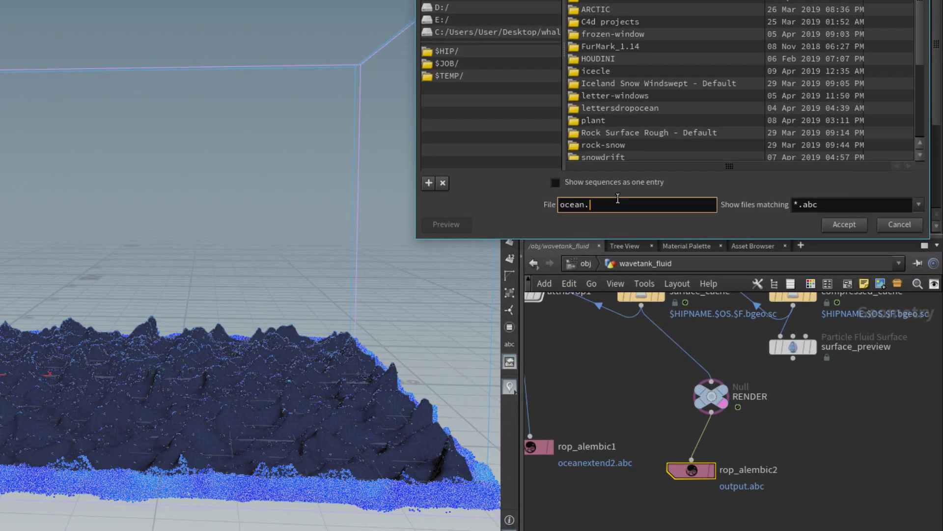
pyautogui.write('abc')
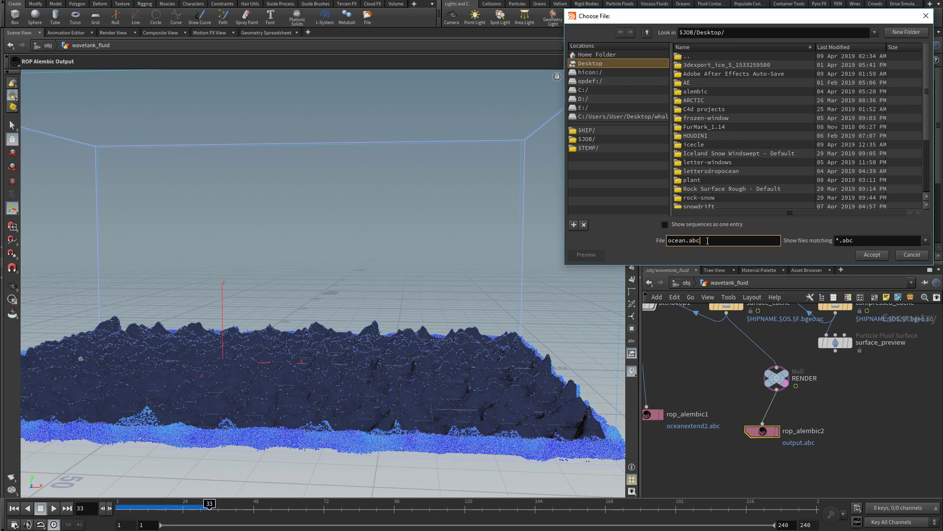
pyautogui.click(868, 256)
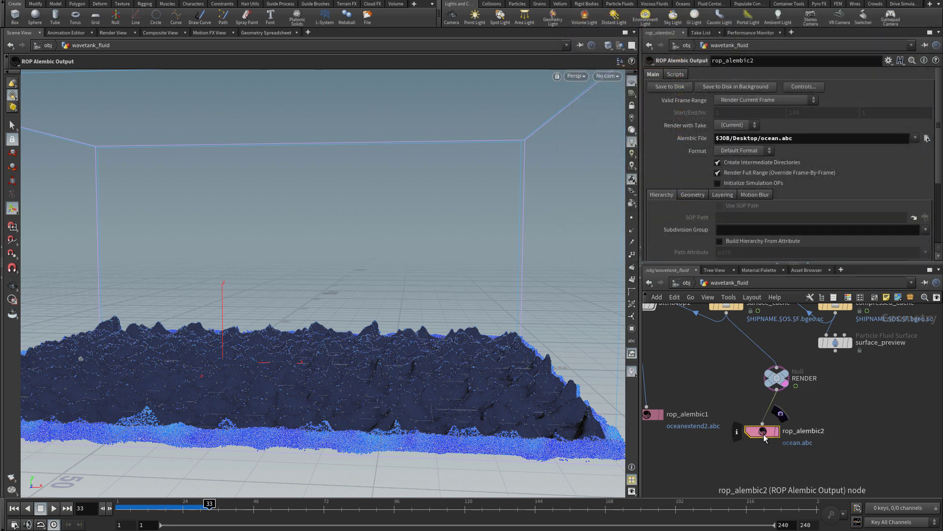
# Export a frame range ending at frame 120, with the end frame's animation channel removed
pyautogui.click(812, 99)
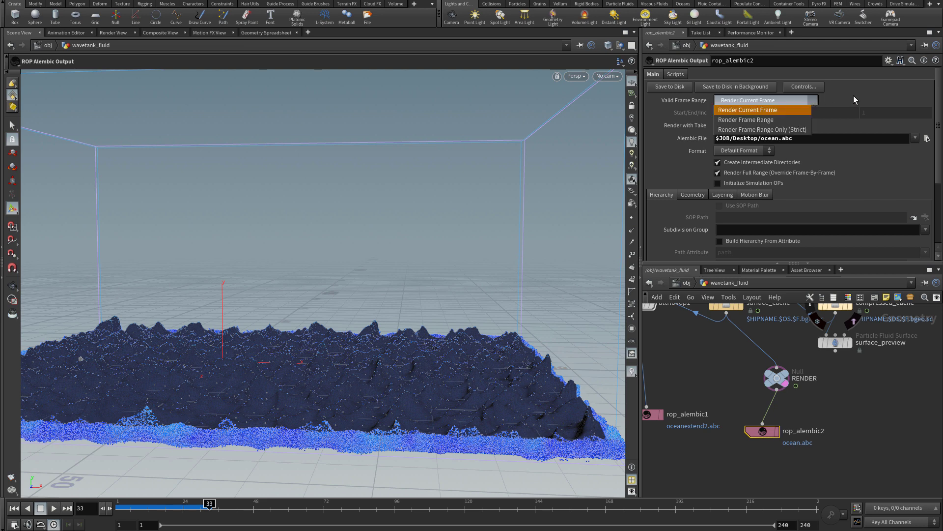
pyautogui.click(788, 119)
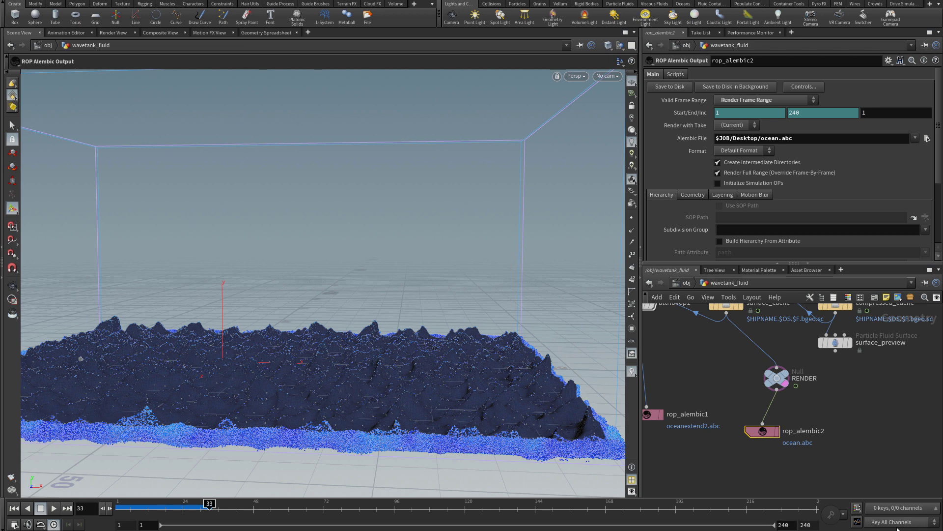
pyautogui.click(718, 173)
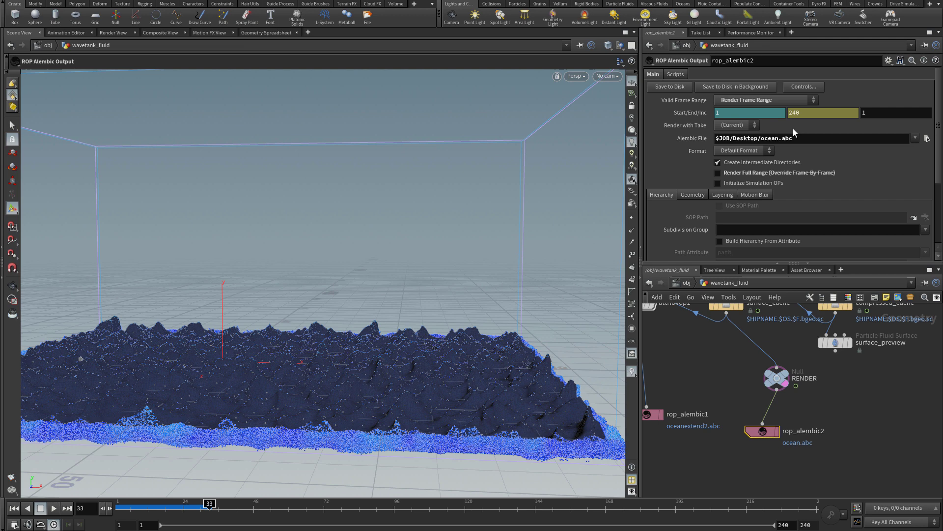
pyautogui.rightClick(854, 113)
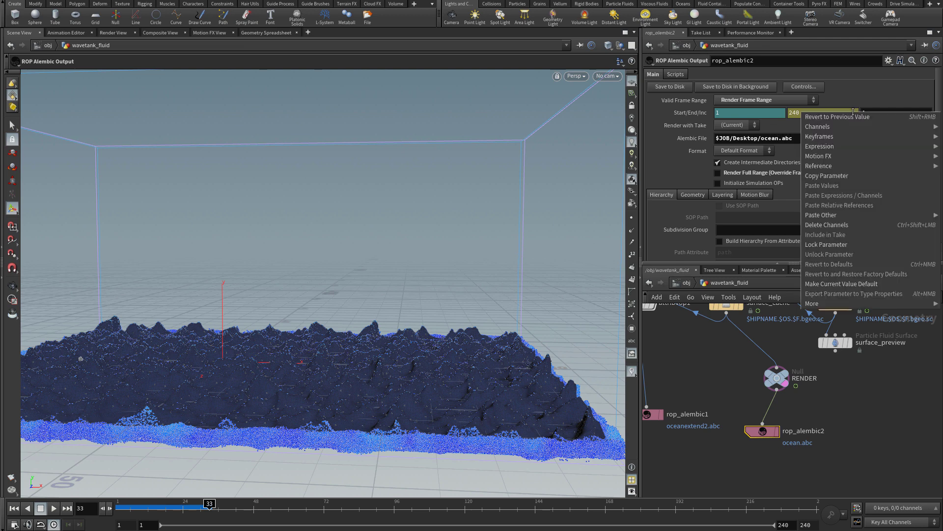
pyautogui.click(839, 224)
pyautogui.click(815, 113)
pyautogui.write('120')
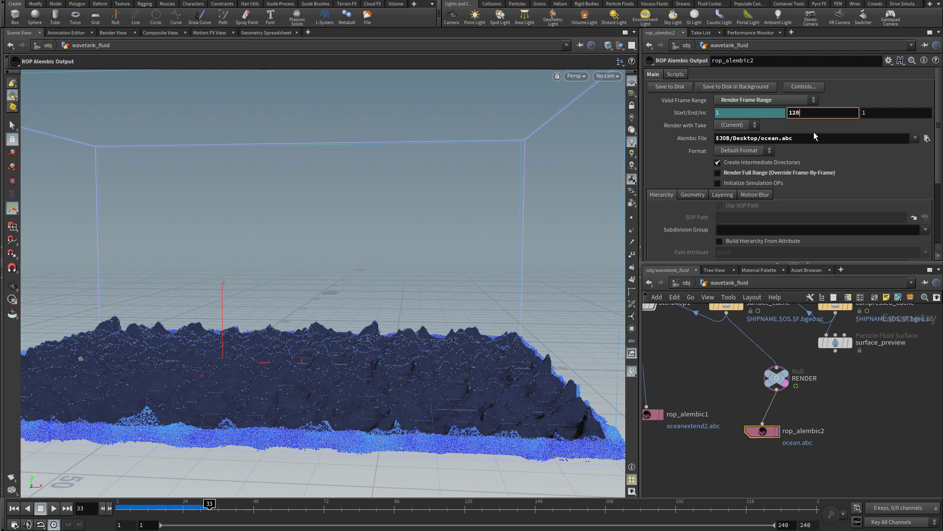
pyautogui.press('Return')
pyautogui.scroll(-3, 936, 157)
pyautogui.scroll(3, 936, 156)
# Review the Geometry and Hierarchy export options and write the ocean Alembic to disk
pyautogui.click(693, 193)
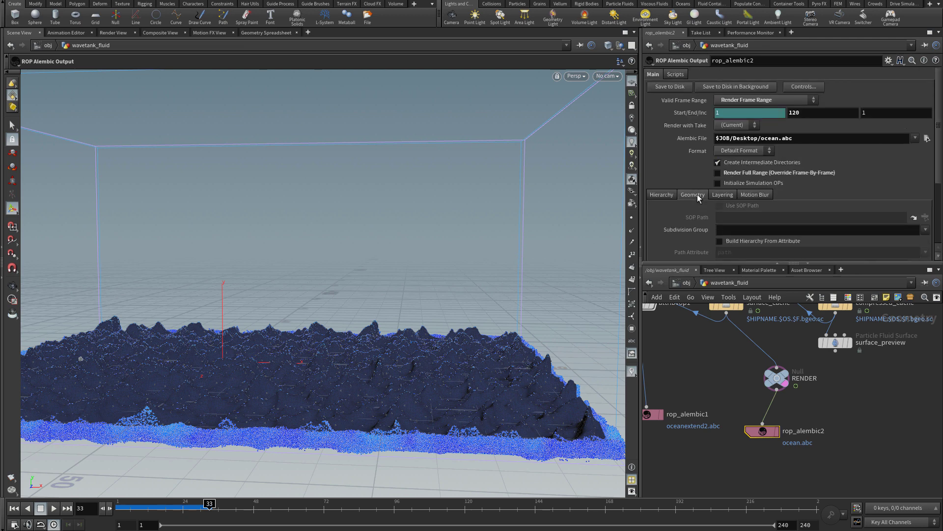
pyautogui.scroll(-3, 941, 231)
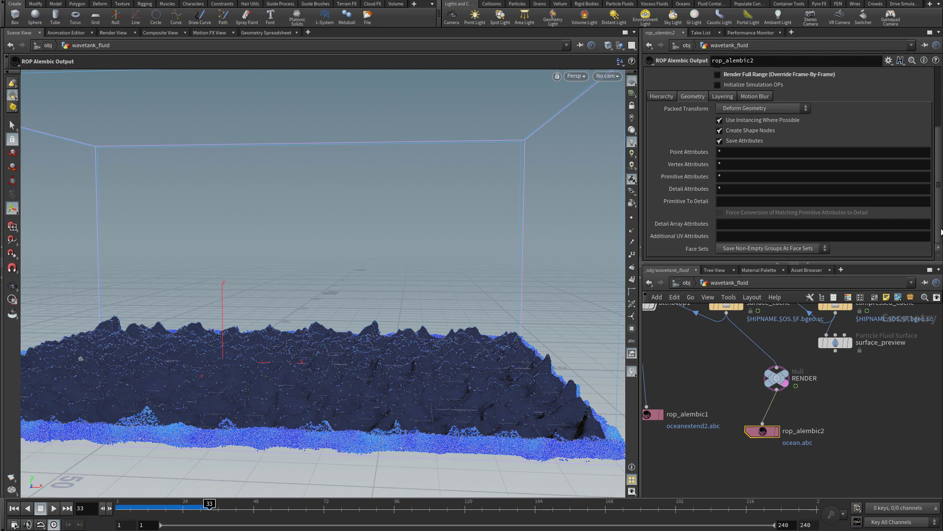
pyautogui.scroll(3, 941, 231)
pyautogui.scroll(-3, 940, 231)
pyautogui.click(663, 99)
pyautogui.scroll(1, 664, 98)
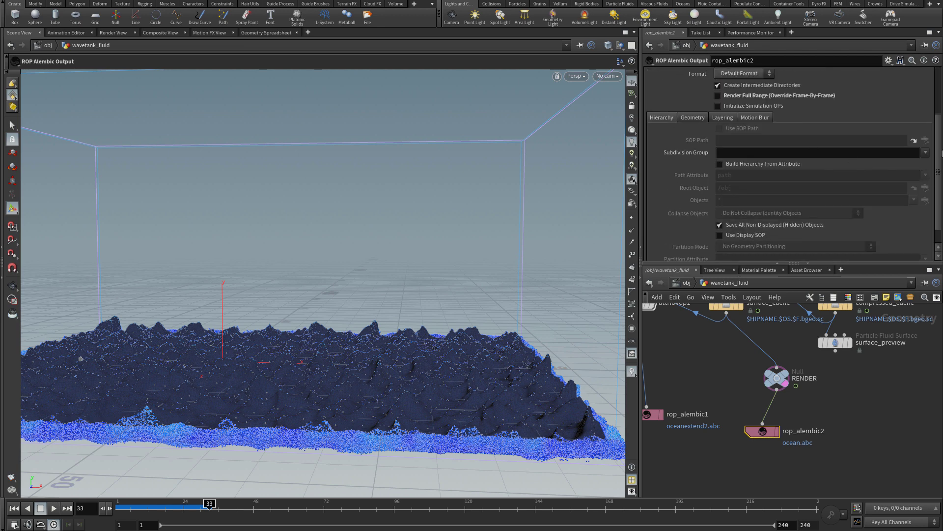
pyautogui.scroll(2, 663, 98)
pyautogui.scroll(-3, 792, 163)
pyautogui.scroll(2, 838, 153)
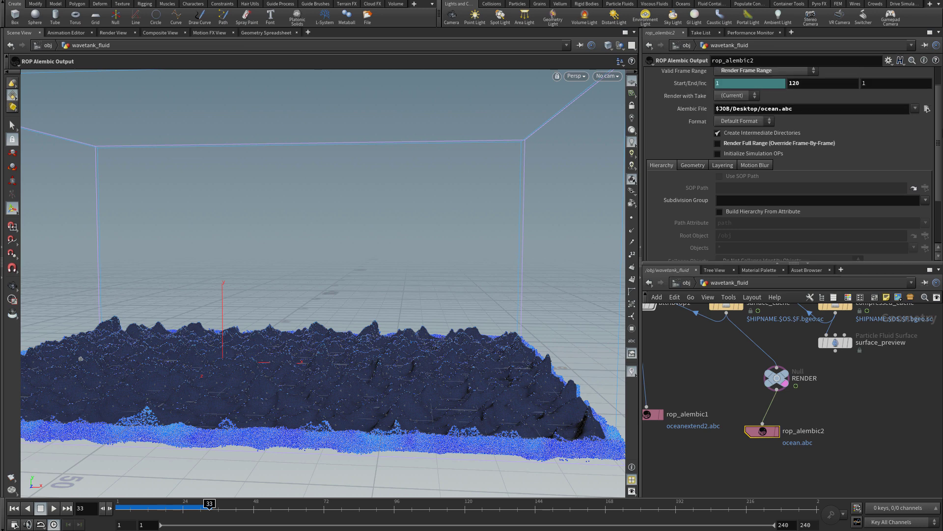
pyautogui.scroll(1, 838, 153)
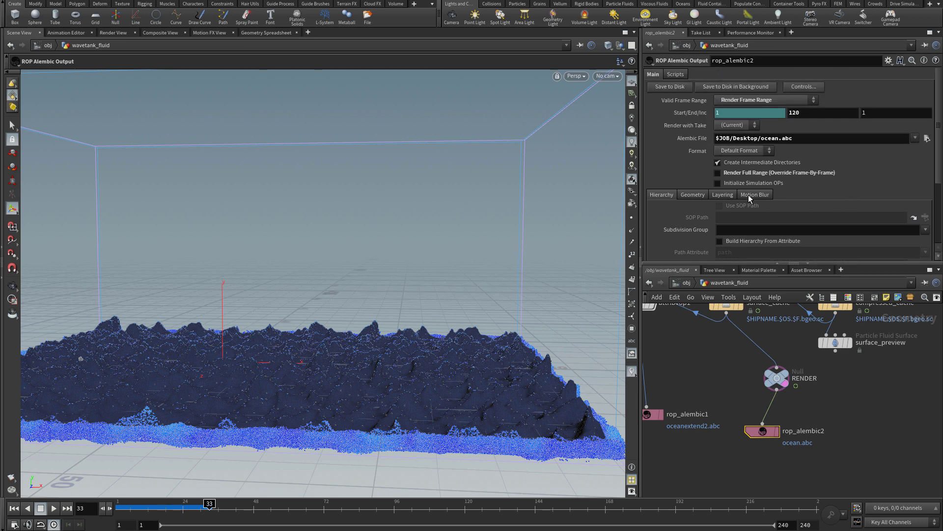
pyautogui.click(661, 87)
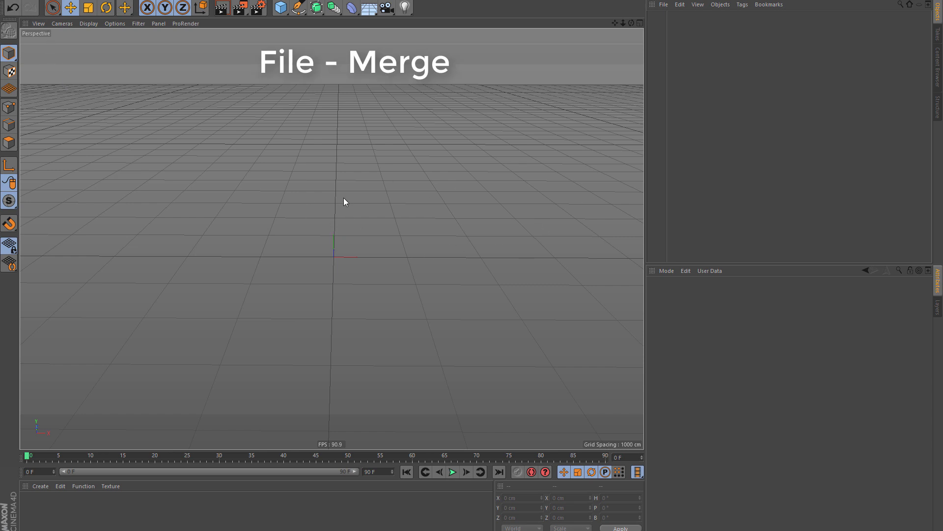
# Merge oceanextend2.abc from the whale-jump folder into the empty Cinema 4D scene
pyautogui.click(13, 5)
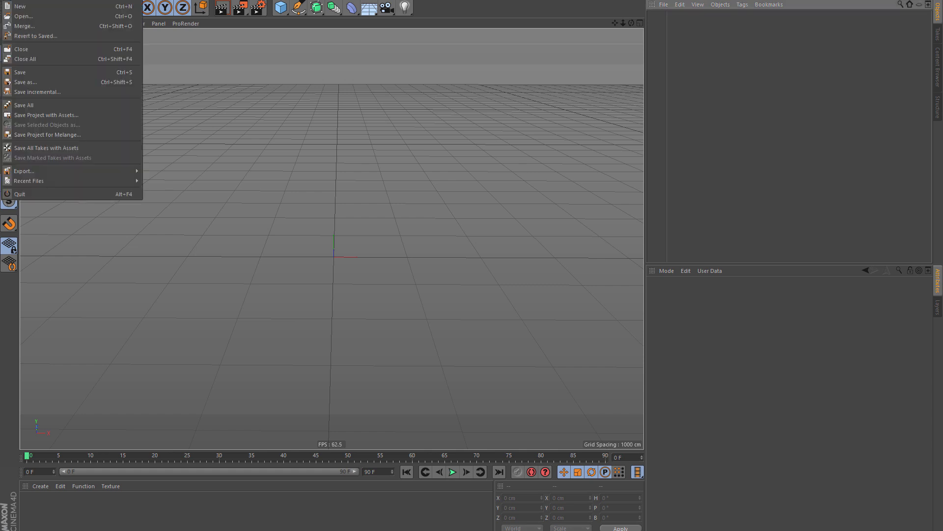
pyautogui.click(32, 27)
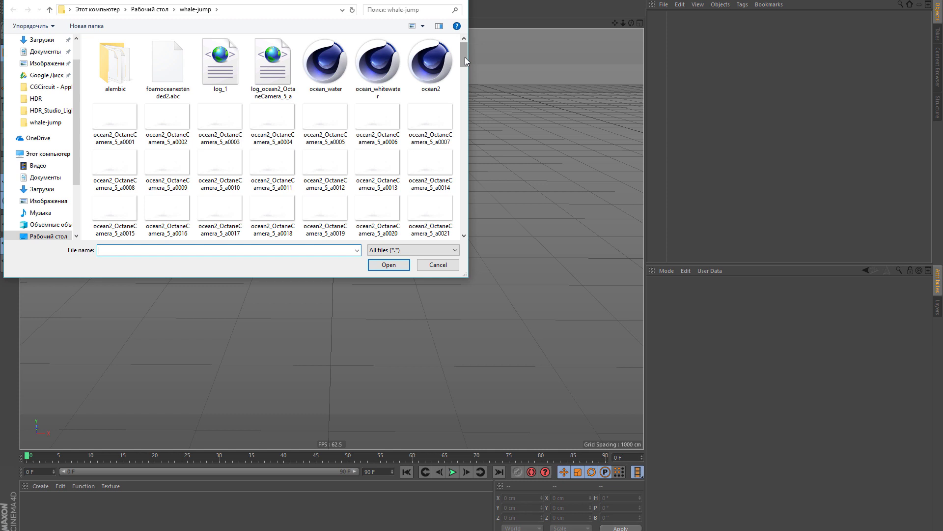
pyautogui.moveTo(465, 57); pyautogui.dragTo(466, 222)
pyautogui.click(325, 148)
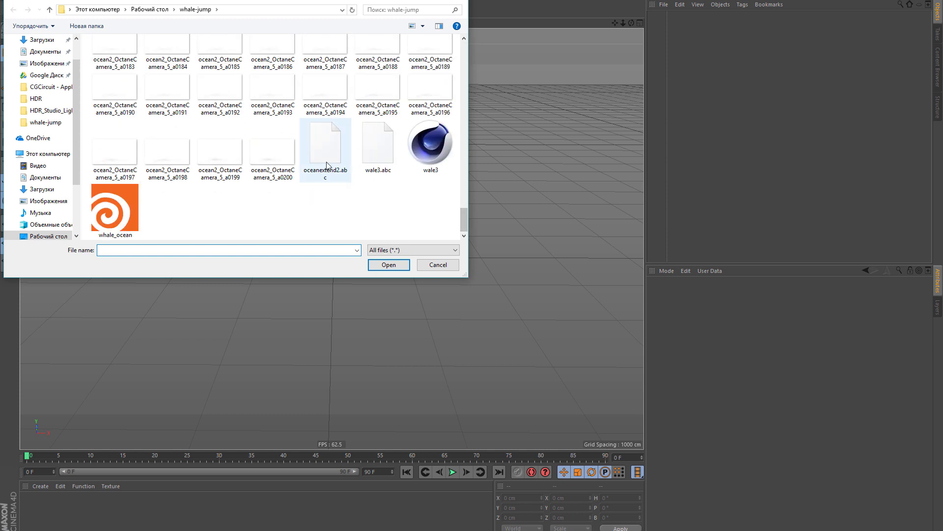
pyautogui.click(396, 266)
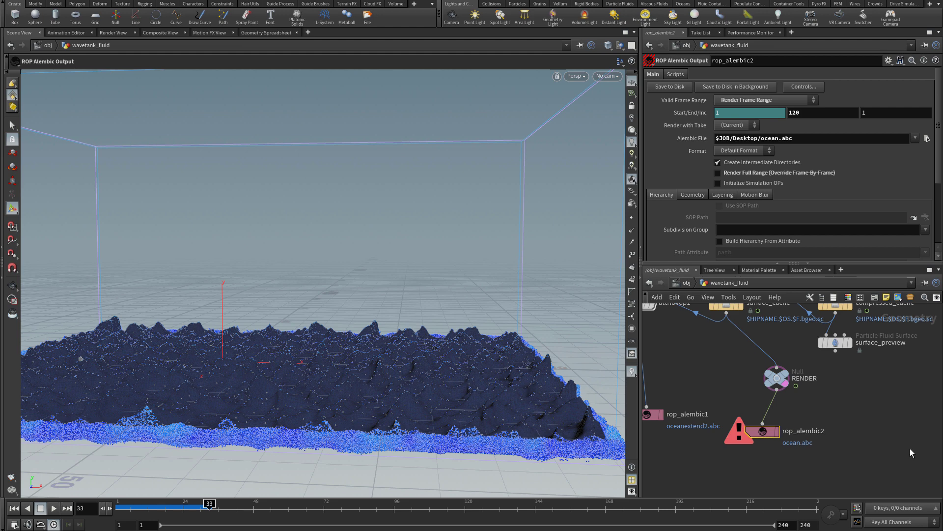
pyautogui.click(43, 2)
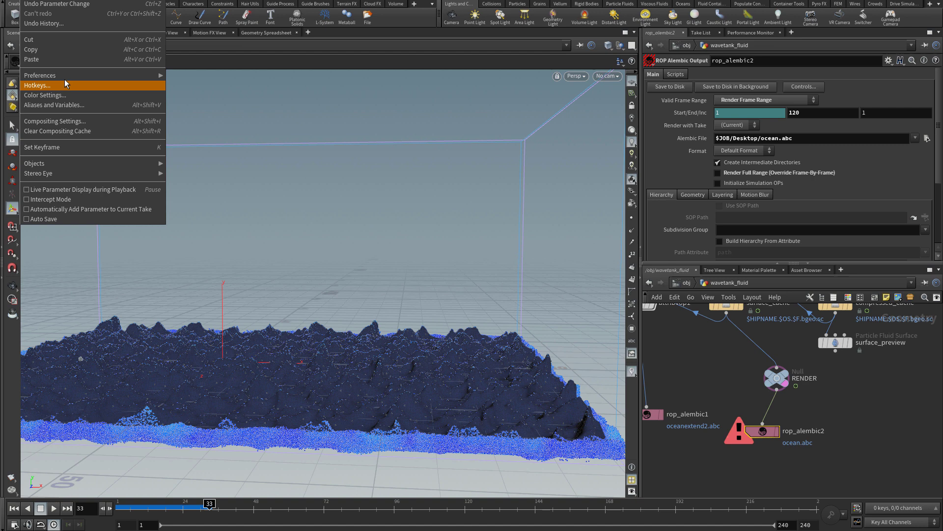
pyautogui.click(79, 124)
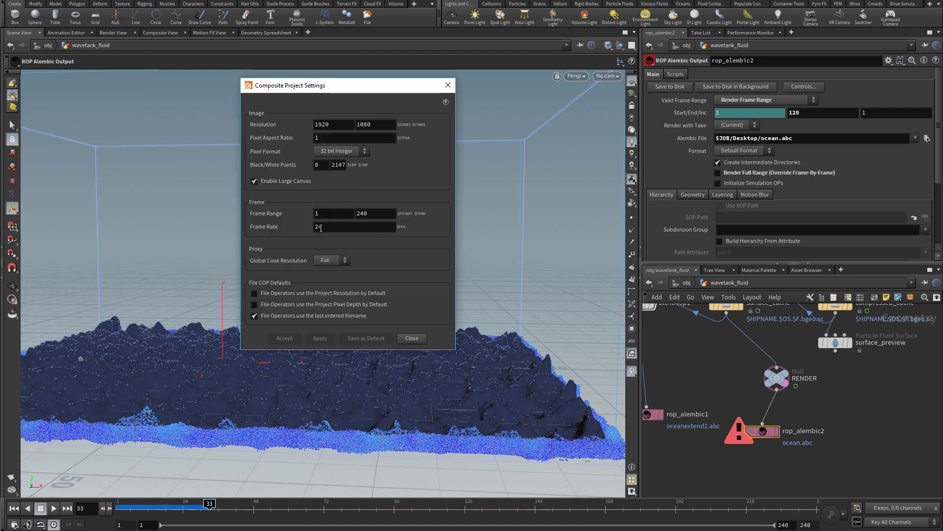
pyautogui.click(447, 85)
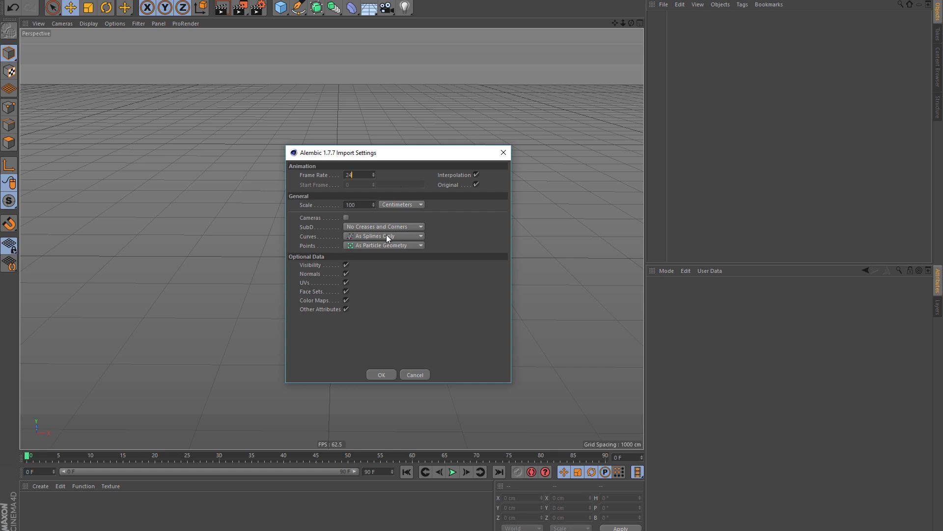
# Import the Alembic with Points set to As Polygon Object, then play the ocean animation
pyautogui.click(354, 247)
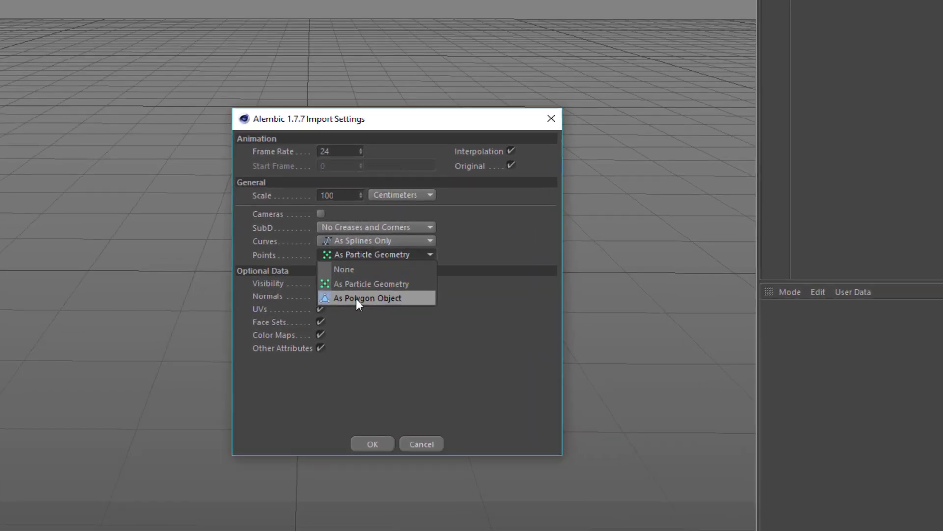
pyautogui.click(378, 299)
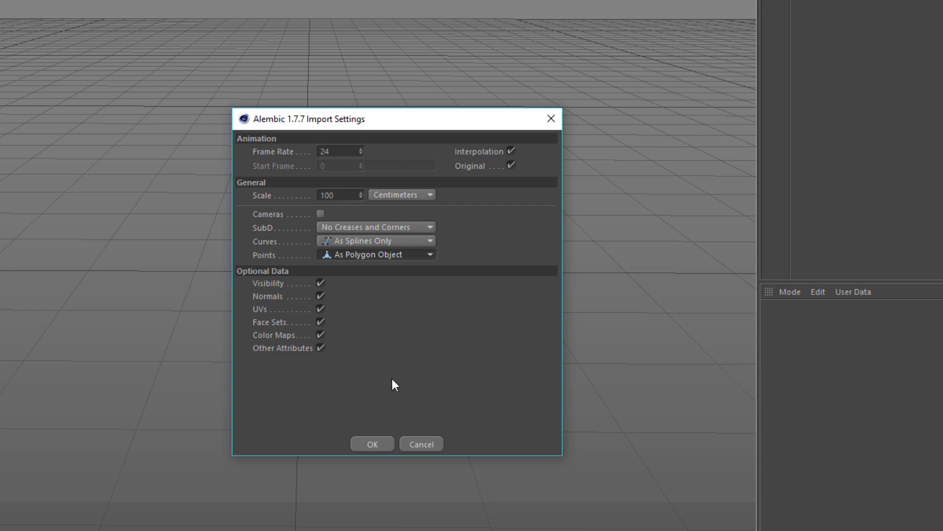
pyautogui.click(378, 444)
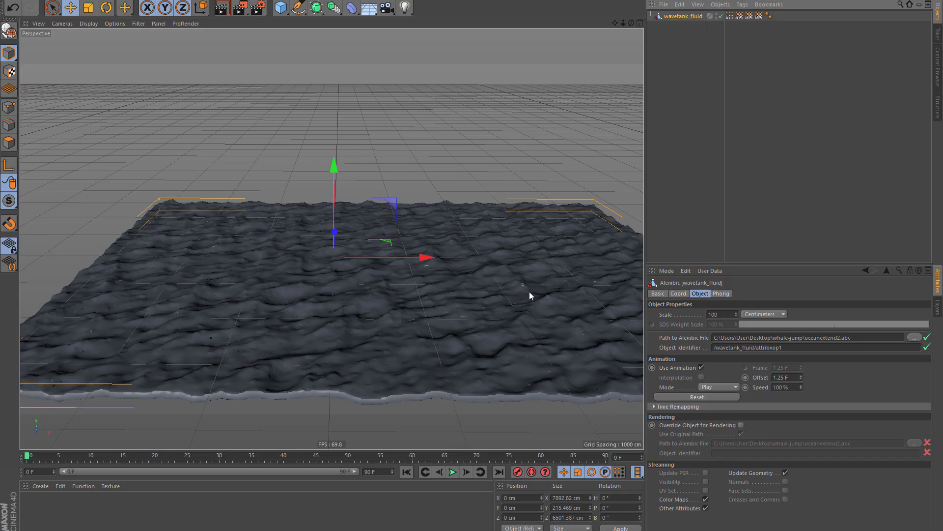
pyautogui.click(453, 472)
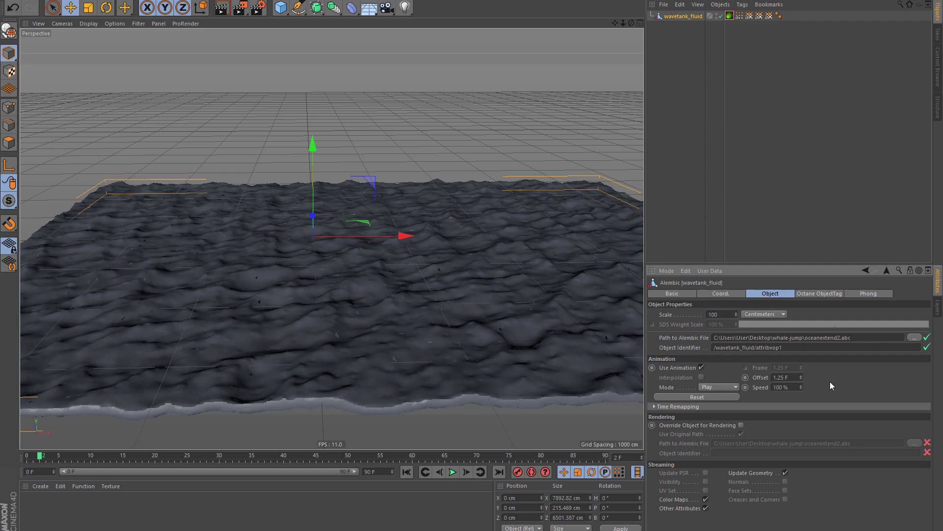
# Change the project frame rate from 30 to 24 FPS in Project Settings
pyautogui.hotkey('ctrl', 'd')
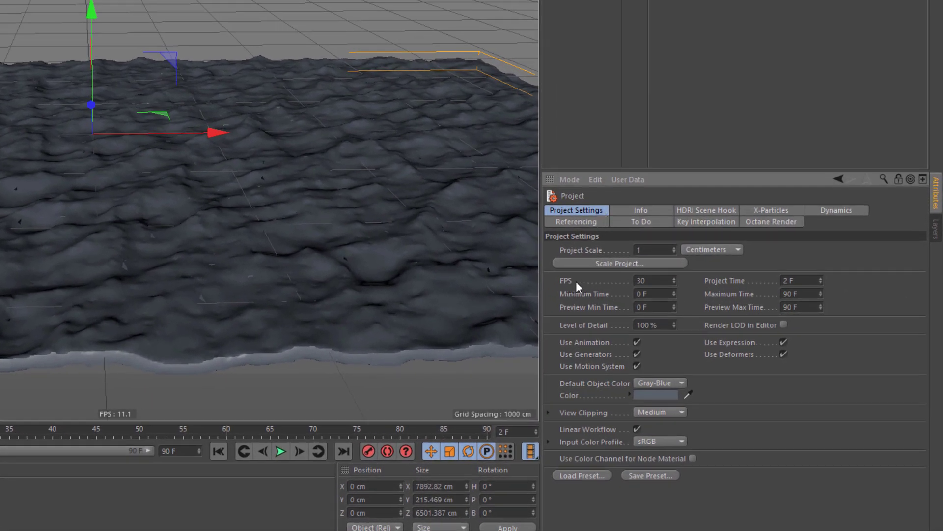
pyautogui.click(645, 281)
pyautogui.write('4')
pyautogui.press('Return')
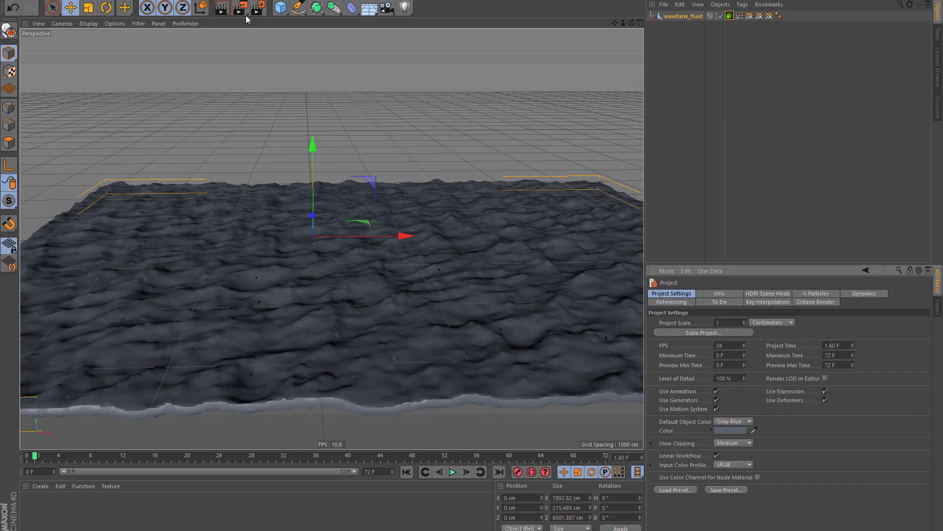
# Set the render Output Frame Rate to 24 and close Render Settings
pyautogui.click(252, 11)
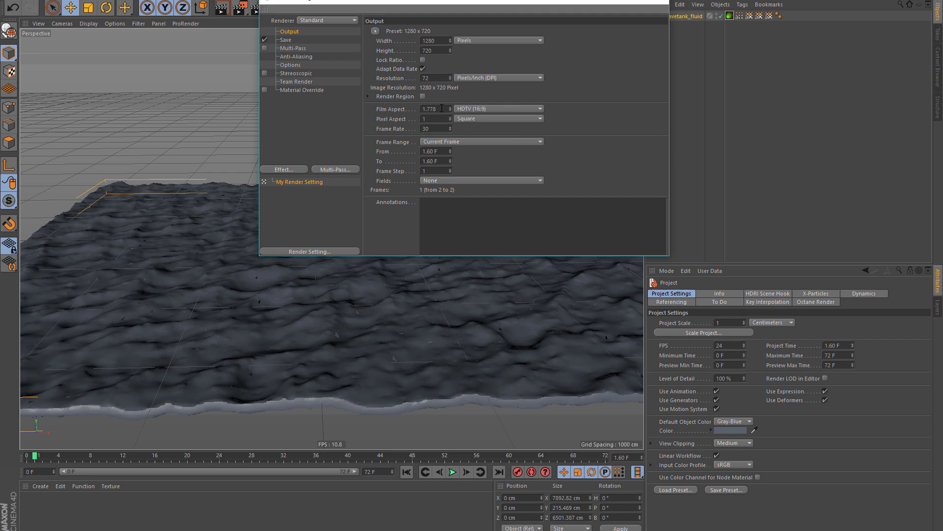
pyautogui.doubleClick(431, 129)
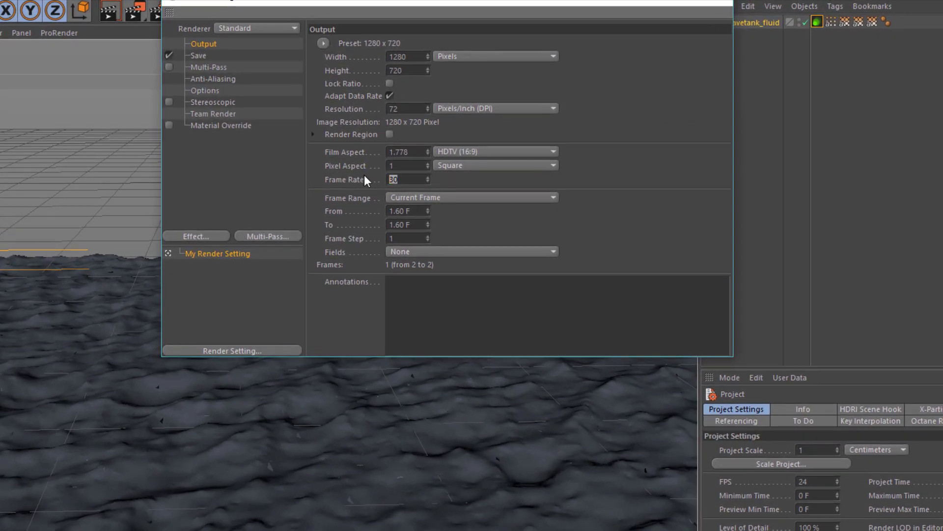
pyautogui.write('24')
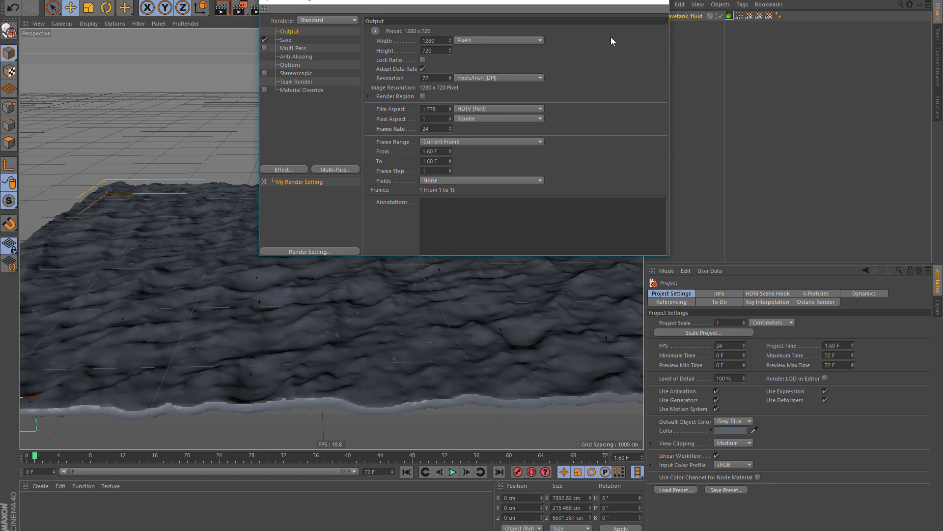
pyautogui.click(664, 2)
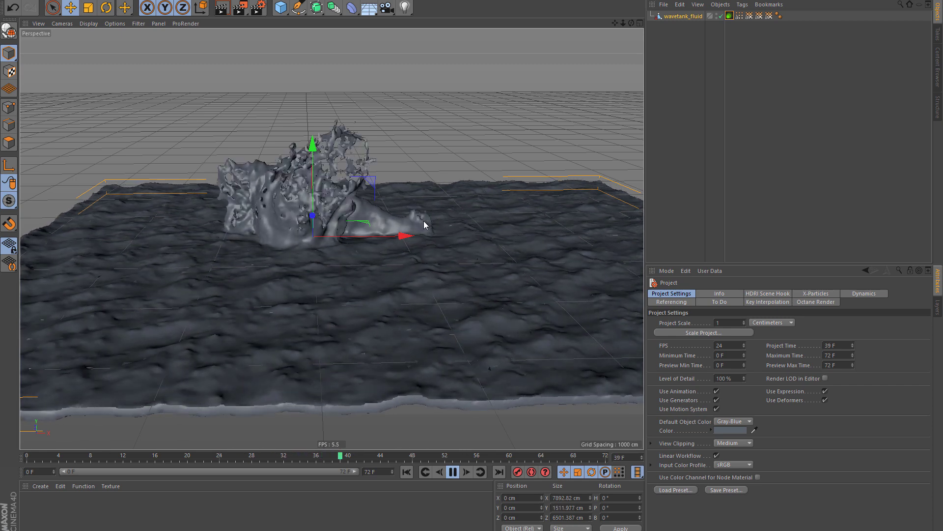
pyautogui.click(452, 472)
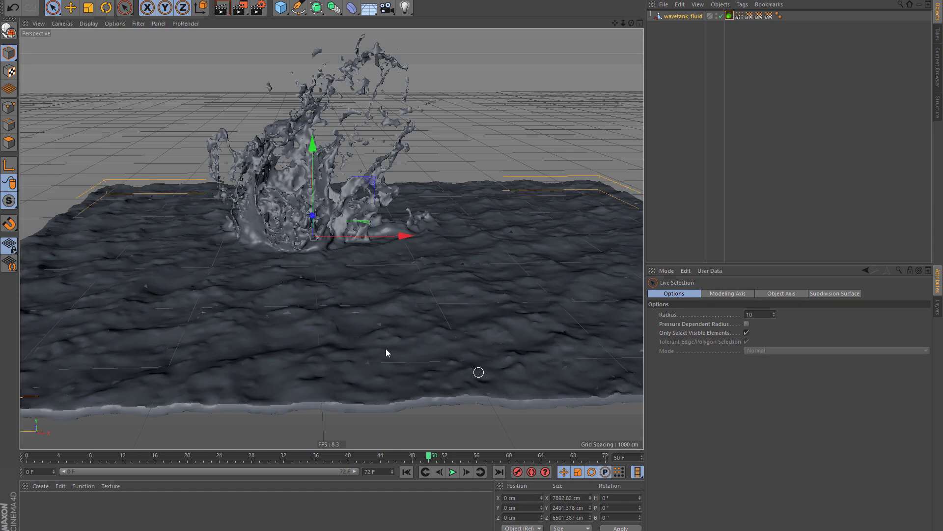
pyautogui.click(322, 343)
pyautogui.click(323, 344)
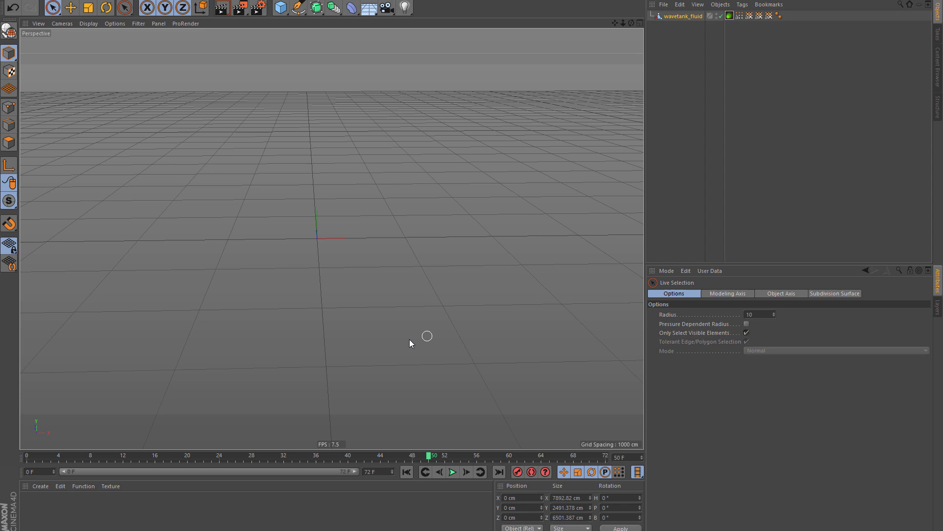
pyautogui.moveTo(323, 344)
pyautogui.keyDown('alt'); pyautogui.mouseDown()
pyautogui.moveTo(358, 345)
pyautogui.moveTo(427, 302)
pyautogui.mouseUp(); pyautogui.keyUp('alt')
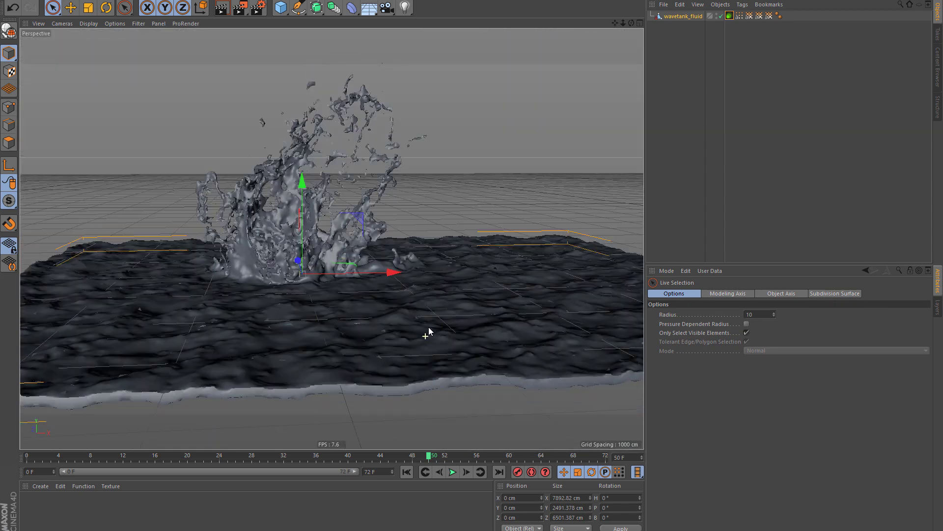
pyautogui.press('e')
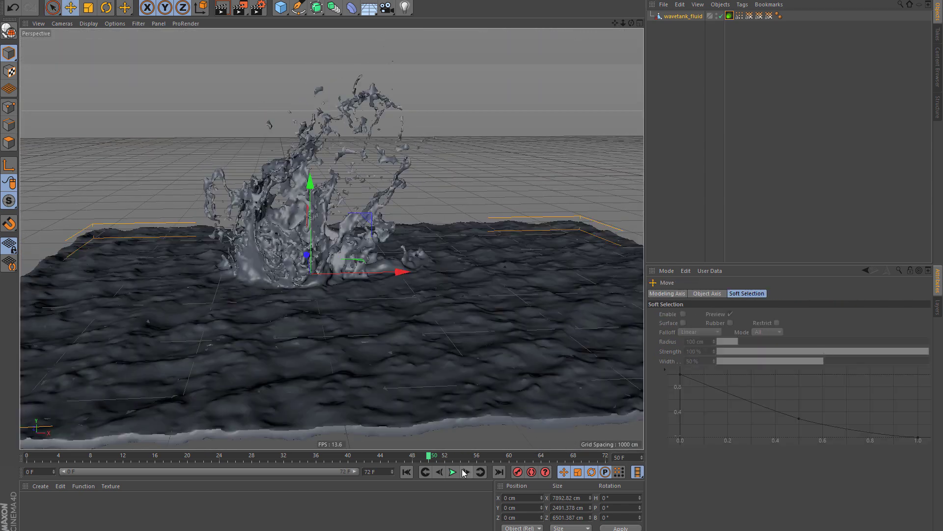
pyautogui.click(457, 474)
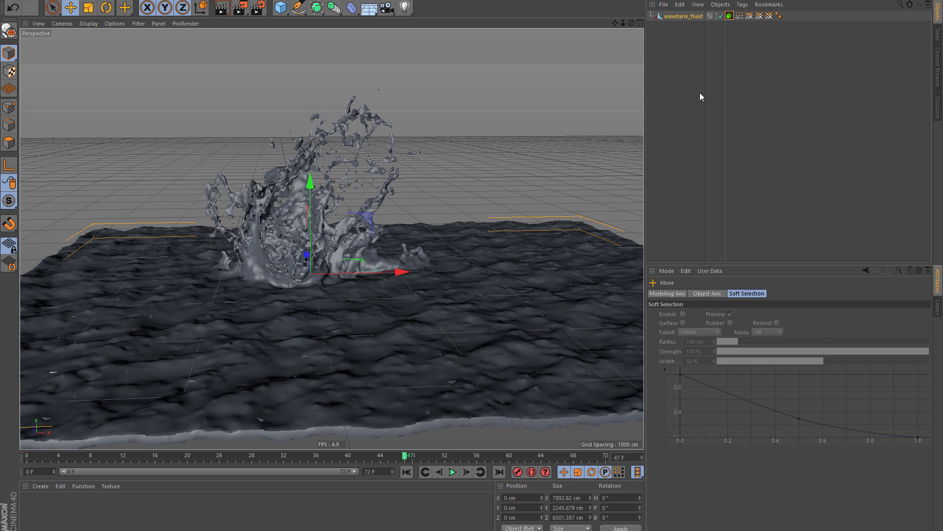
# Test a Twist deformer parented under wavetank_fluid with a raised Angle during playback
pyautogui.click(349, 14)
pyautogui.click(397, 36)
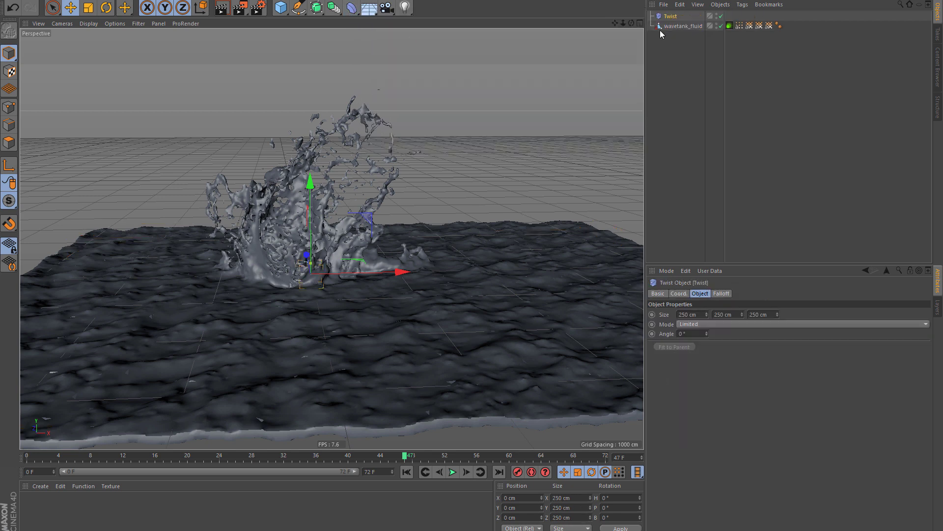
pyautogui.moveTo(669, 16); pyautogui.dragTo(678, 28)
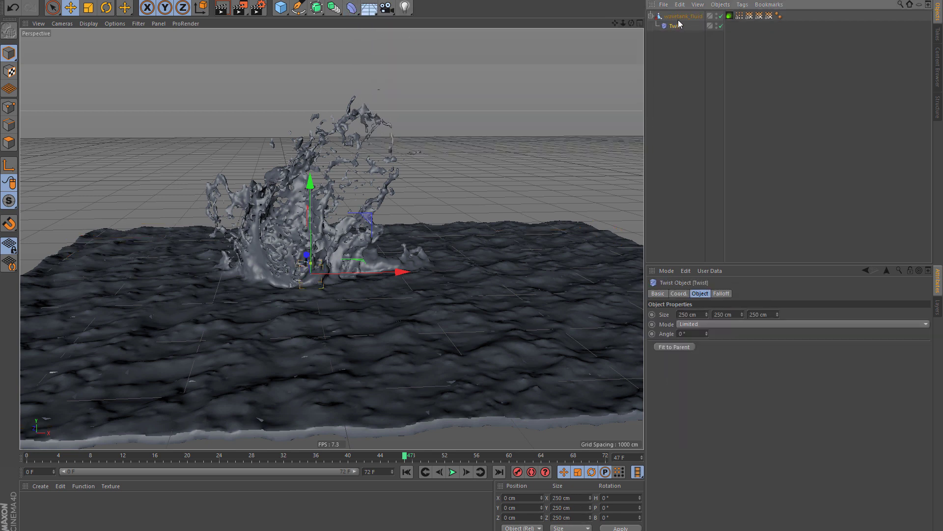
pyautogui.click(678, 18)
pyautogui.moveTo(706, 334); pyautogui.dragTo(709, 334)
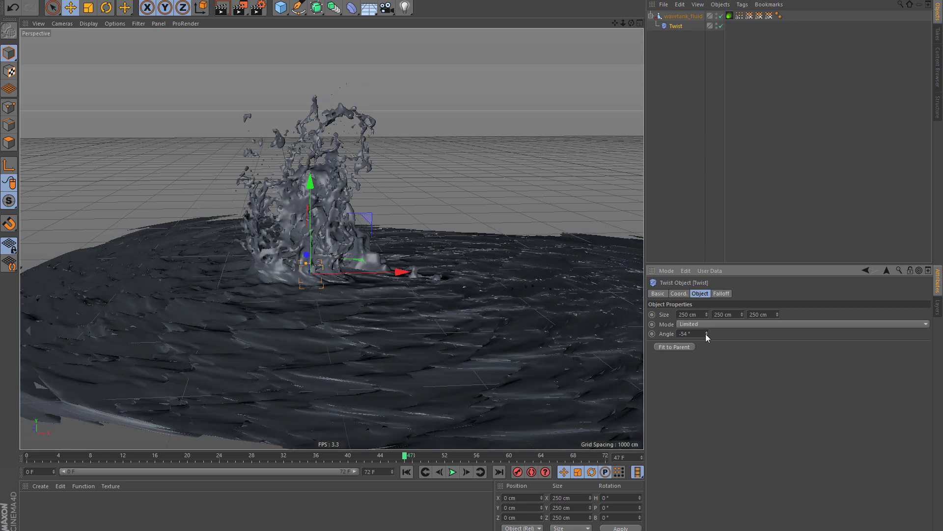
pyautogui.click(453, 472)
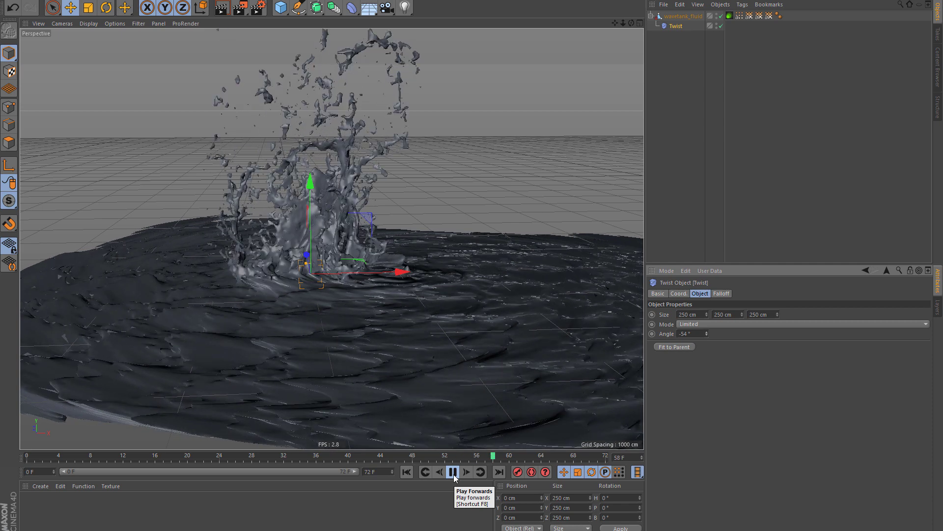
pyautogui.click(453, 472)
# Delete the Twist deformer, select wavetank_fluid and return to frame 0
pyautogui.click(711, 107)
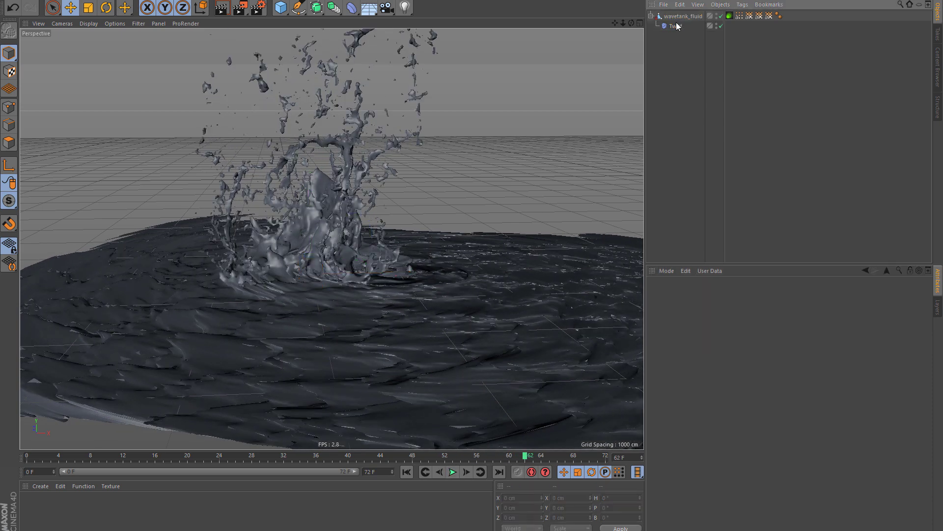
pyautogui.click(676, 28)
pyautogui.press('Delete')
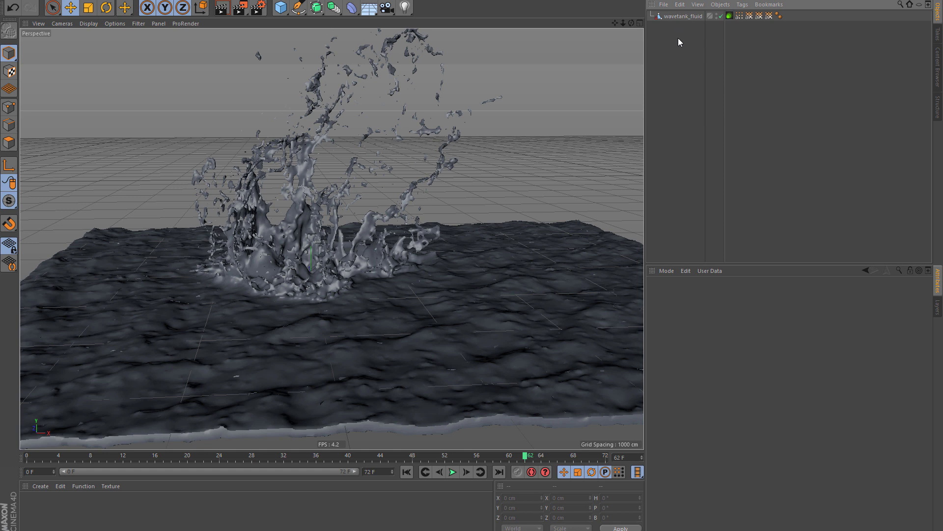
pyautogui.click(679, 17)
pyautogui.hotkey('shift', 'f')
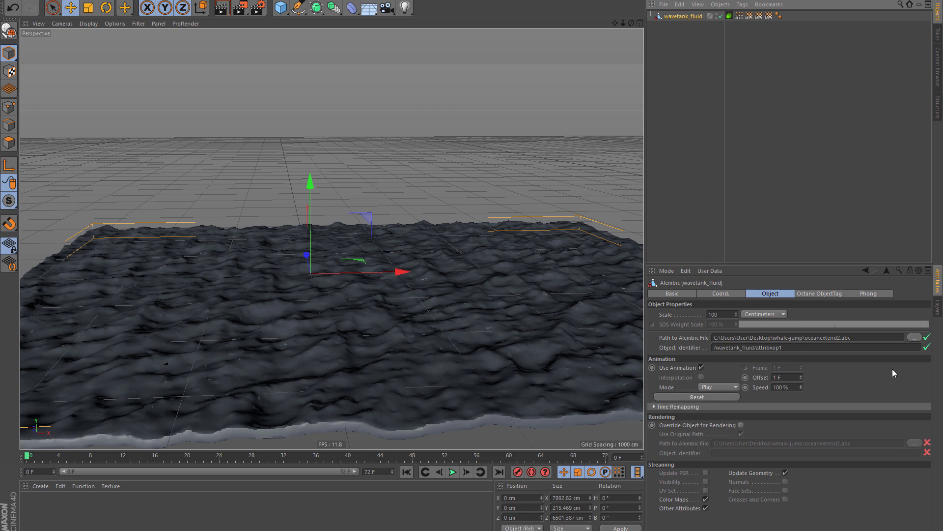
# Expand Time Remapping, preview a 40 F offset, then reset the offset to 0 F
pyautogui.click(710, 406)
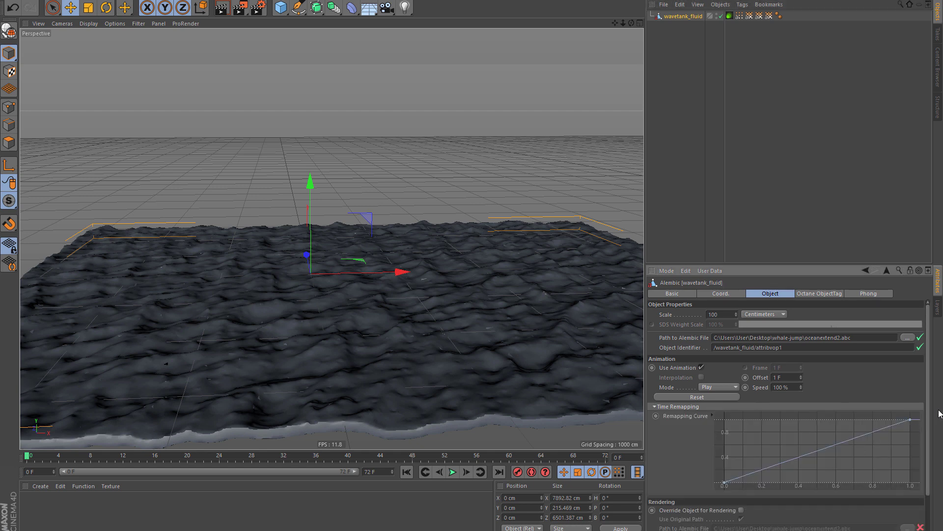
pyautogui.scroll(-3, 932, 411)
pyautogui.scroll(3, 933, 398)
pyautogui.click(785, 377)
pyautogui.write('4')
pyautogui.write('0')
pyautogui.click(453, 472)
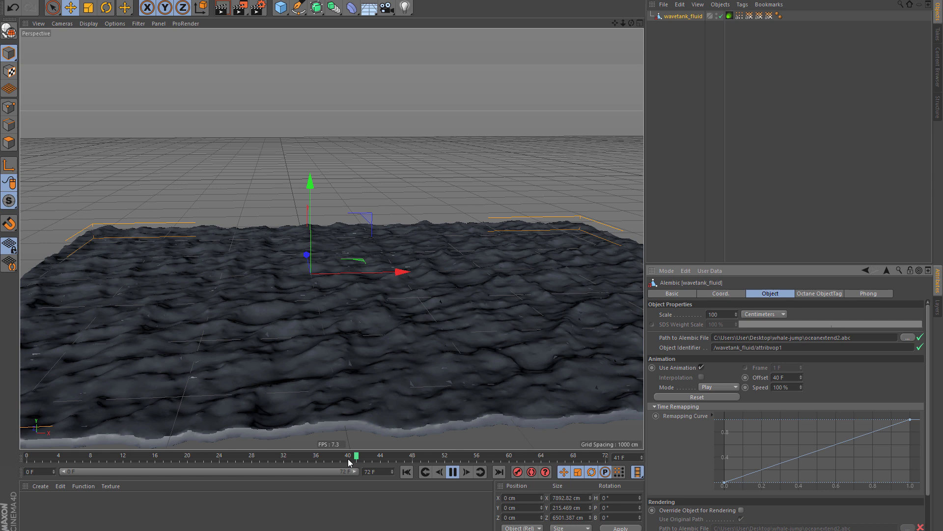
pyautogui.click(453, 472)
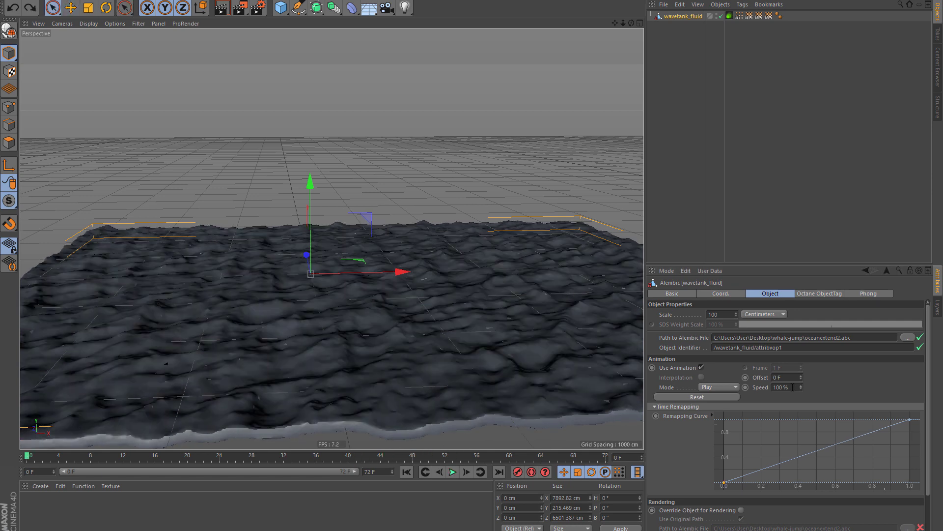
# Try 50% playback speed and the Cubic remapping curve preset
pyautogui.click(793, 387)
pyautogui.write('50')
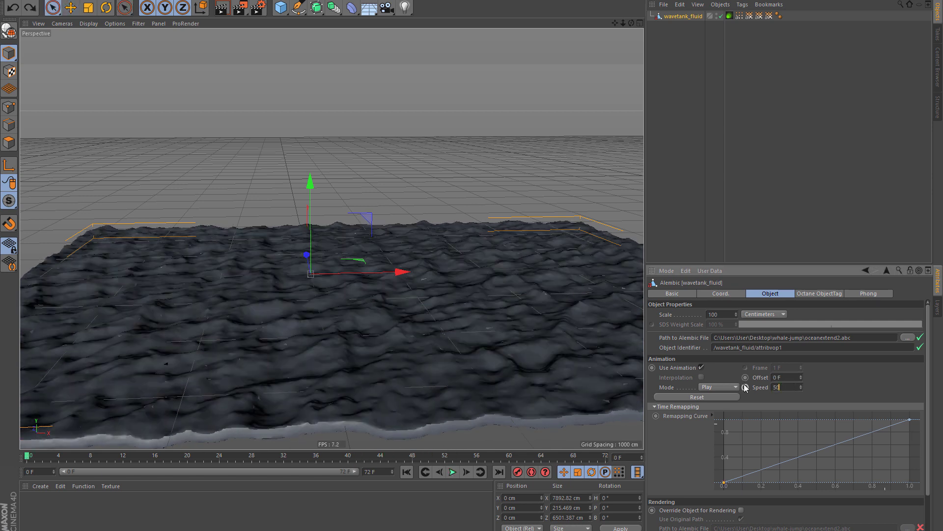
pyautogui.press('Return')
pyautogui.click(713, 415)
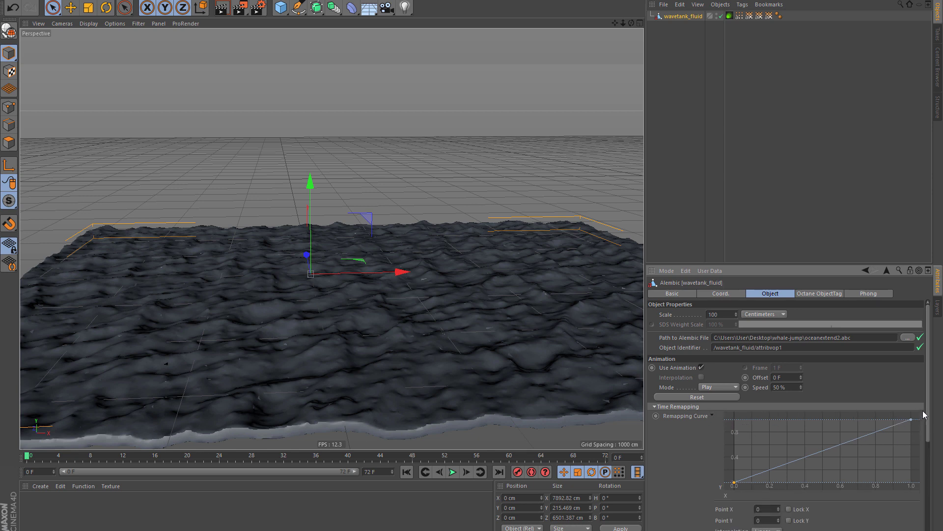
pyautogui.moveTo(927, 416); pyautogui.dragTo(940, 495)
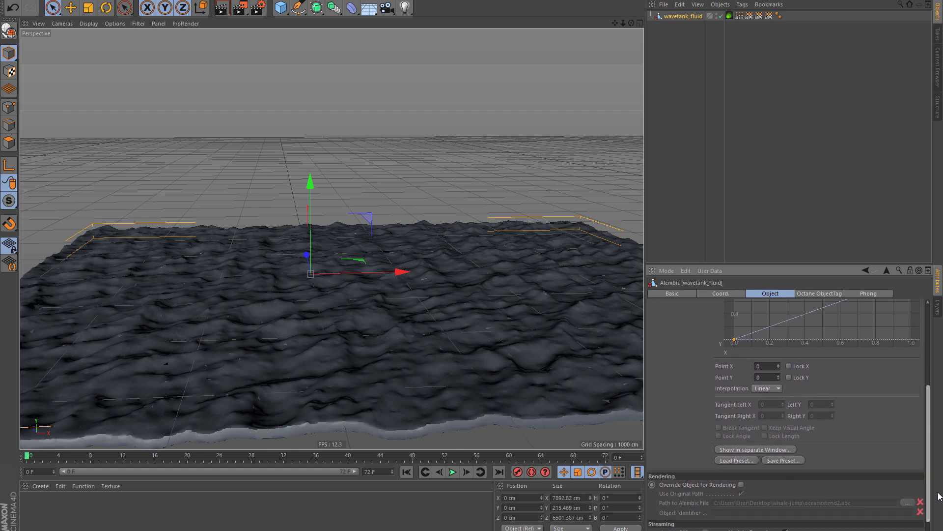
pyautogui.click(730, 465)
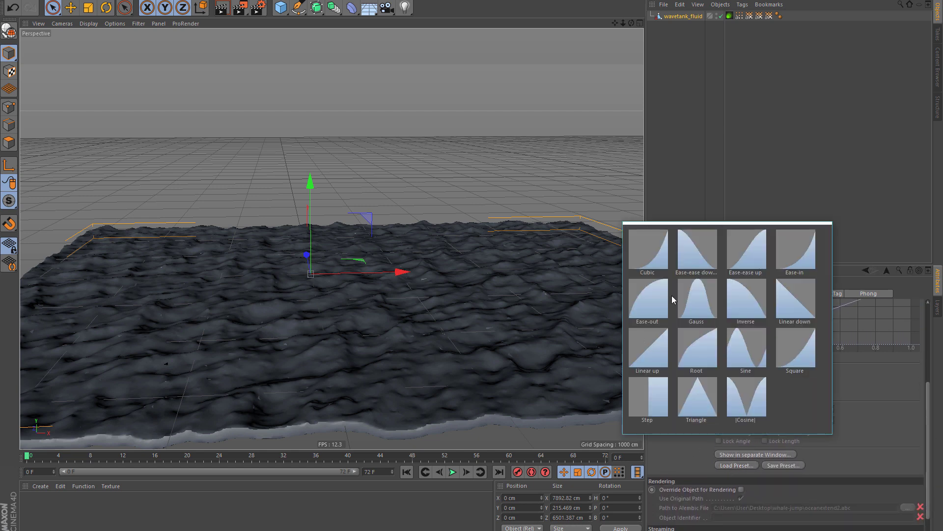
pyautogui.click(654, 263)
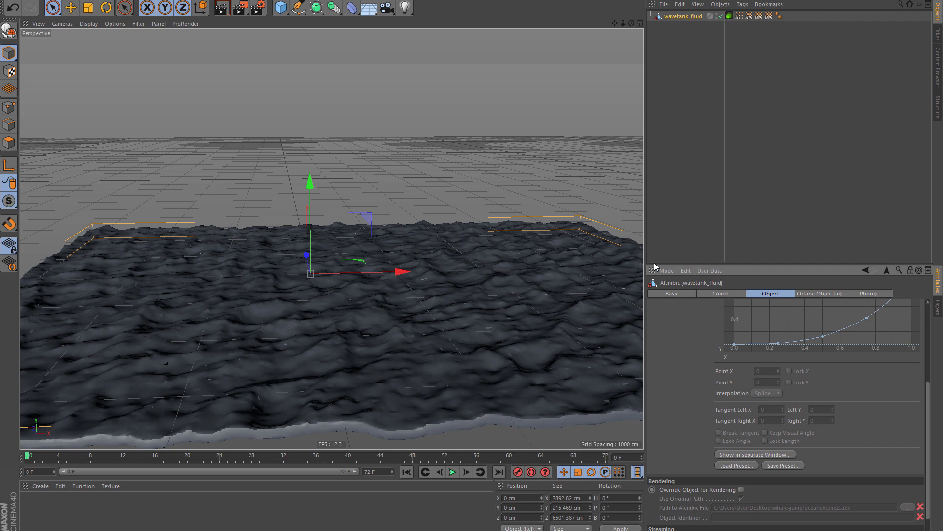
pyautogui.moveTo(928, 413); pyautogui.dragTo(927, 379)
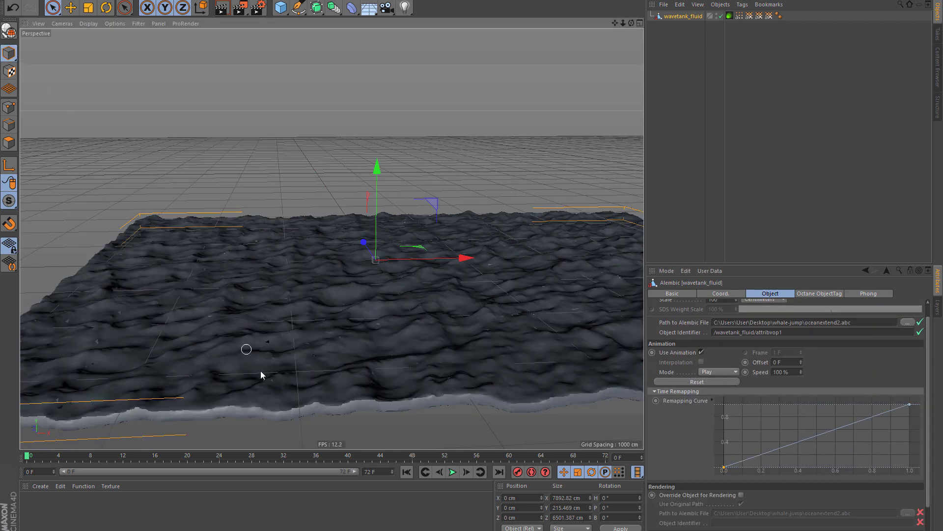
pyautogui.scroll(2, 260, 371)
pyautogui.scroll(3, 262, 374)
pyautogui.scroll(3, 273, 318)
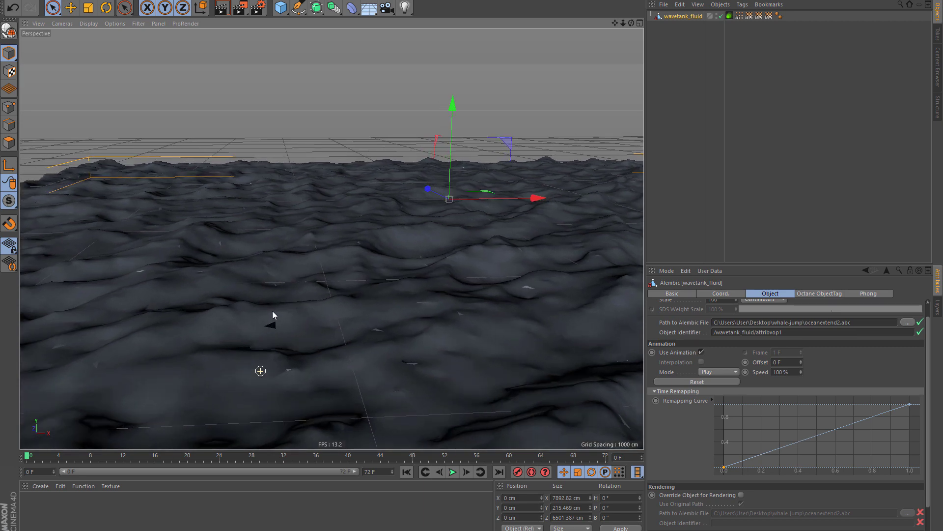
pyautogui.scroll(2, 270, 313)
pyautogui.scroll(2, 270, 328)
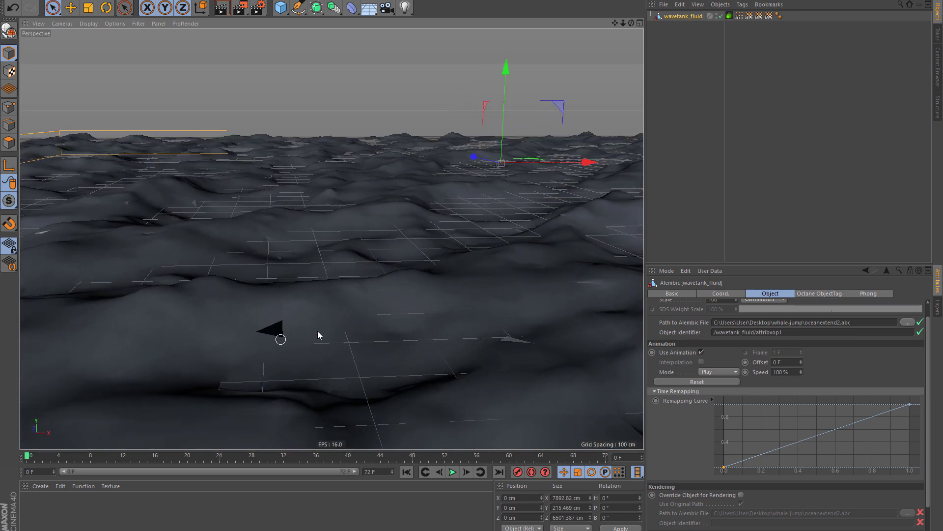
pyautogui.scroll(-2, 307, 332)
pyautogui.scroll(-2, 307, 331)
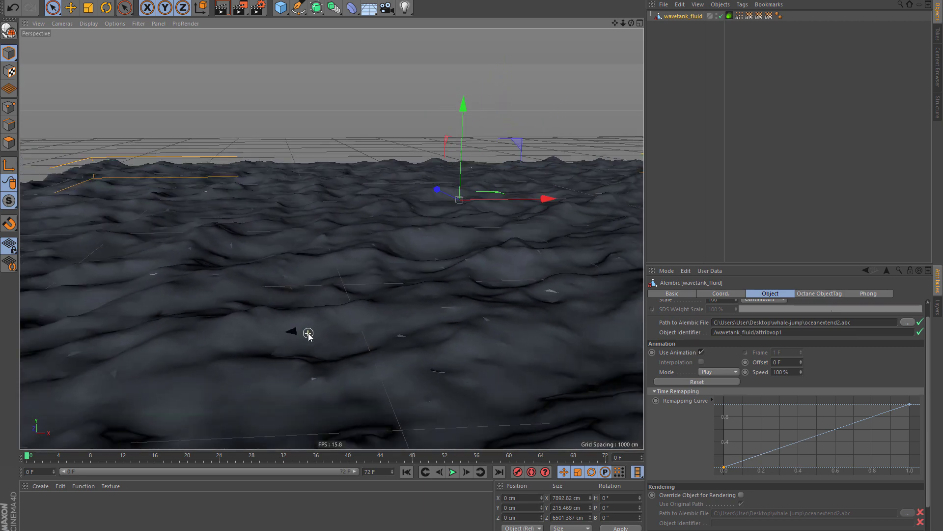
pyautogui.scroll(-2, 309, 334)
pyautogui.scroll(-3, 308, 334)
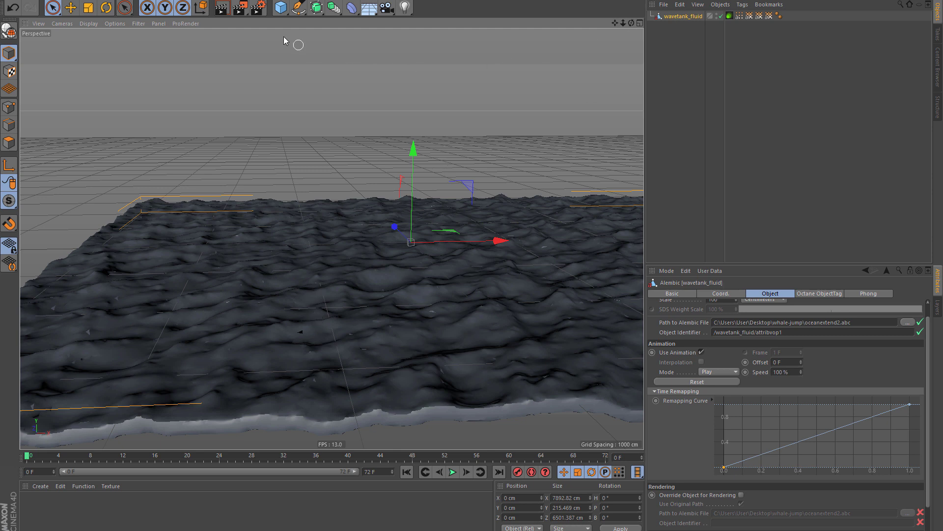
# Try a Smoothing deformer under wavetank_fluid at 1, then 2 iterations, and delete it
pyautogui.click(352, 9)
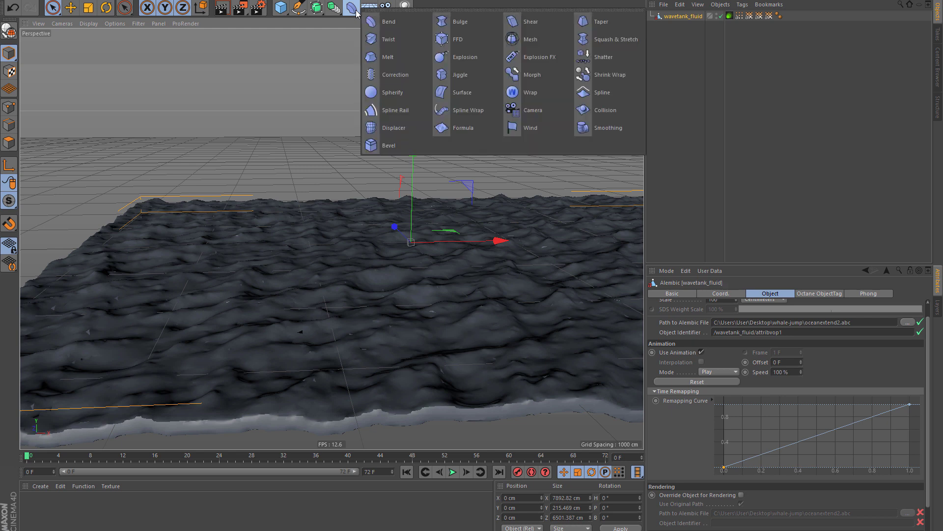
pyautogui.click(610, 127)
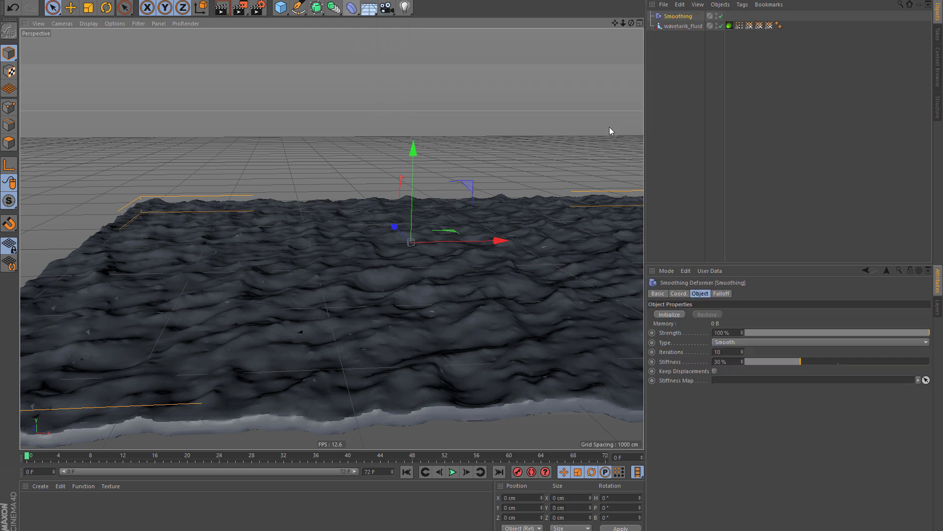
pyautogui.moveTo(678, 16); pyautogui.dragTo(686, 30)
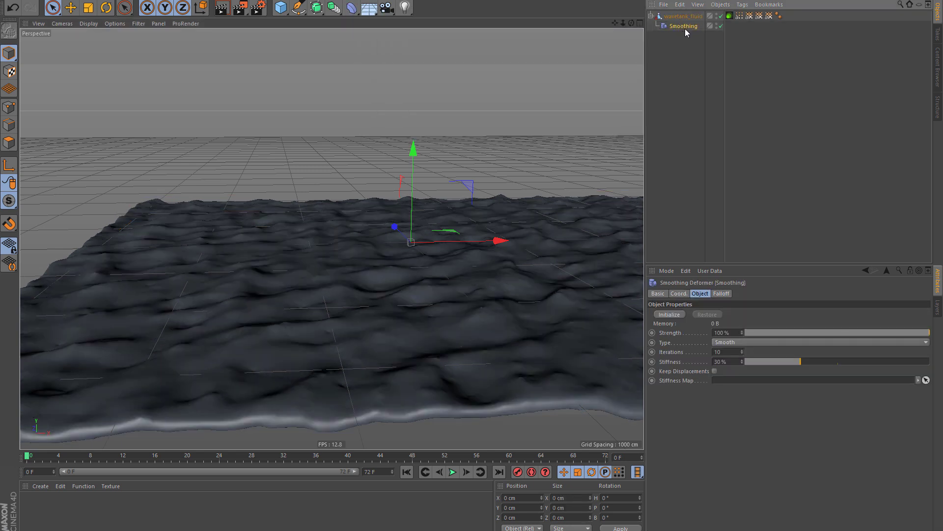
pyautogui.doubleClick(723, 352)
pyautogui.write('1')
pyautogui.press('Return')
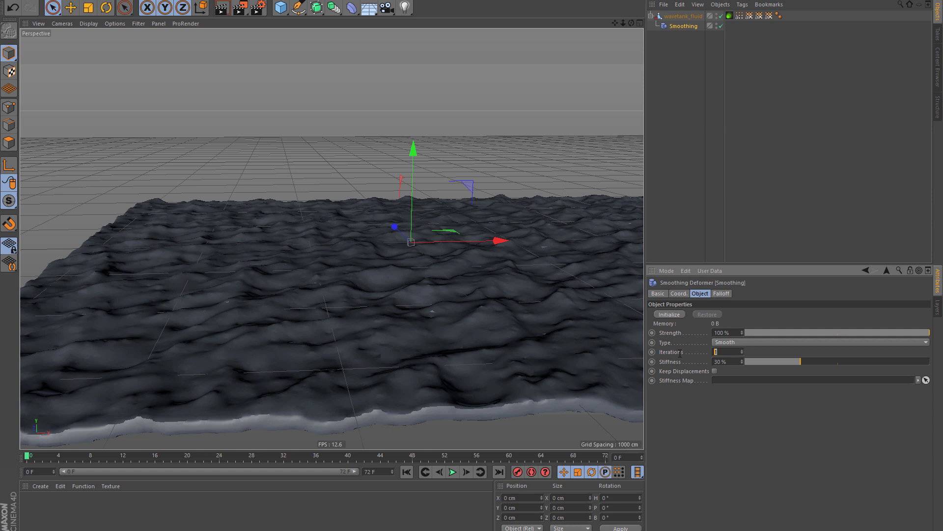
pyautogui.write('2')
pyautogui.press('Return')
pyautogui.press('Delete')
# With wavetank_fluid selected, switch the interface to the Octane layout with Live Viewer
pyautogui.click(682, 17)
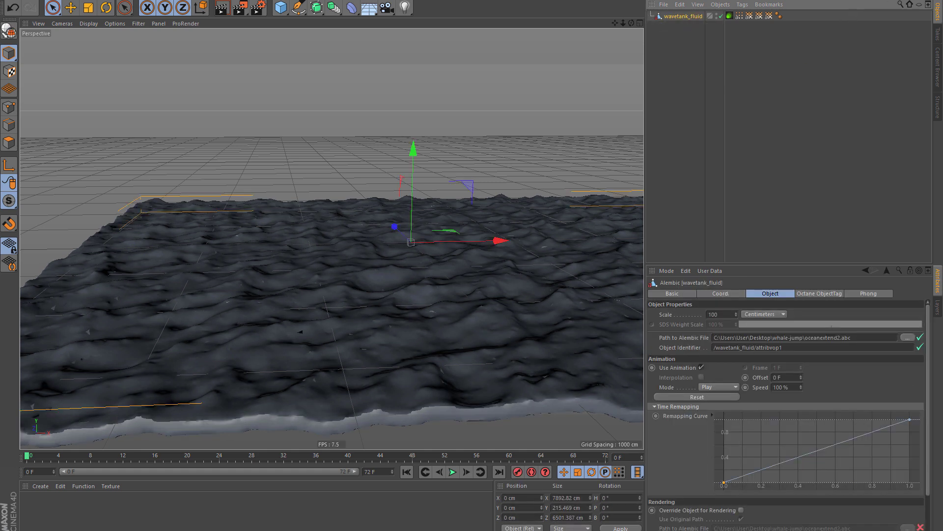
pyautogui.click(890, 5)
pyautogui.click(889, 50)
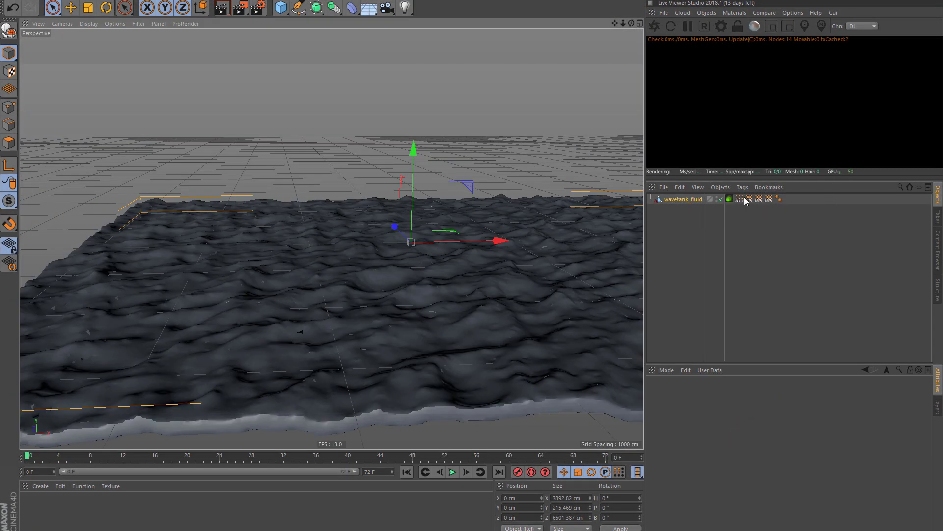
# Keep the wavetank_fluid Octane tag's subdivision level at 1
pyautogui.click(729, 198)
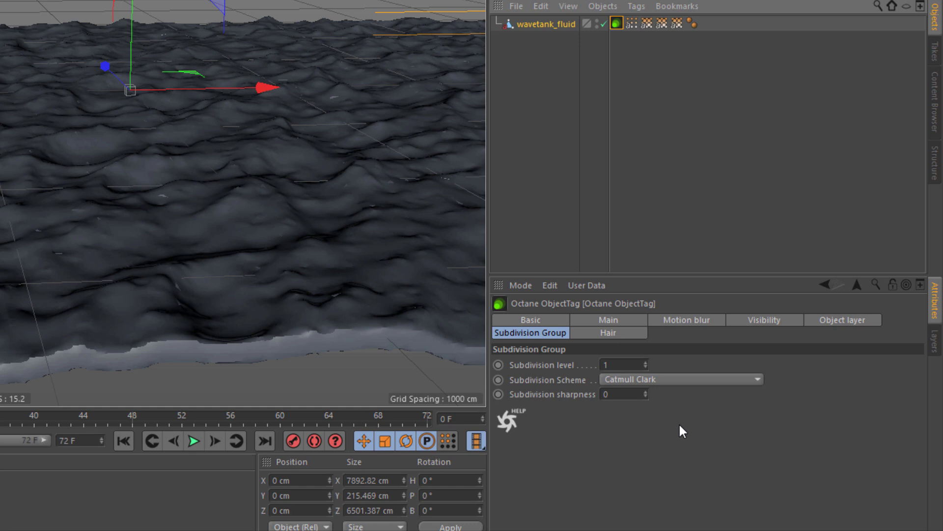
pyautogui.doubleClick(608, 365)
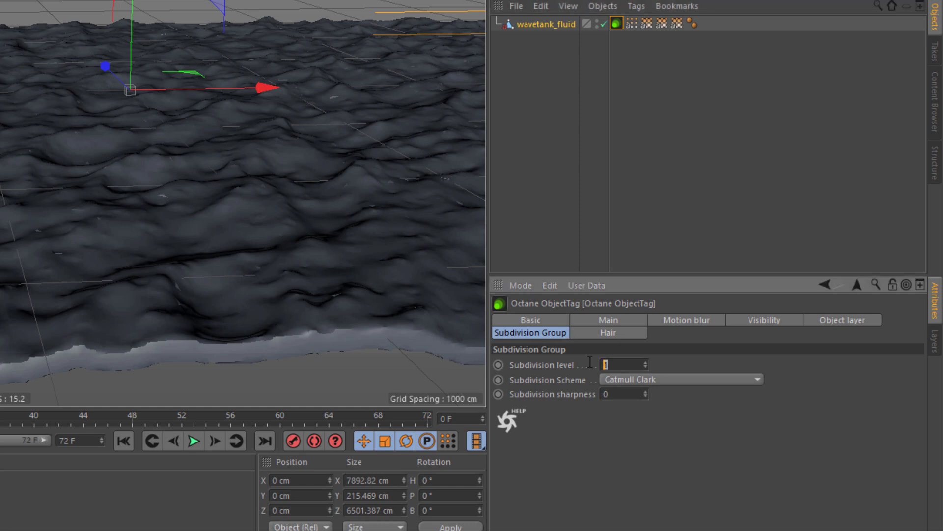
pyautogui.press('Return')
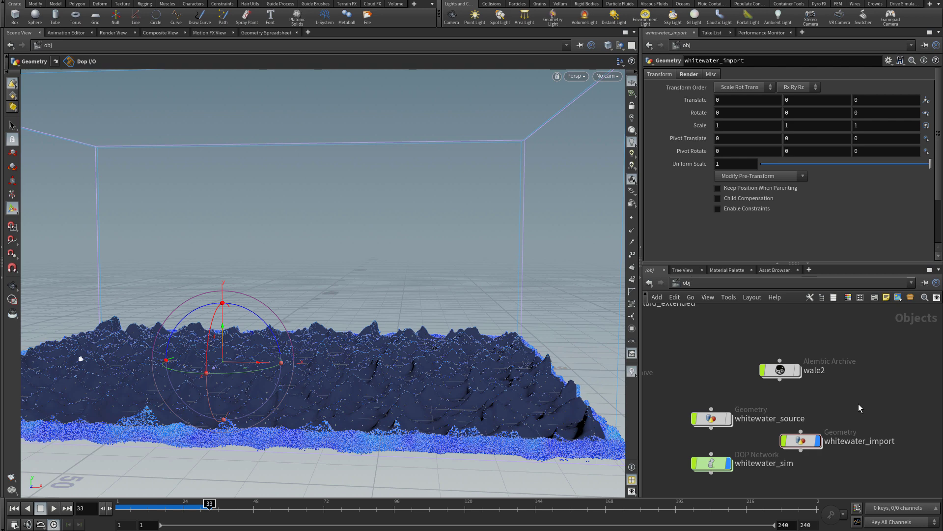
pyautogui.doubleClick(800, 441)
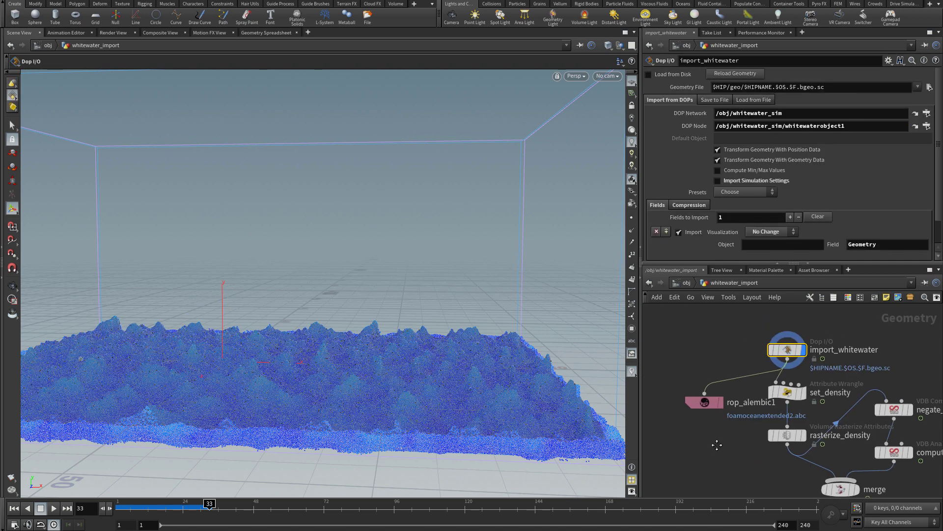
pyautogui.scroll(3, 708, 412)
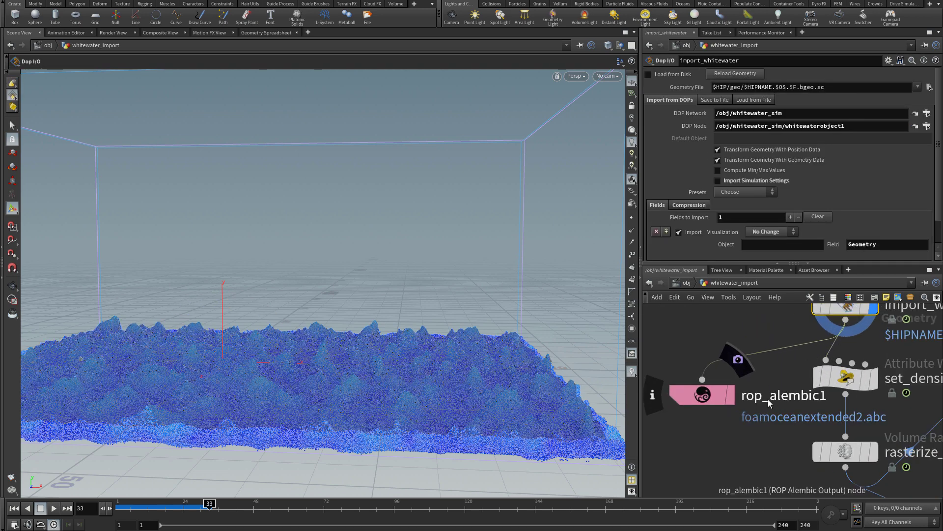
pyautogui.scroll(-3, 712, 424)
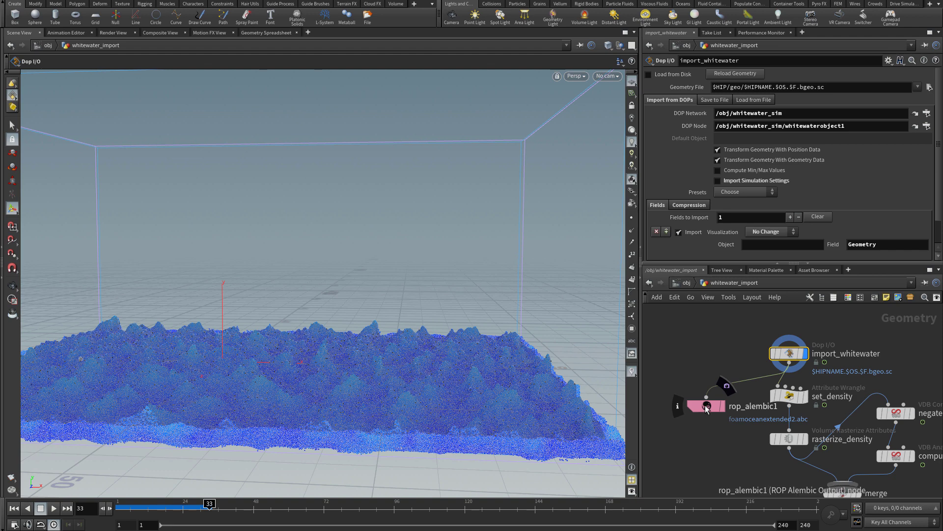
pyautogui.click(706, 406)
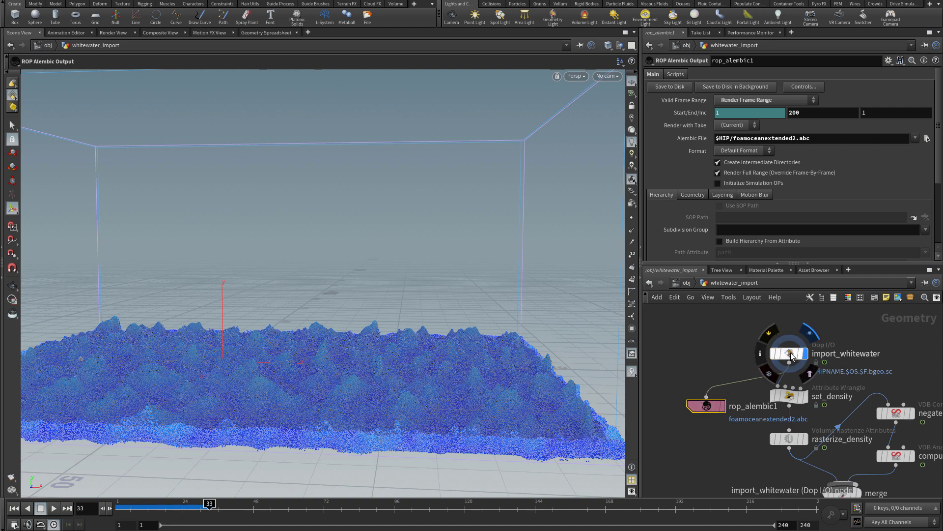
pyautogui.scroll(-3, 873, 388)
pyautogui.moveTo(887, 378); pyautogui.dragTo(882, 404, button='middle')
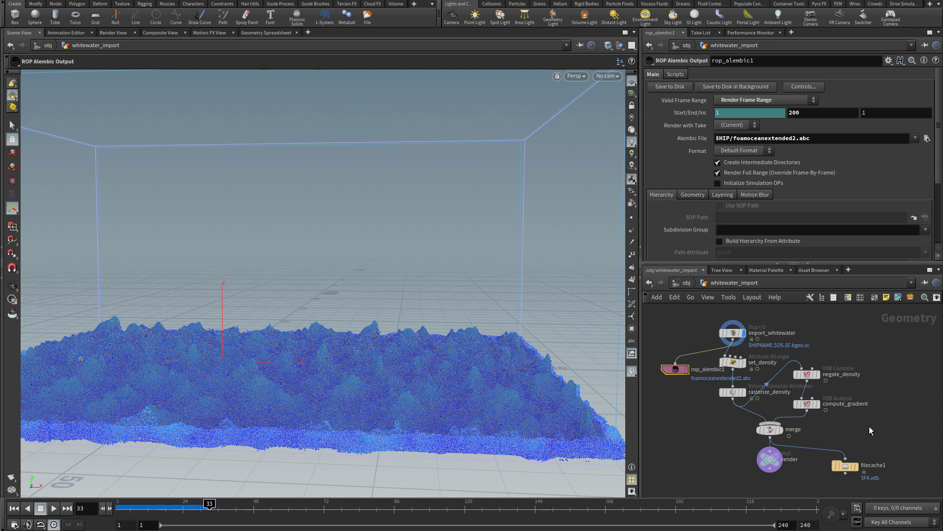
pyautogui.click(693, 279)
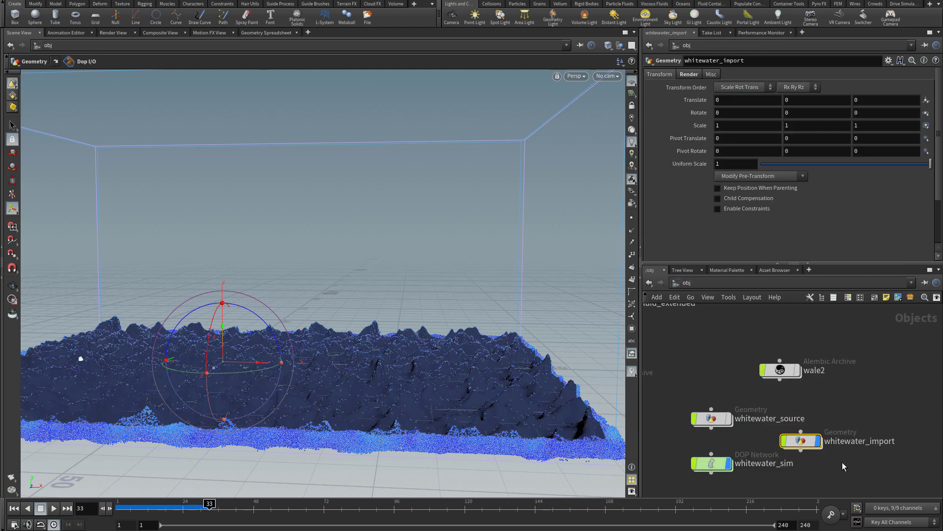
# Inside whitewater_import, pan across the VDB nodes from import_whitewater to the merge node
pyautogui.doubleClick(802, 442)
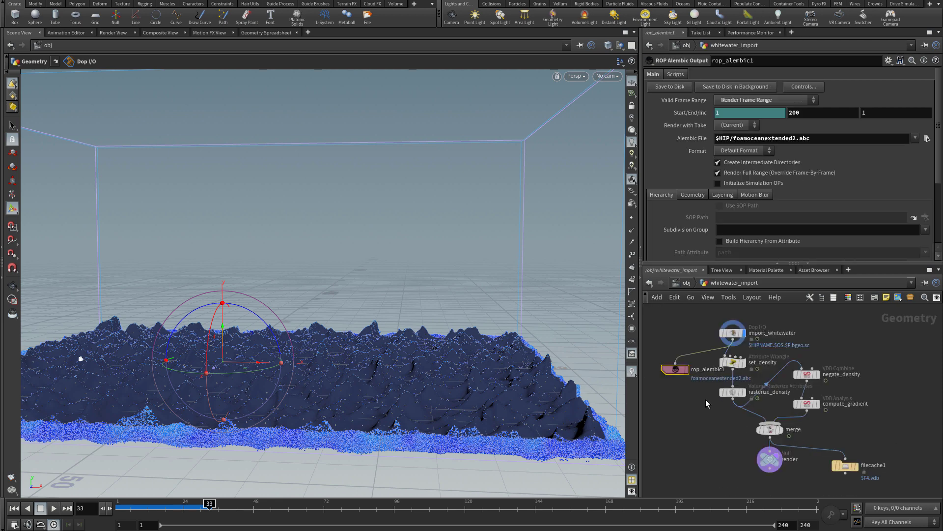
pyautogui.scroll(3, 739, 337)
pyautogui.scroll(3, 739, 337)
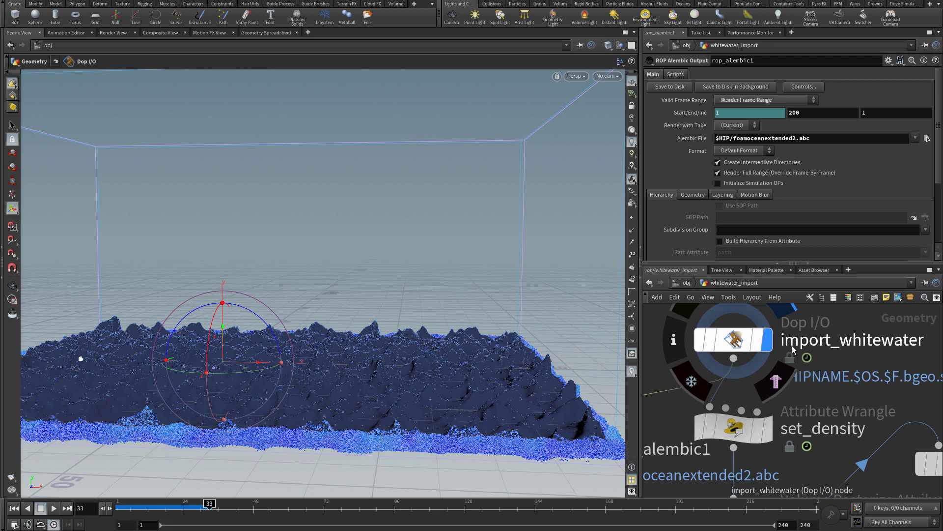
pyautogui.scroll(-2, 877, 361)
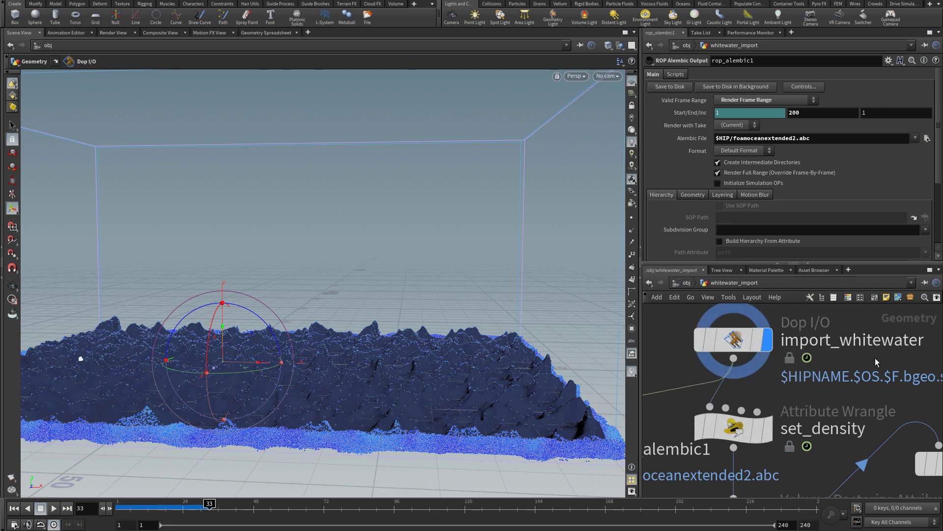
pyautogui.scroll(-2, 878, 360)
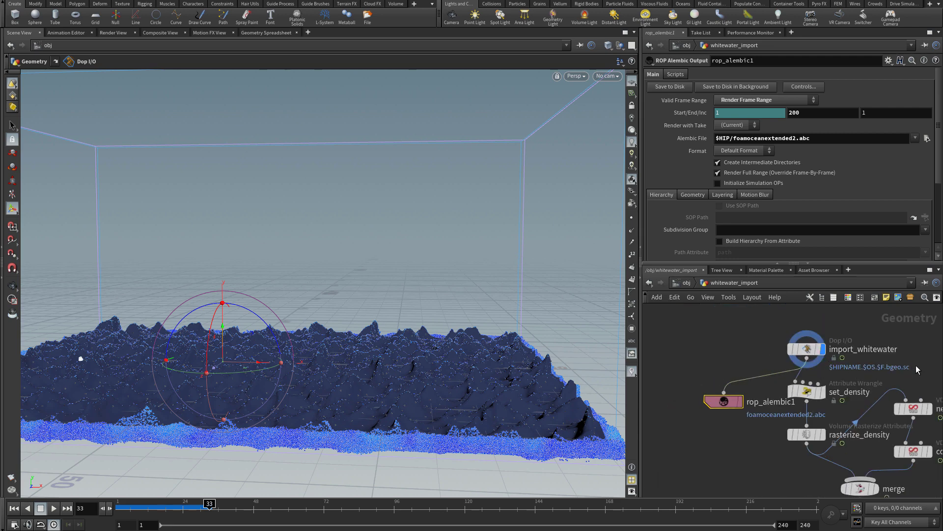
pyautogui.moveTo(912, 369)
pyautogui.mouseDown(button='middle')
pyautogui.moveTo(836, 314)
pyautogui.moveTo(817, 331)
pyautogui.mouseUp(button='middle')
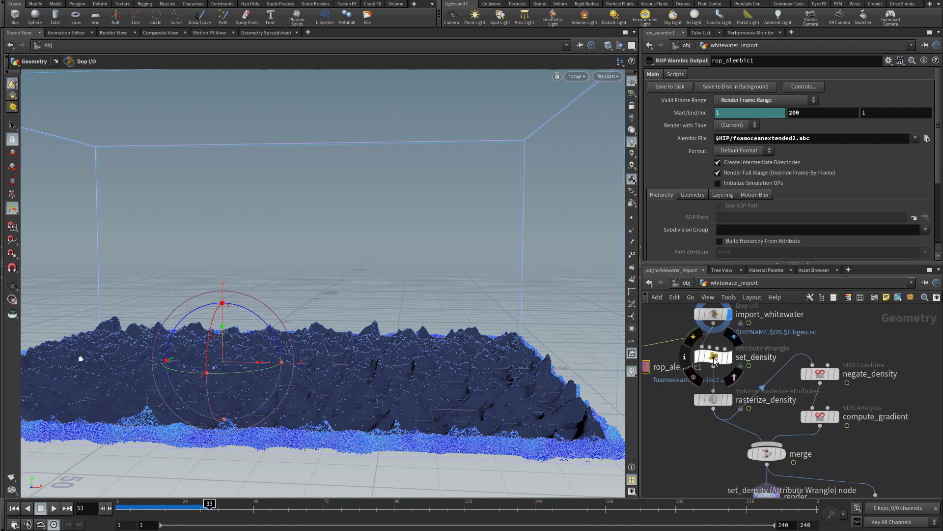
pyautogui.moveTo(908, 399); pyautogui.dragTo(859, 348, button='middle')
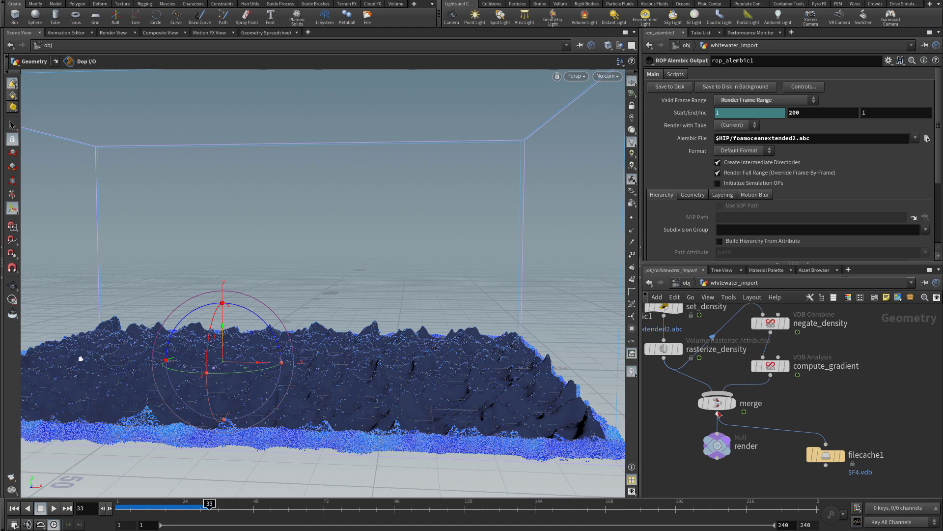
pyautogui.moveTo(820, 405); pyautogui.dragTo(876, 426, button='middle')
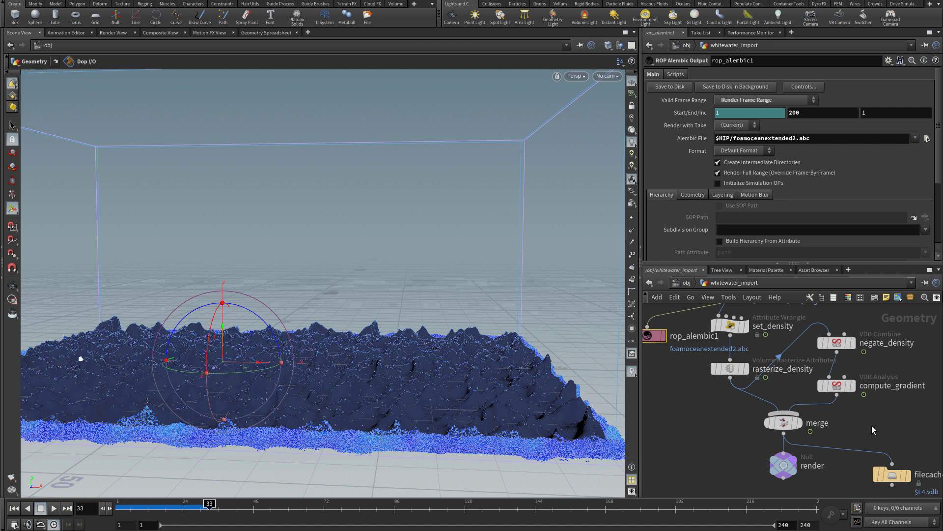
pyautogui.scroll(-2, 707, 414)
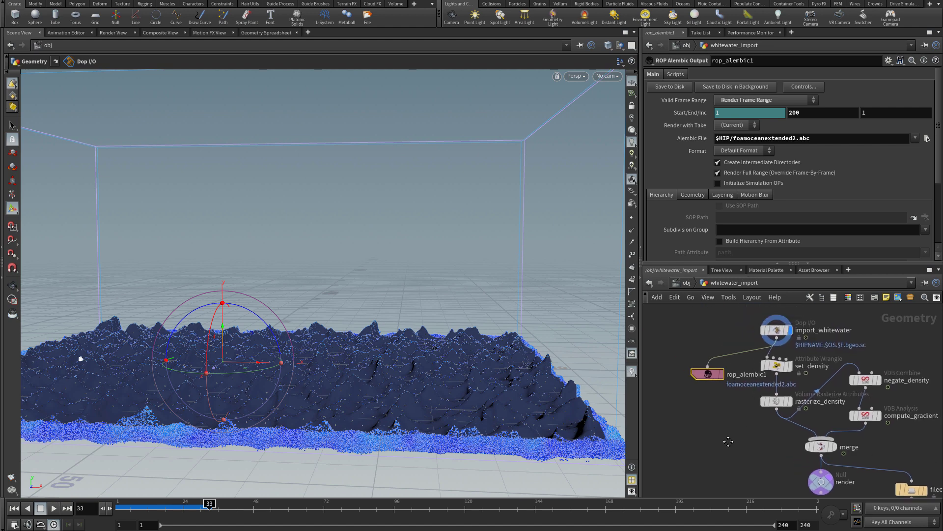
pyautogui.moveTo(706, 414); pyautogui.dragTo(738, 425, button='middle')
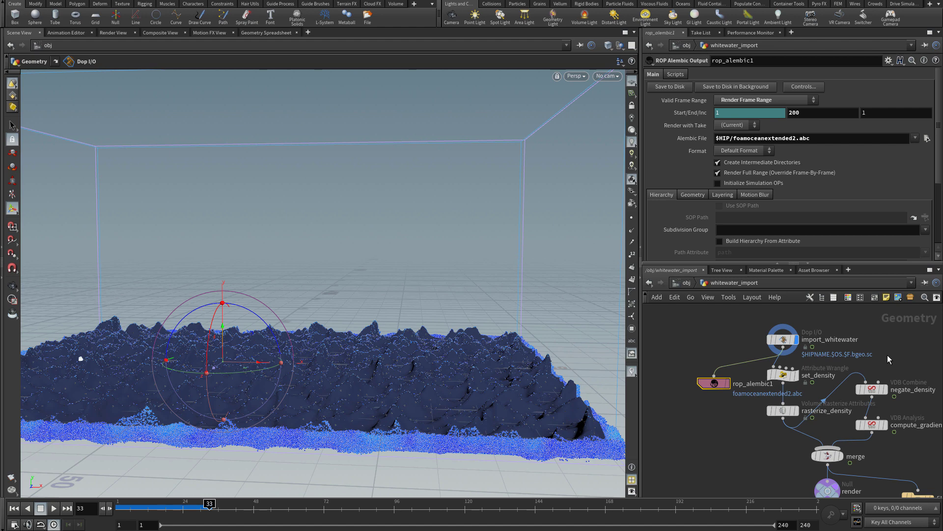
pyautogui.moveTo(776, 330)
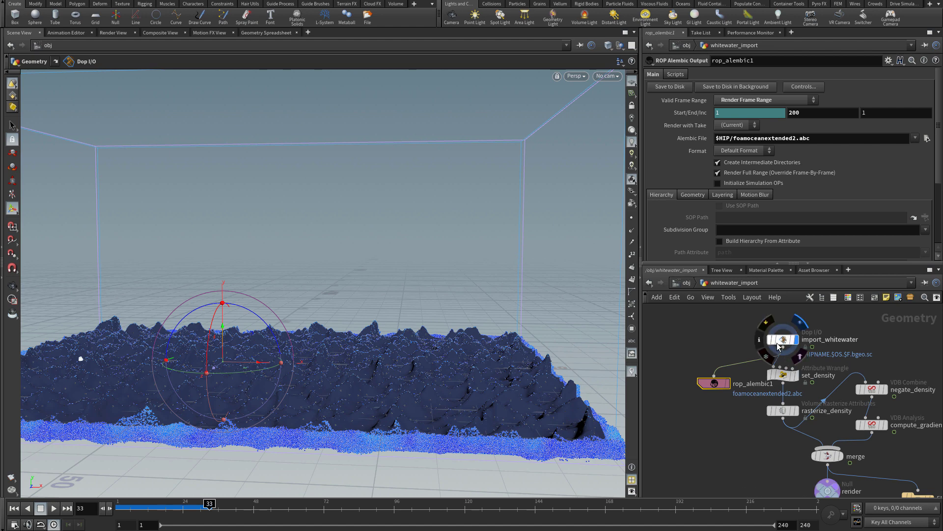
pyautogui.scroll(2, 779, 347)
pyautogui.scroll(2, 779, 346)
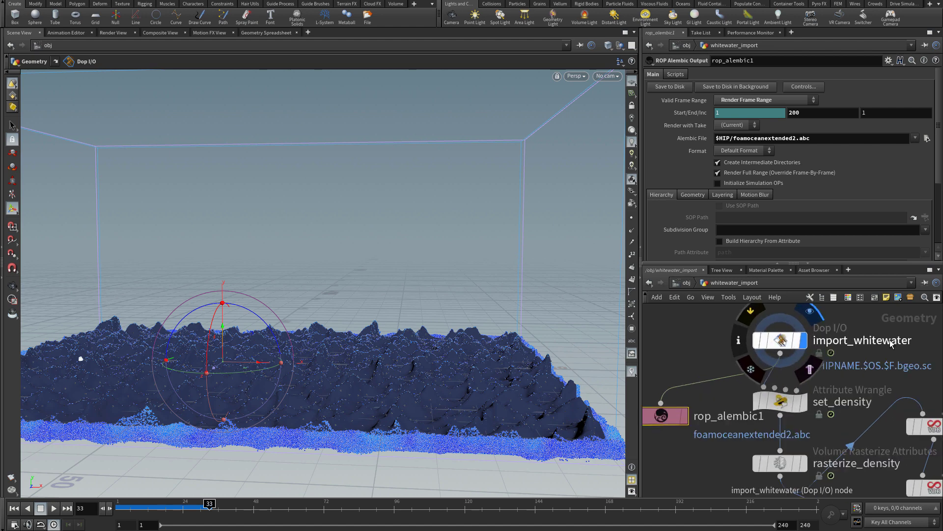
pyautogui.scroll(-1, 754, 362)
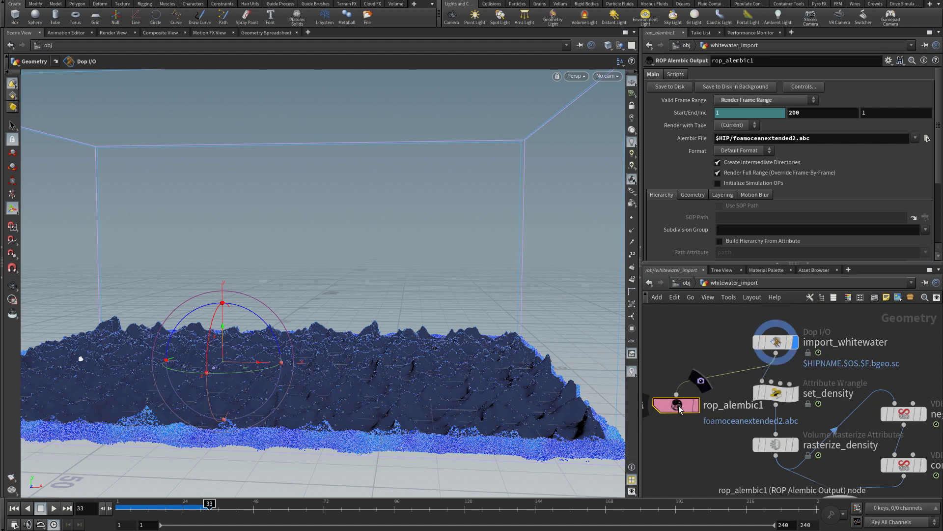
pyautogui.scroll(-1, 673, 425)
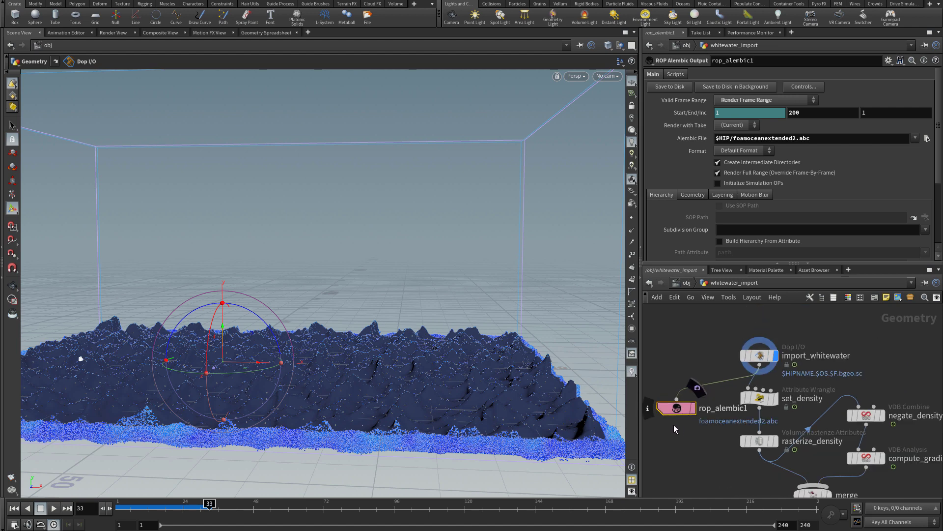
pyautogui.moveTo(682, 428); pyautogui.dragTo(723, 432, button='middle')
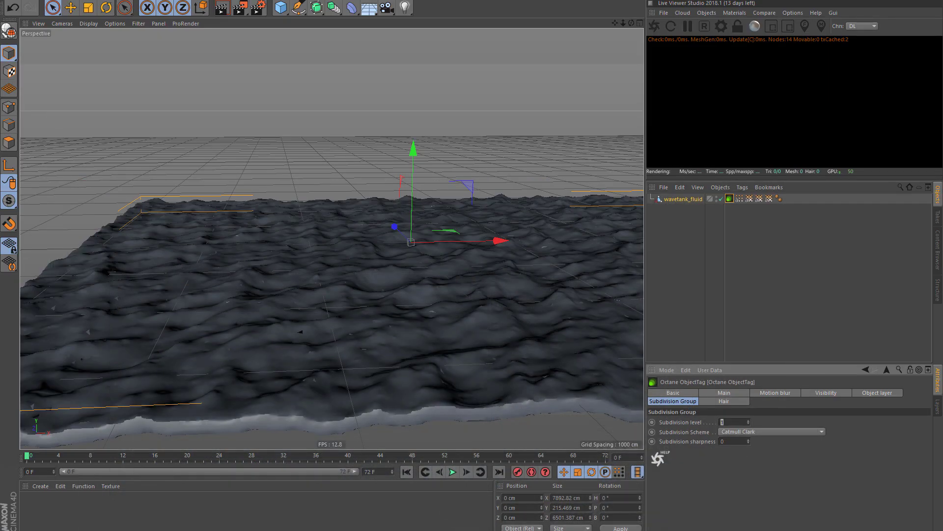
pyautogui.scroll(-3, 427, 289)
pyautogui.scroll(-3, 428, 295)
pyautogui.scroll(-1, 509, 291)
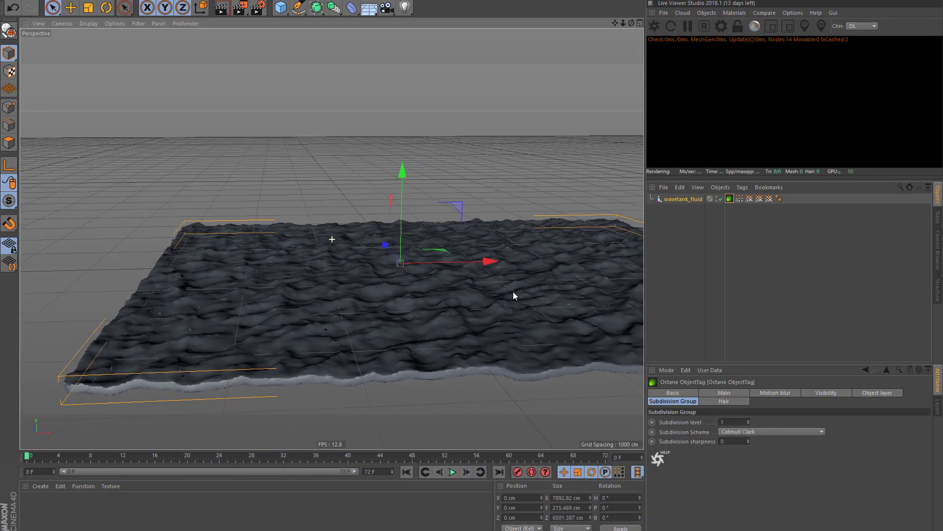
pyautogui.scroll(2, 514, 295)
pyautogui.scroll(2, 472, 311)
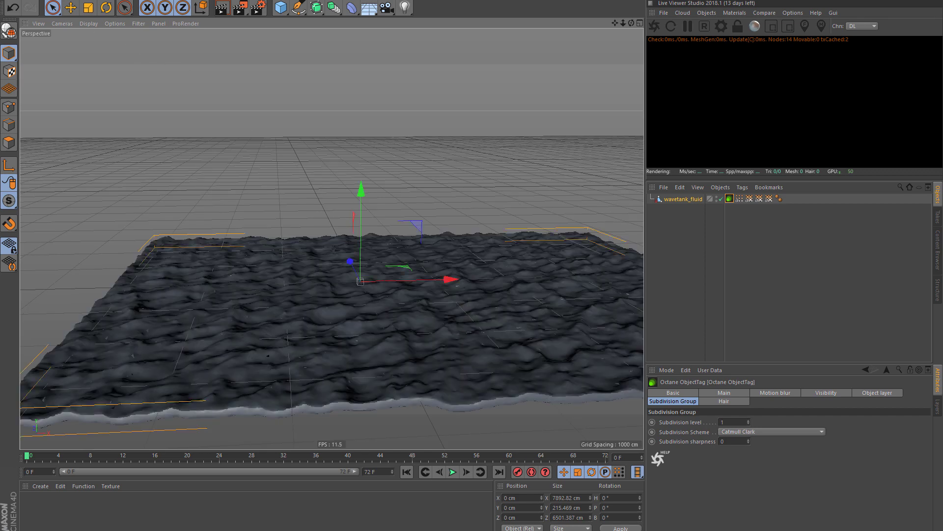
# Open foamoceanextended2.abc with Alembic Import Settings Points set to As Particle Geometry
pyautogui.click(6, 5)
pyautogui.click(27, 28)
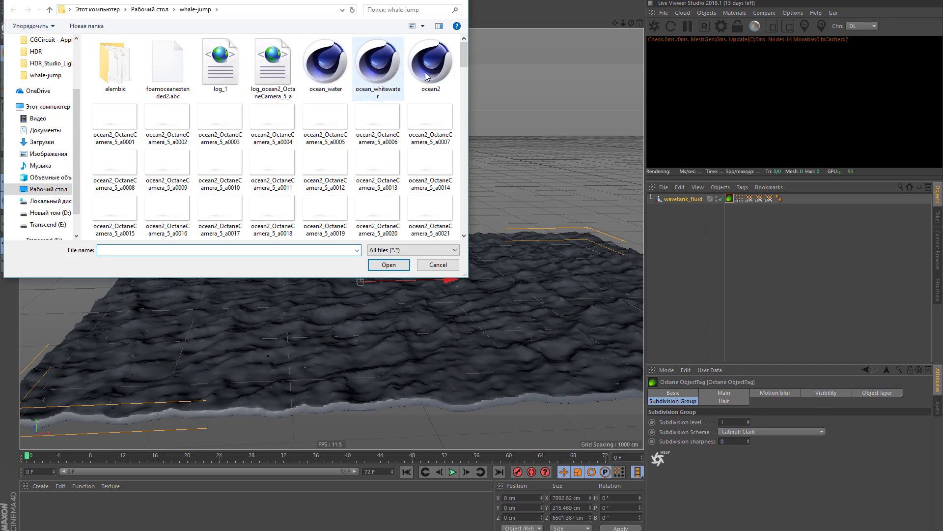
pyautogui.click(168, 68)
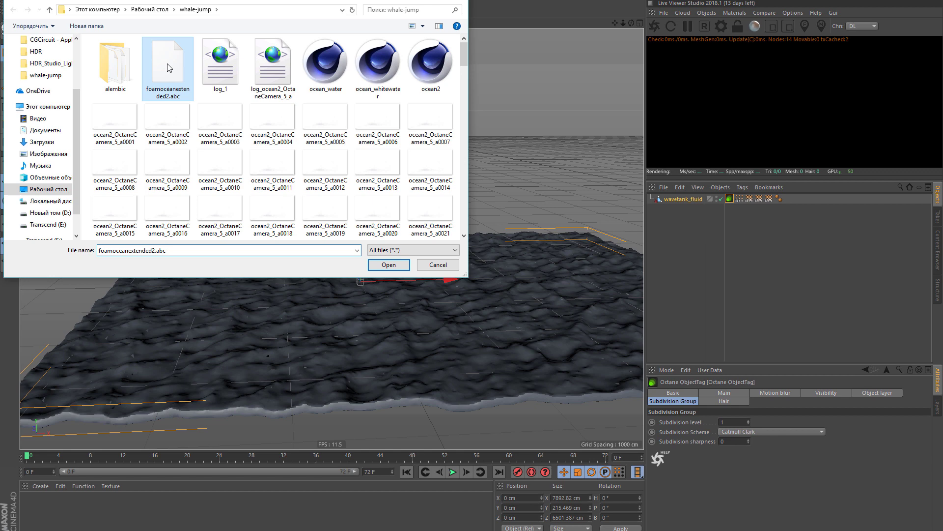
pyautogui.click(397, 265)
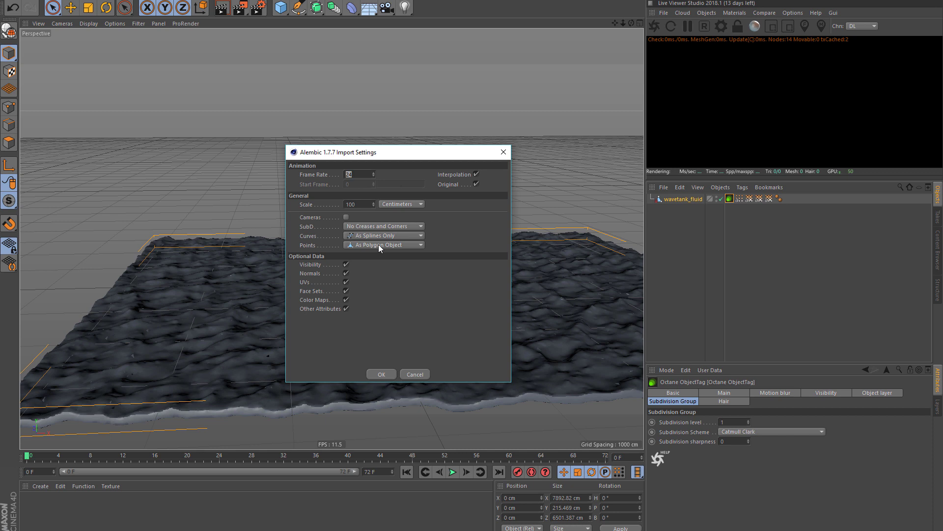
pyautogui.click(383, 246)
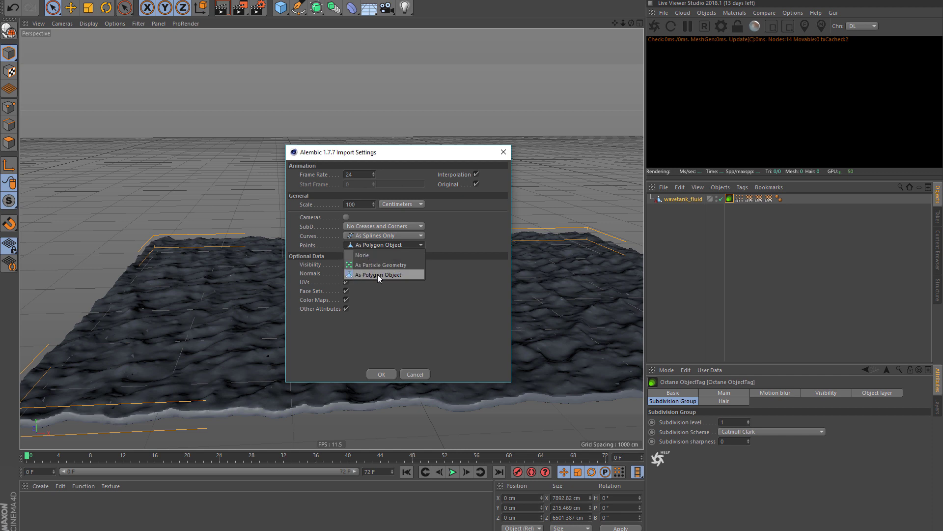
pyautogui.click(377, 265)
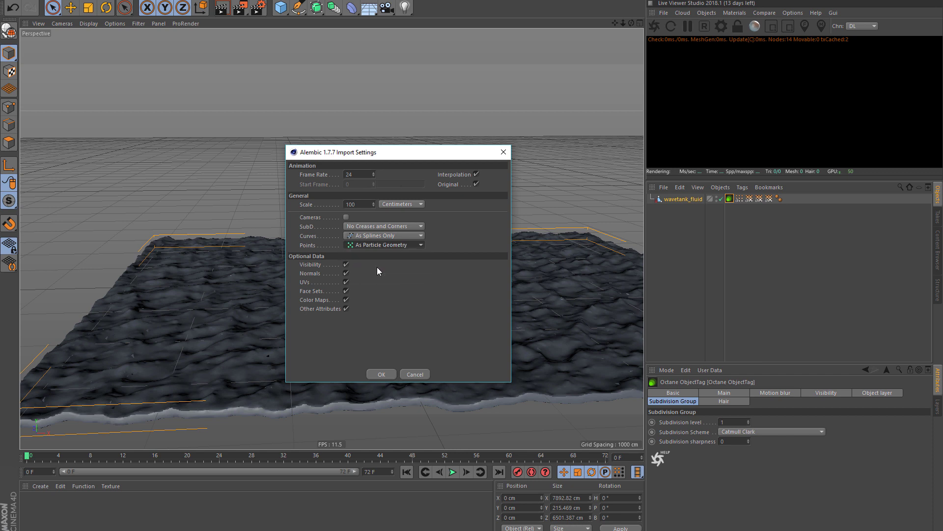
pyautogui.click(382, 373)
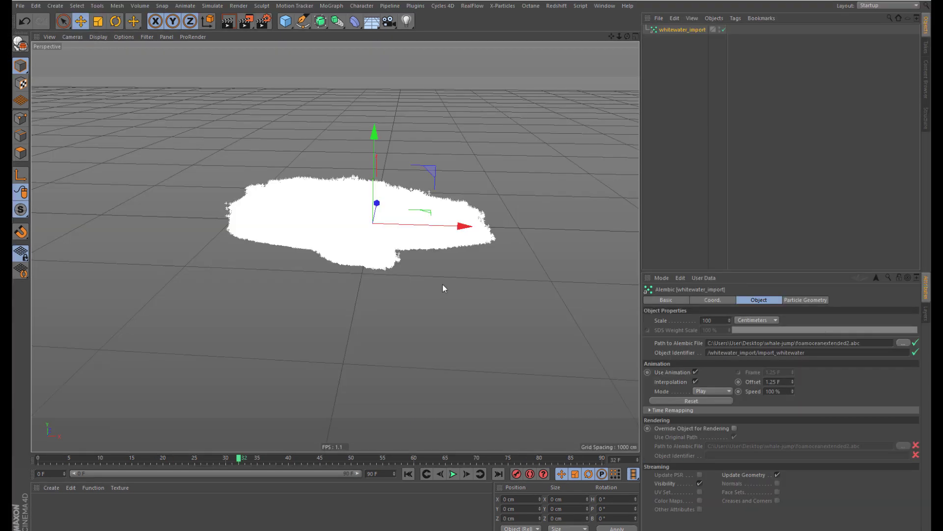
# Set the Thinking Particles View Type to Dots, then Flakes, for the foam particles
pyautogui.click(213, 6)
pyautogui.moveTo(224, 53)
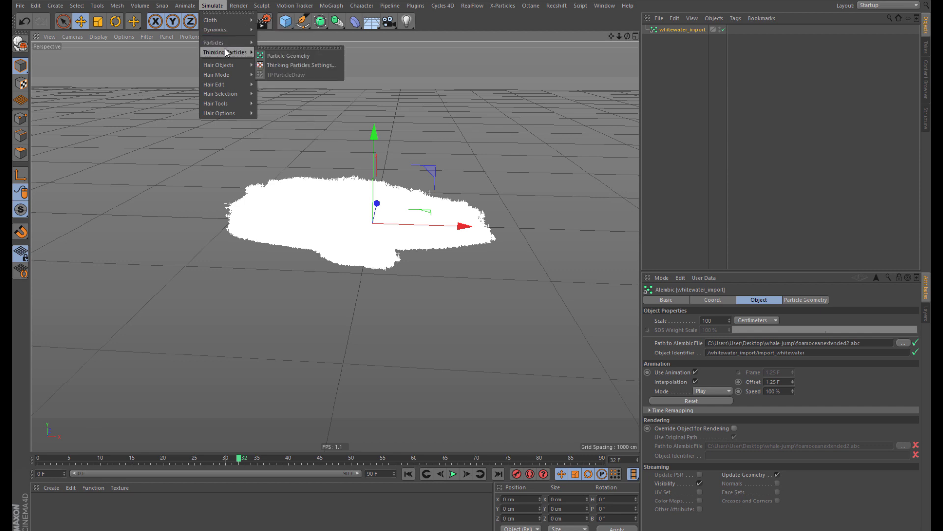
pyautogui.click(288, 65)
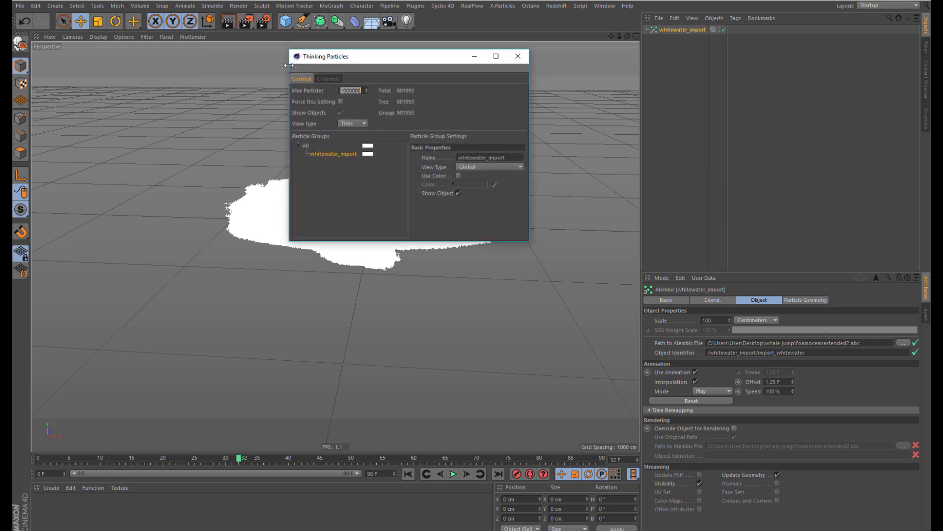
pyautogui.moveTo(410, 60); pyautogui.dragTo(152, 58)
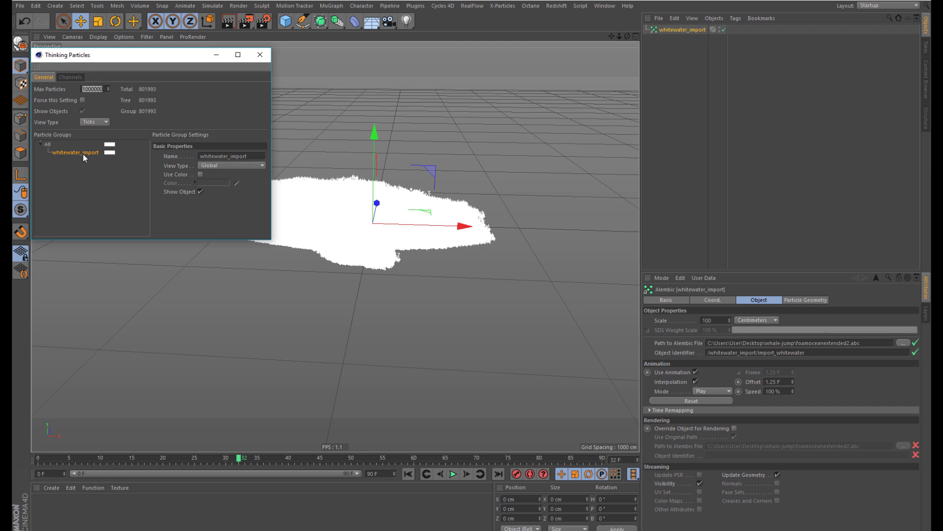
pyautogui.click(98, 122)
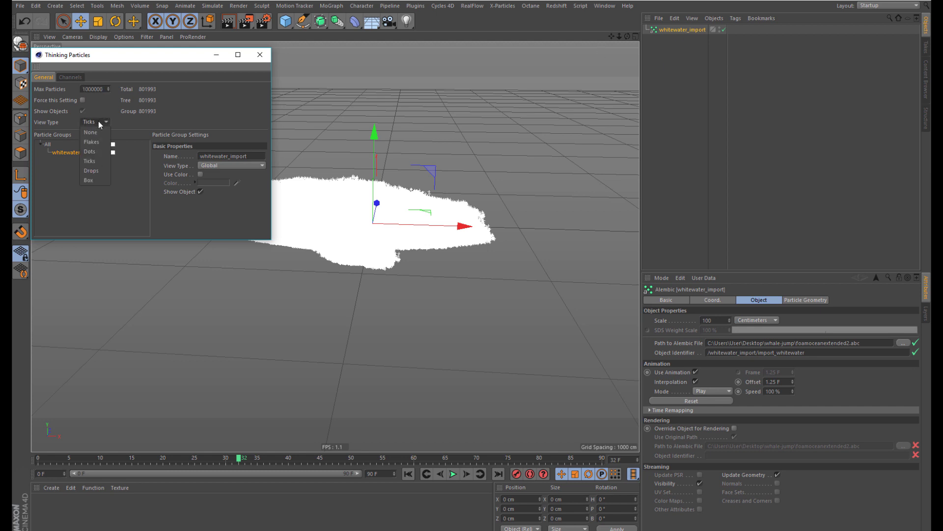
pyautogui.click(99, 152)
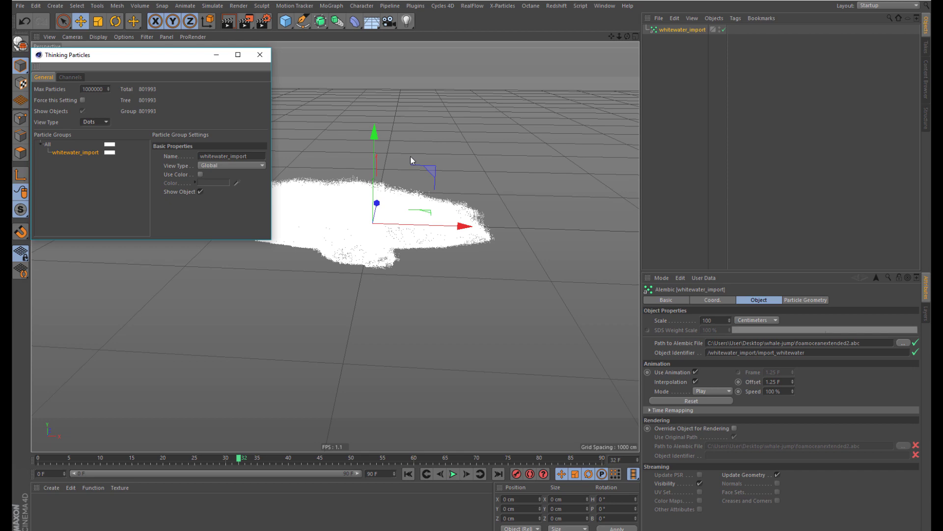
pyautogui.click(369, 217)
pyautogui.scroll(3, 370, 217)
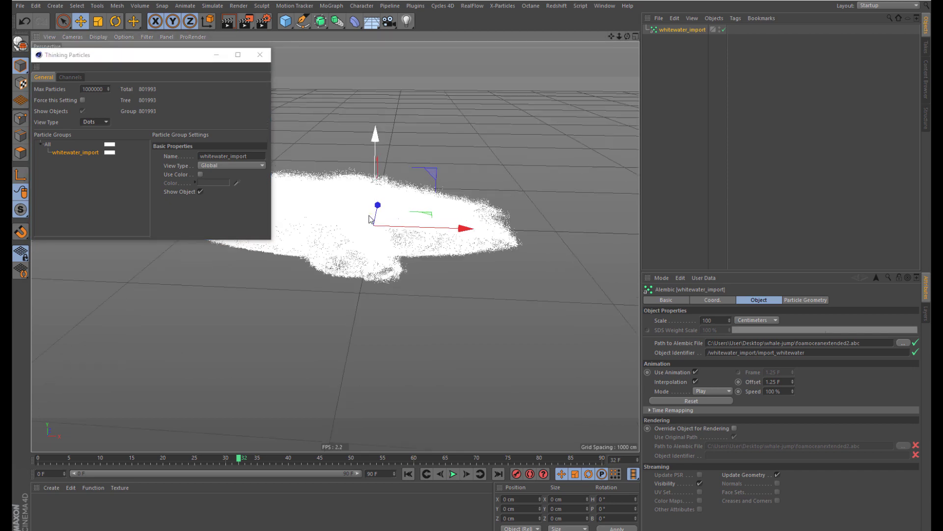
pyautogui.scroll(3, 347, 215)
pyautogui.scroll(3, 317, 213)
pyautogui.scroll(4, 280, 213)
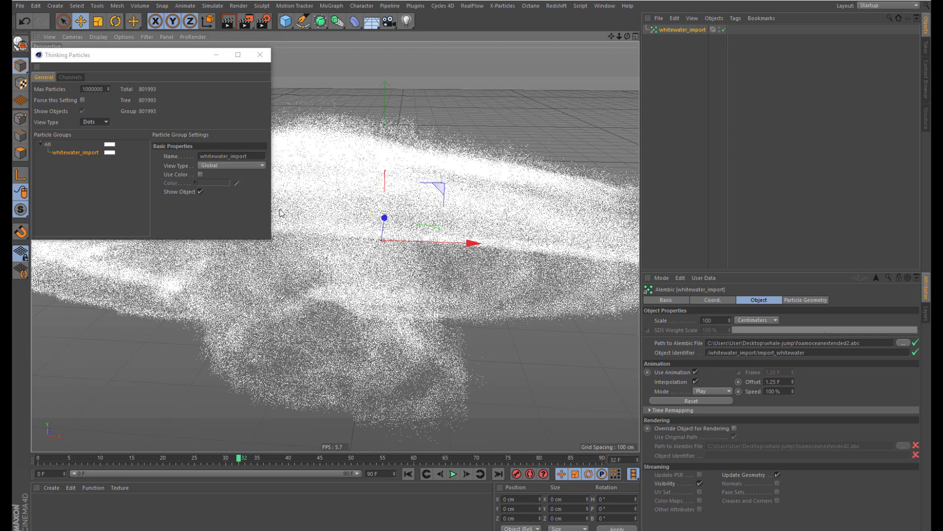
pyautogui.click(96, 122)
pyautogui.click(101, 142)
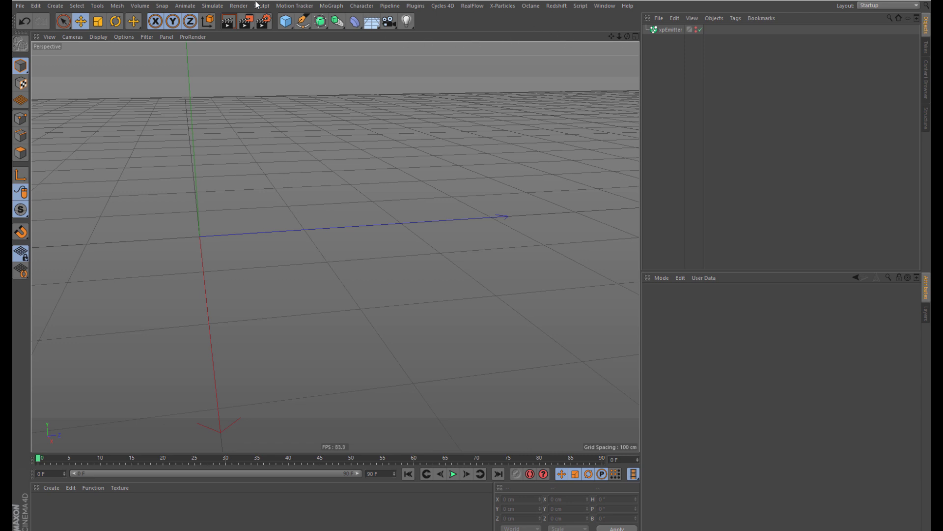
# Select the All particle group in Thinking Particles Settings
pyautogui.click(213, 6)
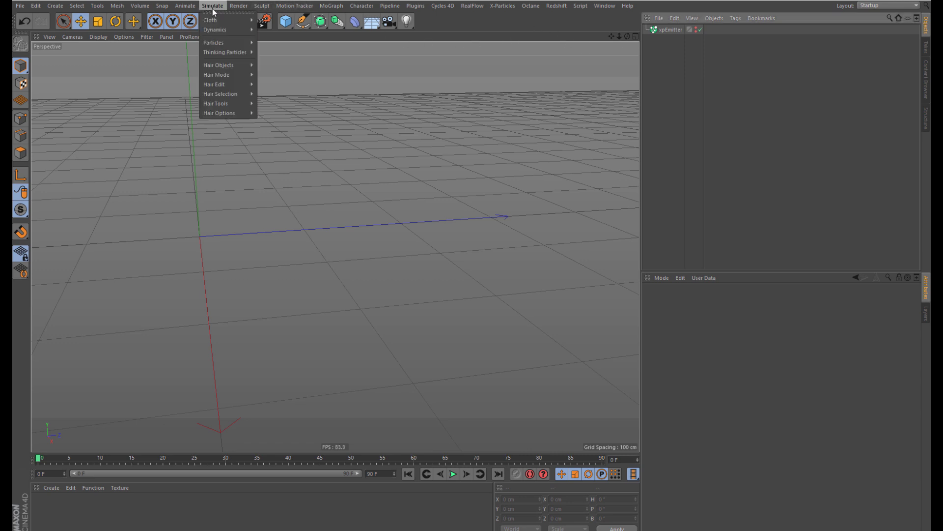
pyautogui.click(283, 67)
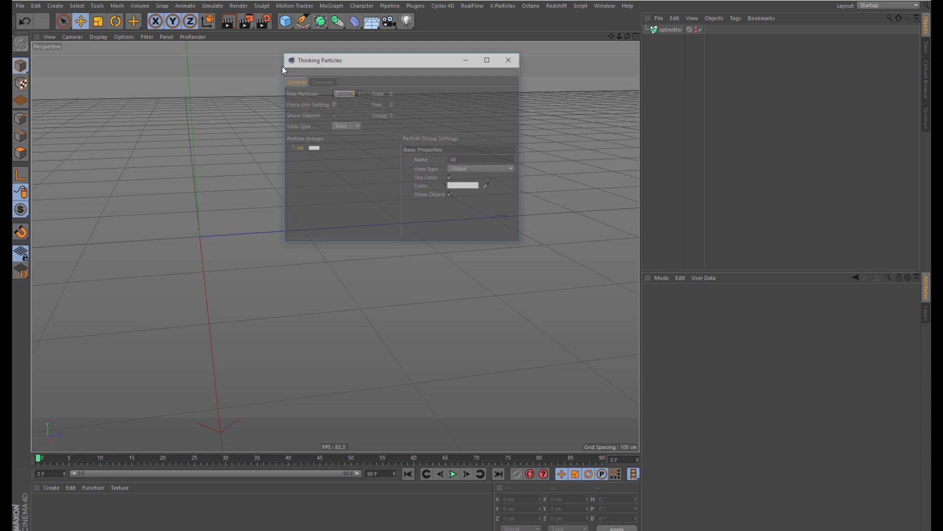
pyautogui.moveTo(419, 56)
pyautogui.mouseDown()
pyautogui.moveTo(805, 77)
pyautogui.moveTo(811, 58)
pyautogui.mouseUp()
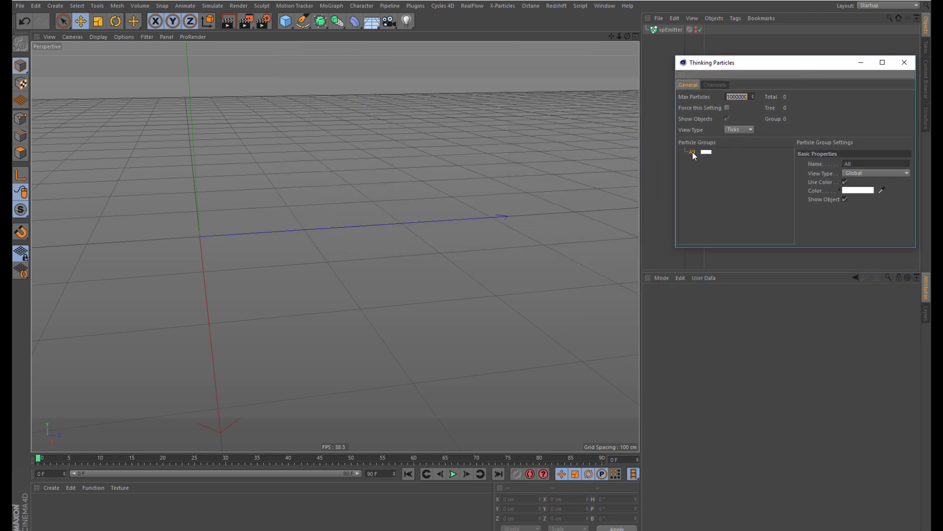
pyautogui.click(693, 153)
# Add a Matrix in Object mode linked to the All group, and play back
pyautogui.click(332, 6)
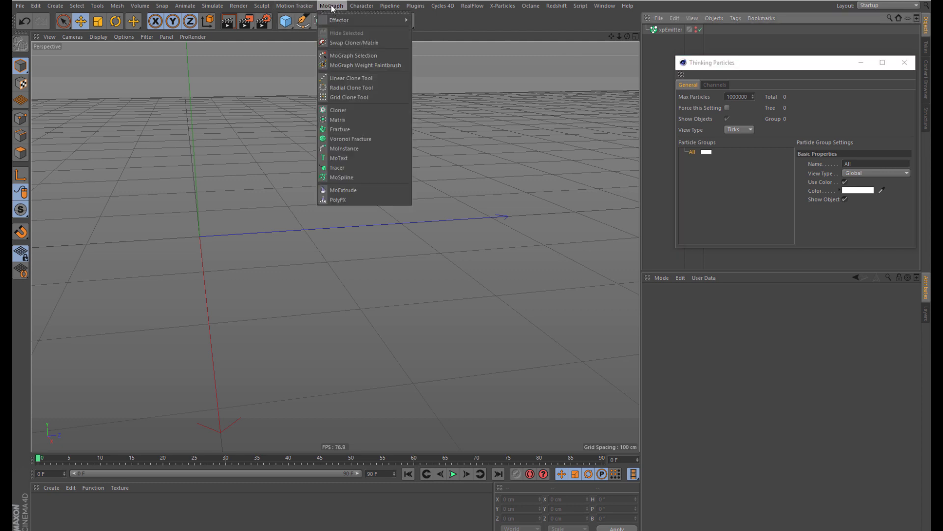
pyautogui.click(358, 119)
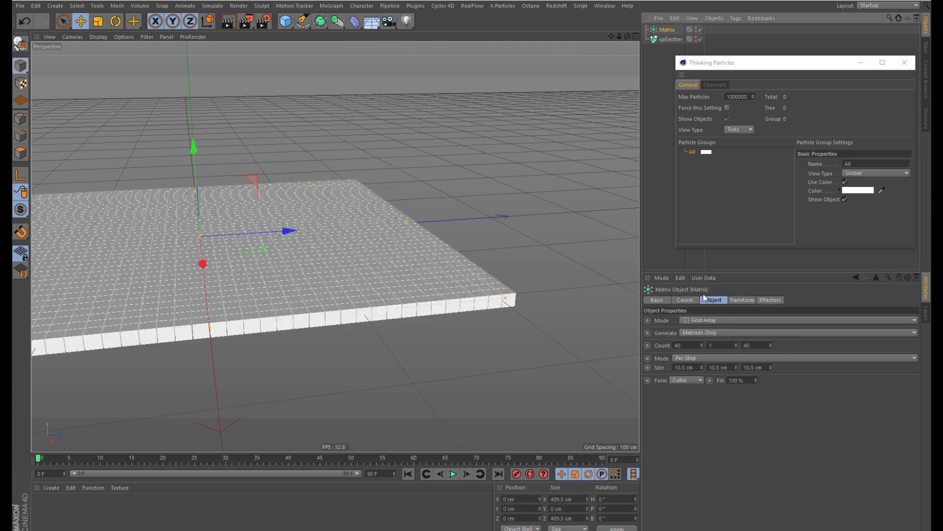
pyautogui.click(707, 322)
pyautogui.click(710, 329)
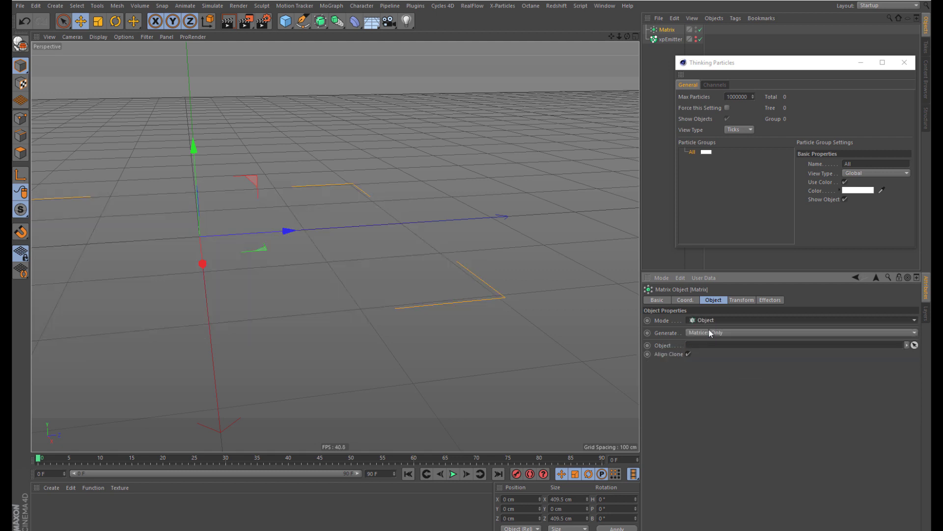
pyautogui.moveTo(692, 151); pyautogui.dragTo(703, 347)
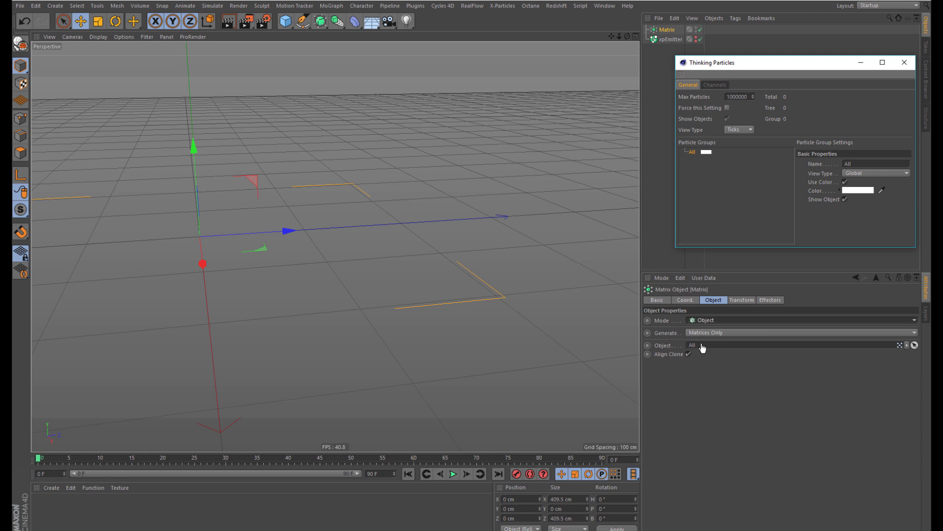
pyautogui.click(455, 475)
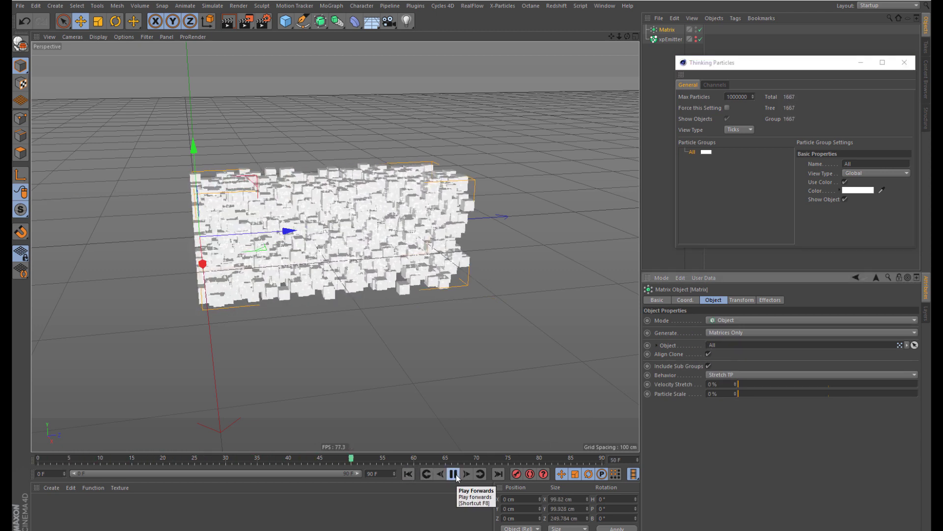
# Stop and rewind playback, and add a MoGraph Cloner object
pyautogui.click(455, 474)
pyautogui.click(408, 474)
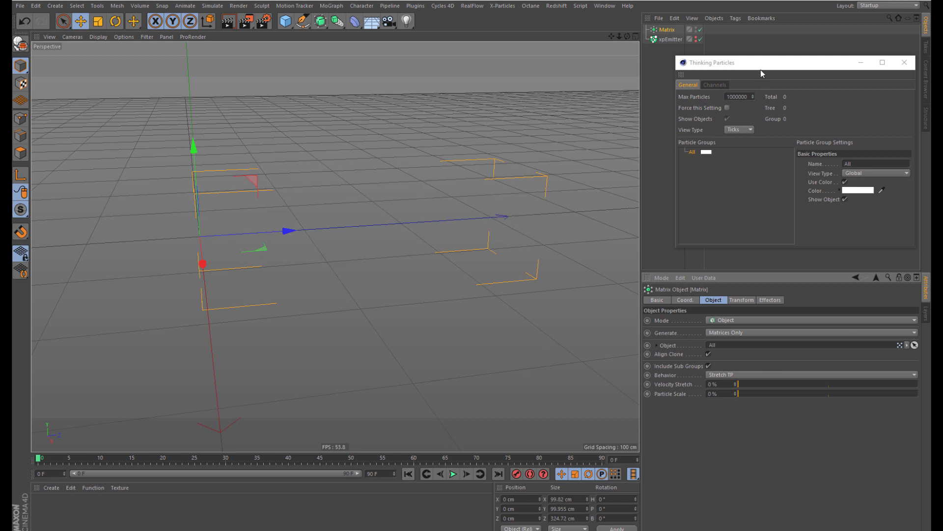
pyautogui.moveTo(761, 71); pyautogui.dragTo(777, 246)
pyautogui.click(331, 7)
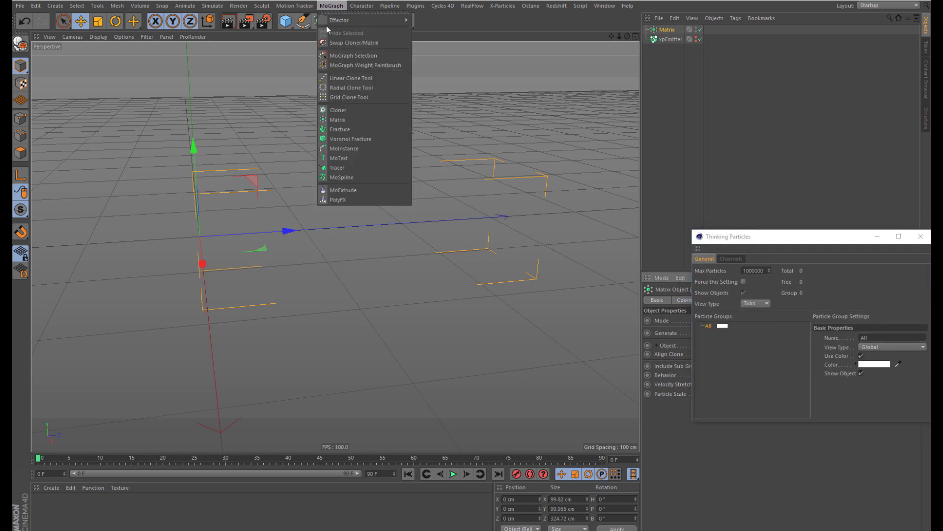
pyautogui.click(338, 110)
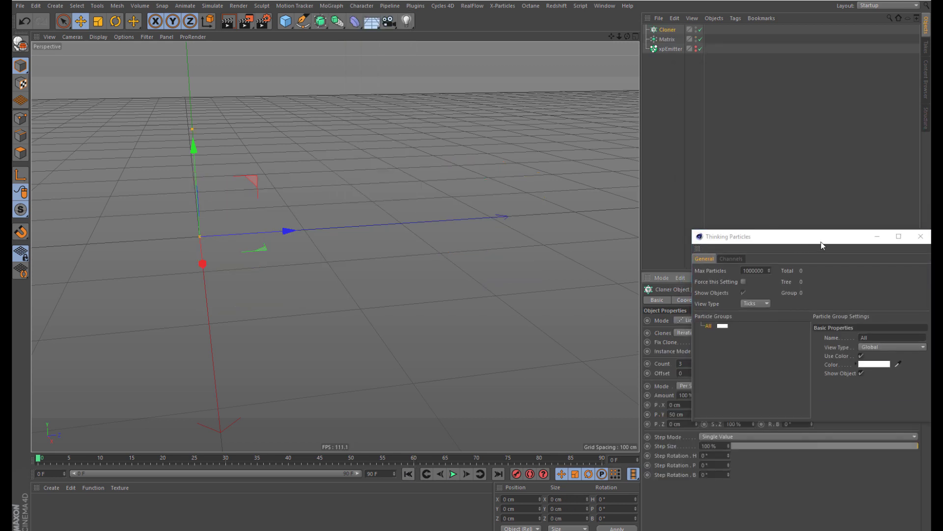
# Close Thinking Particles Settings and set the Cloner to Object mode using the Matrix
pyautogui.moveTo(822, 242); pyautogui.dragTo(624, 227)
pyautogui.click(723, 221)
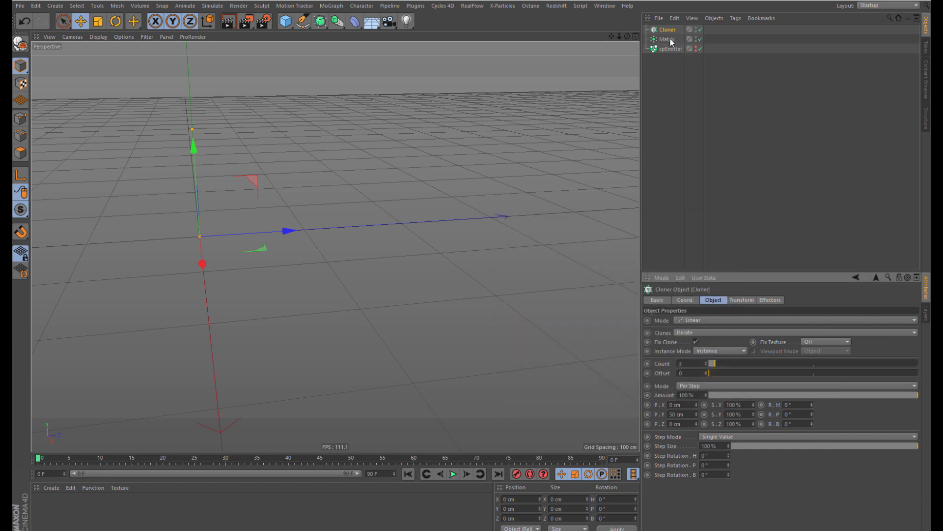
pyautogui.click(707, 320)
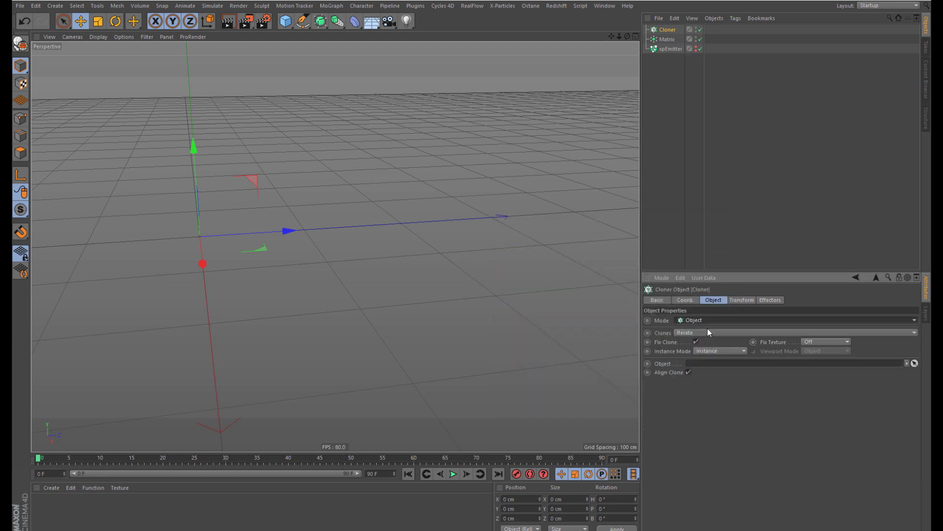
pyautogui.moveTo(668, 40); pyautogui.dragTo(717, 370)
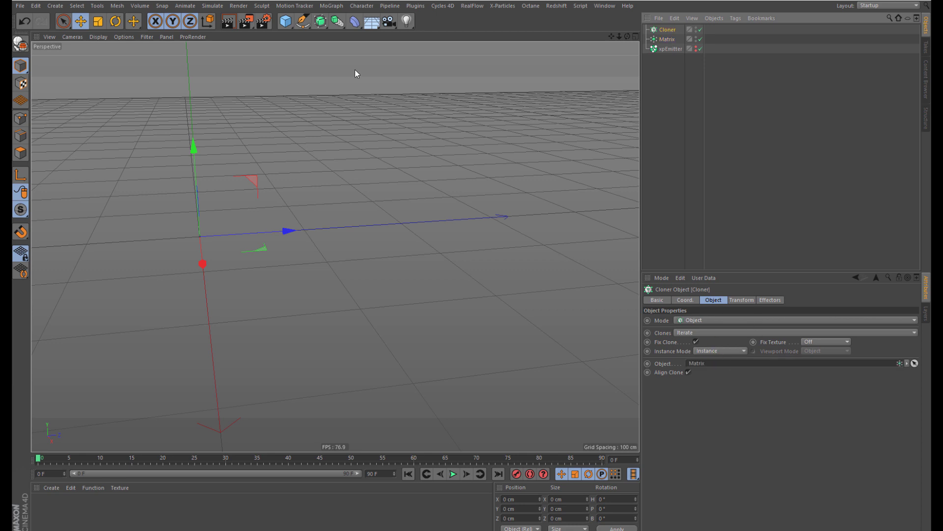
pyautogui.click(286, 22)
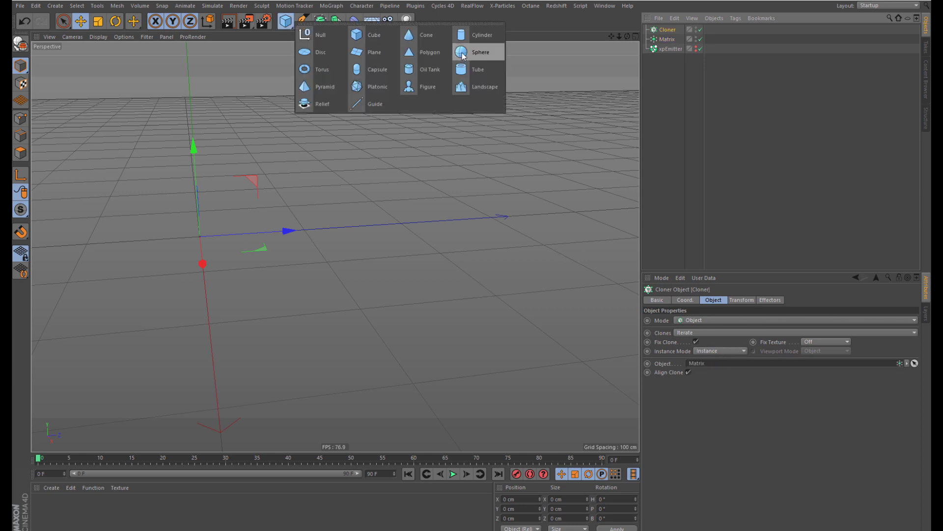
# Add a 1 cm radius Sphere as a child of the Cloner
pyautogui.click(480, 52)
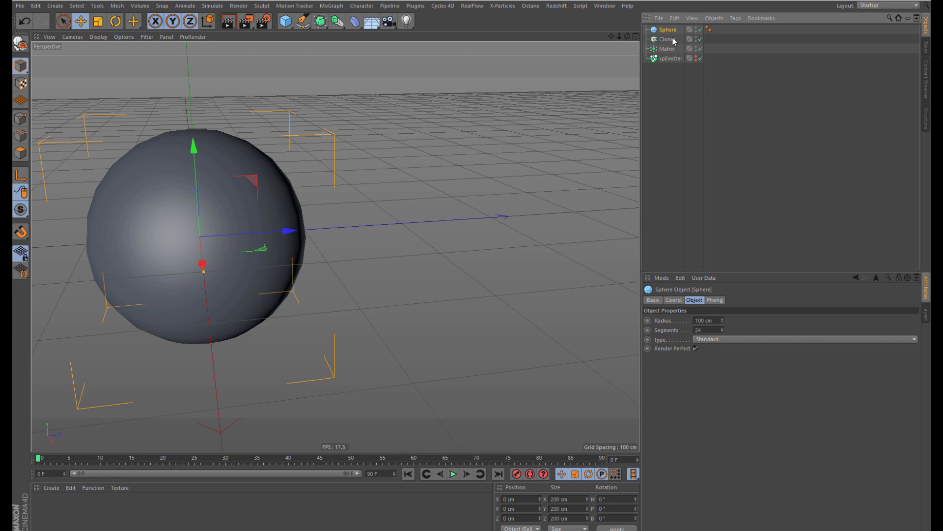
pyautogui.moveTo(672, 30); pyautogui.dragTo(672, 40)
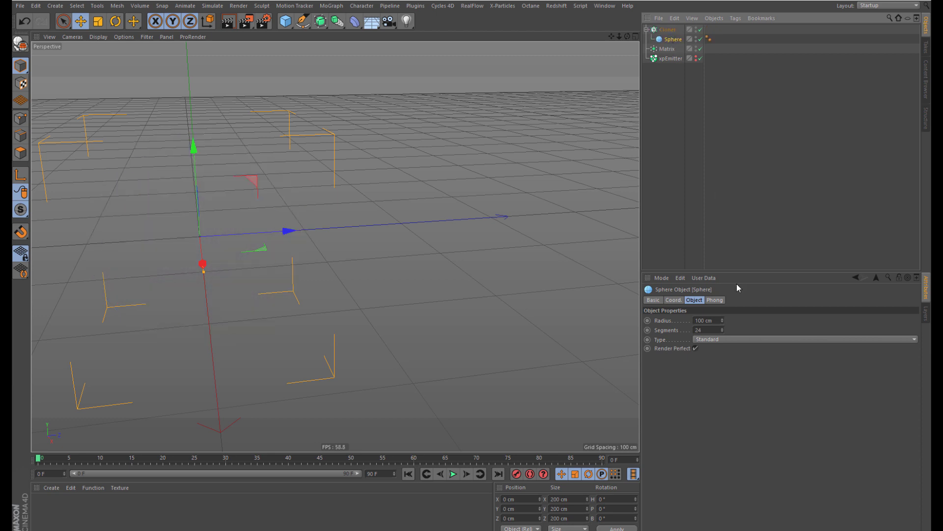
pyautogui.click(704, 320)
pyautogui.write('1')
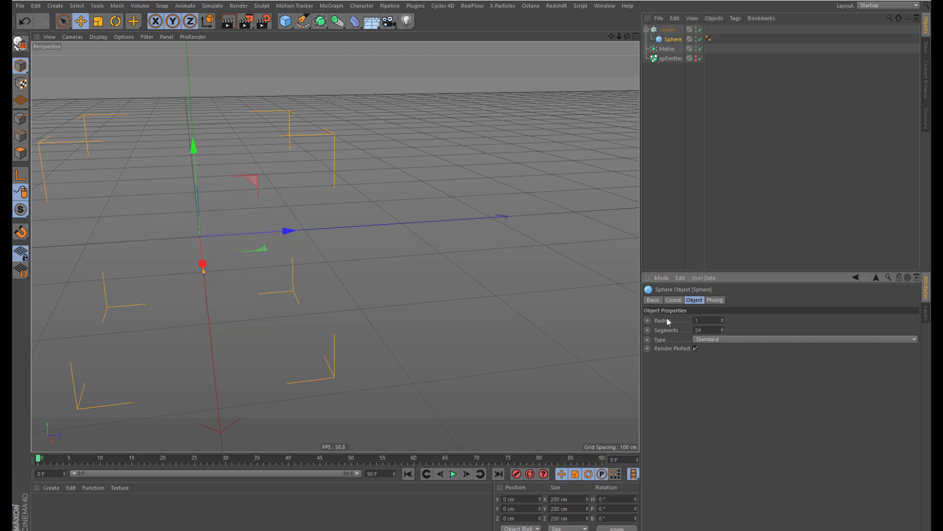
pyautogui.press('Return')
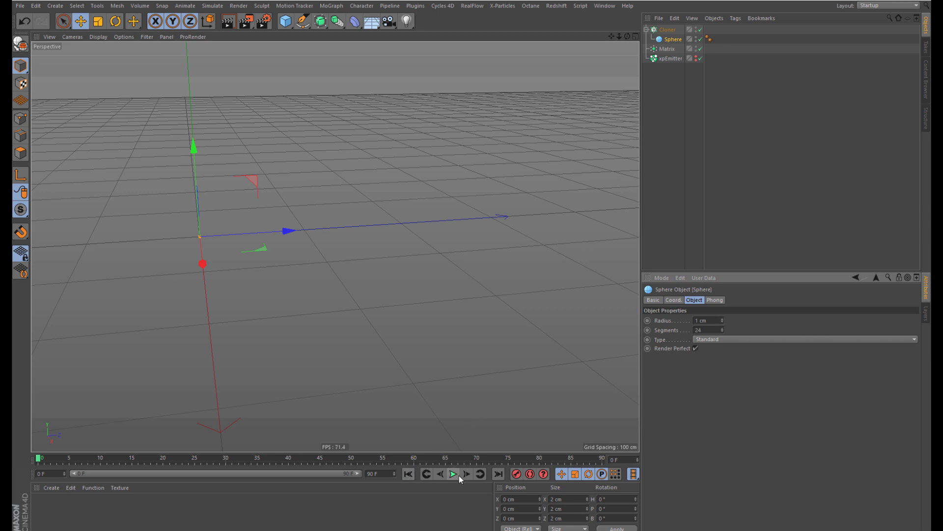
# Disable the Matrix, set the Cloner's Instance Mode to Multi-Instance, and play back
pyautogui.click(453, 473)
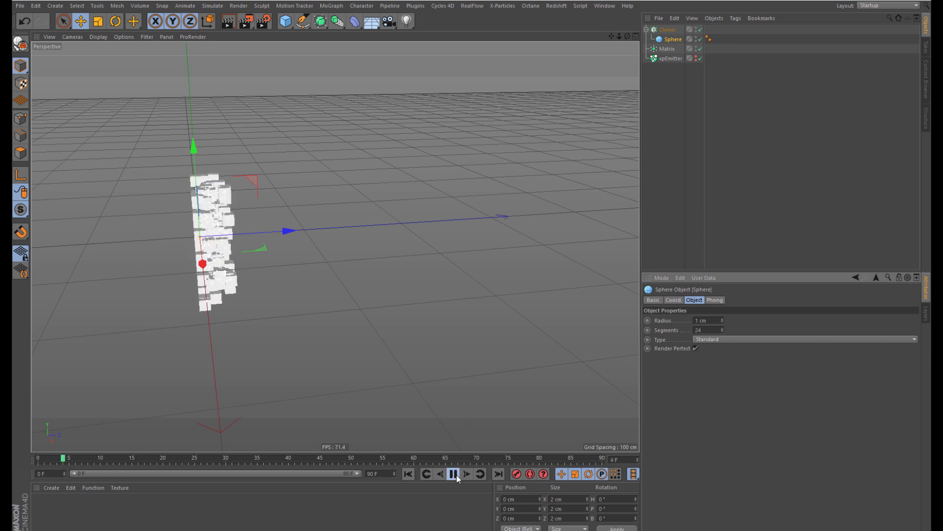
pyautogui.click(698, 49)
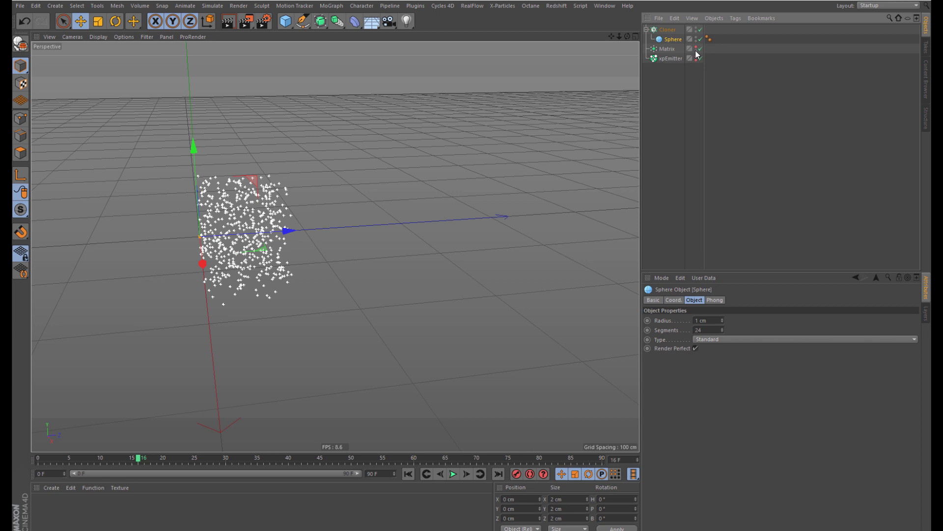
pyautogui.click(674, 35)
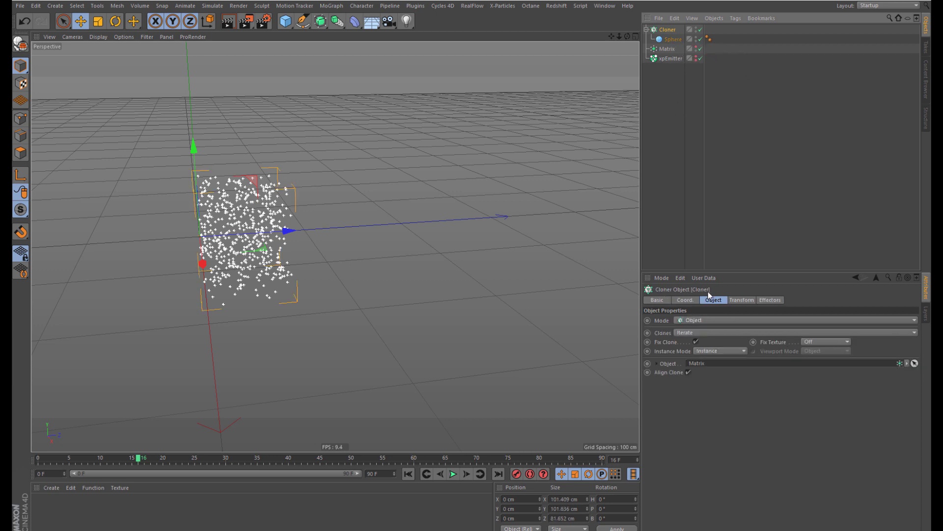
pyautogui.click(719, 351)
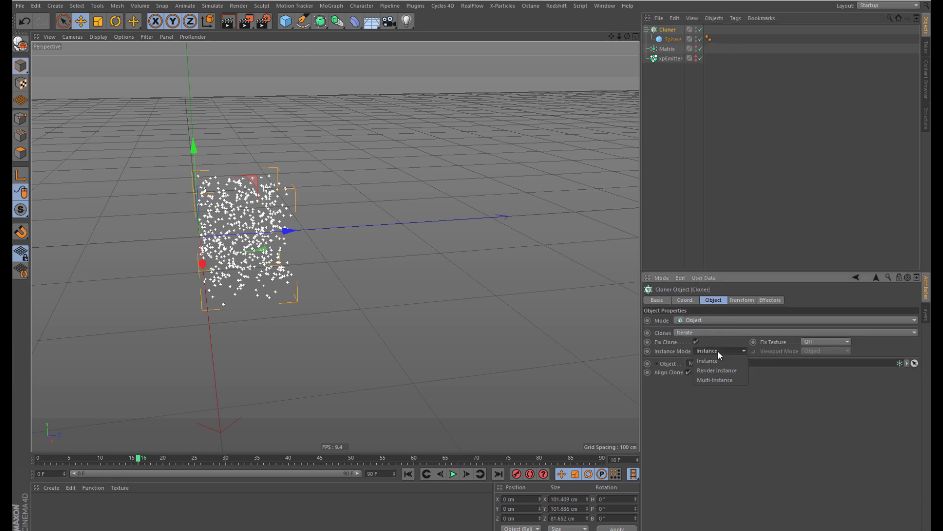
pyautogui.click(720, 379)
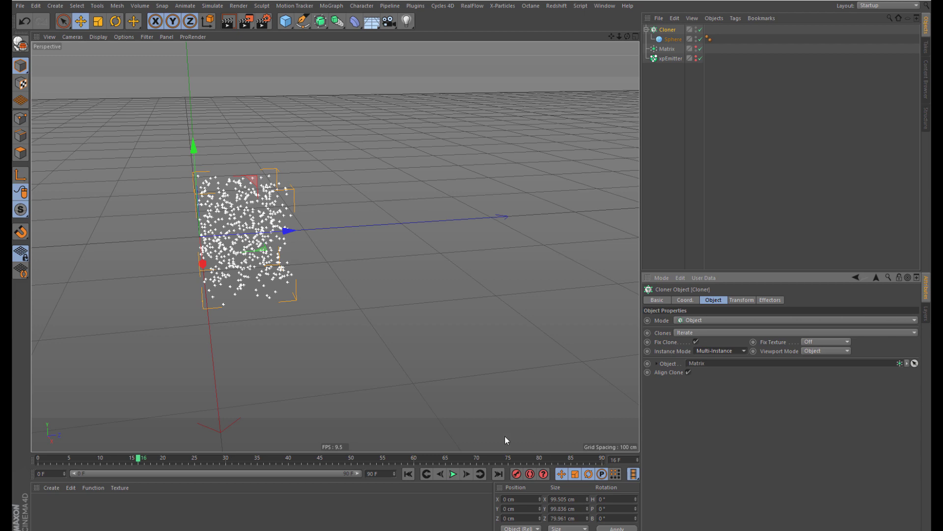
pyautogui.click(453, 474)
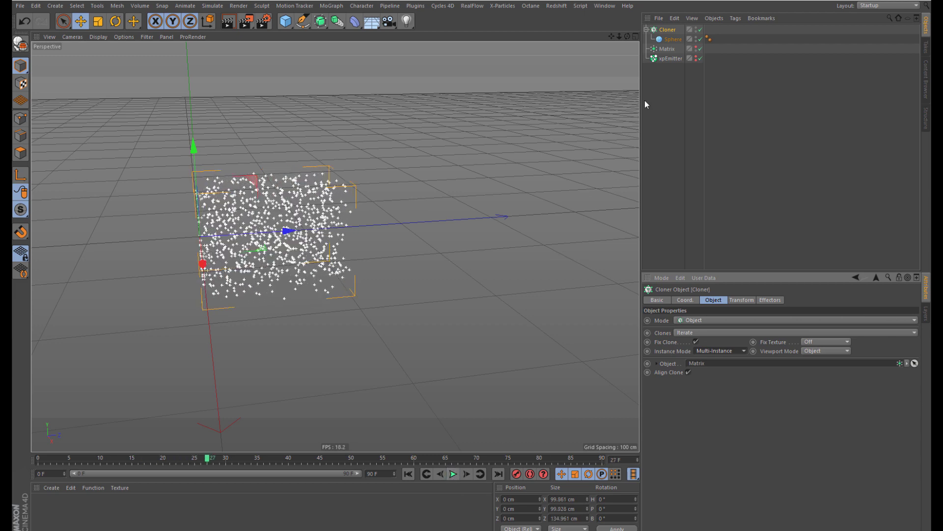
pyautogui.scroll(3, 301, 254)
pyautogui.scroll(3, 302, 254)
pyautogui.scroll(5, 302, 254)
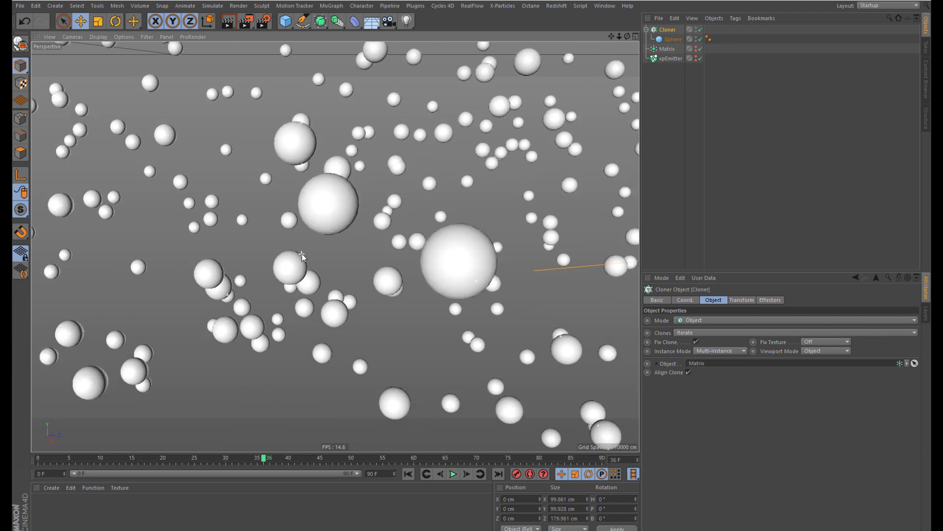
pyautogui.scroll(-3, 301, 254)
pyautogui.scroll(-3, 302, 253)
pyautogui.scroll(-3, 301, 253)
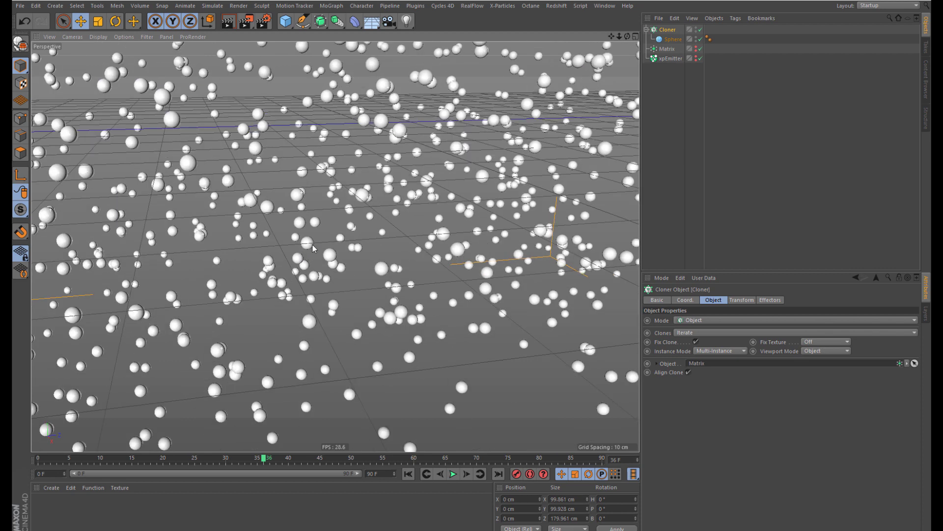
pyautogui.scroll(-2, 313, 248)
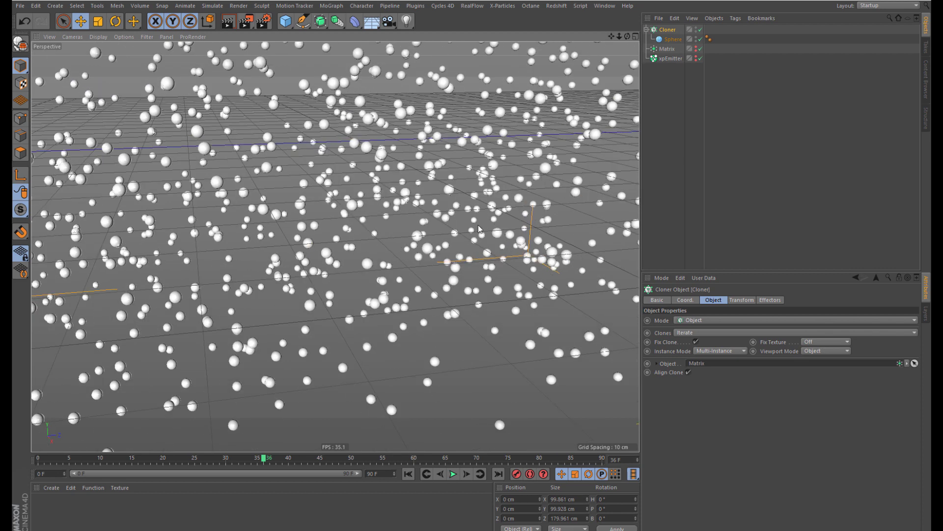
pyautogui.scroll(-2, 266, 233)
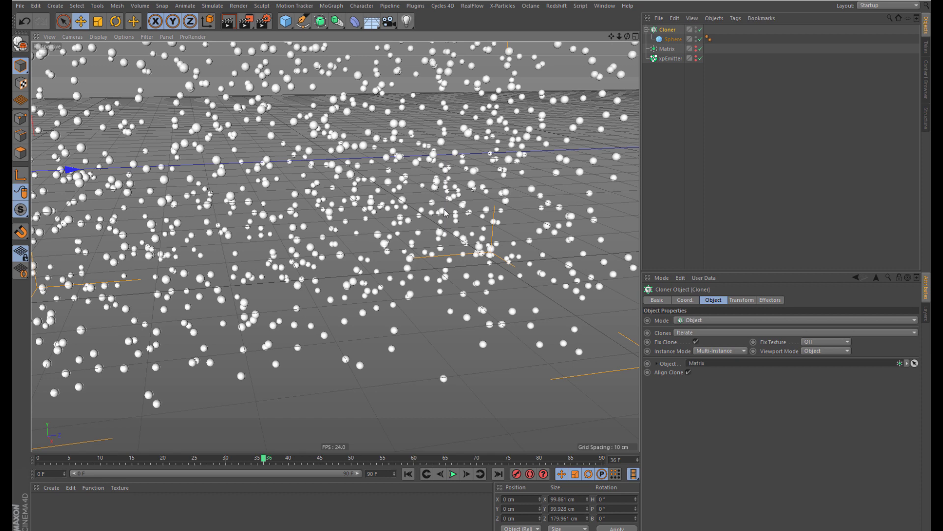
pyautogui.scroll(-2, 445, 213)
pyautogui.scroll(-2, 443, 214)
pyautogui.scroll(4, 466, 123)
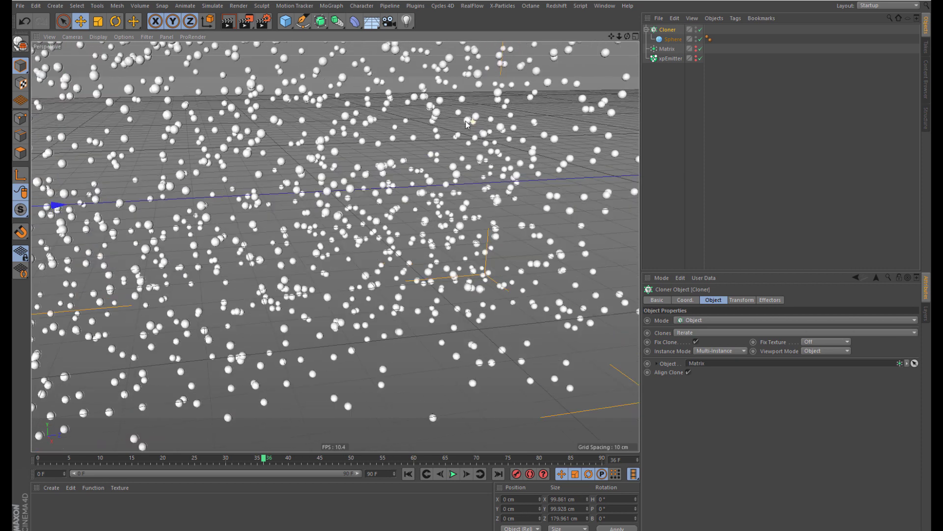
pyautogui.click(888, 7)
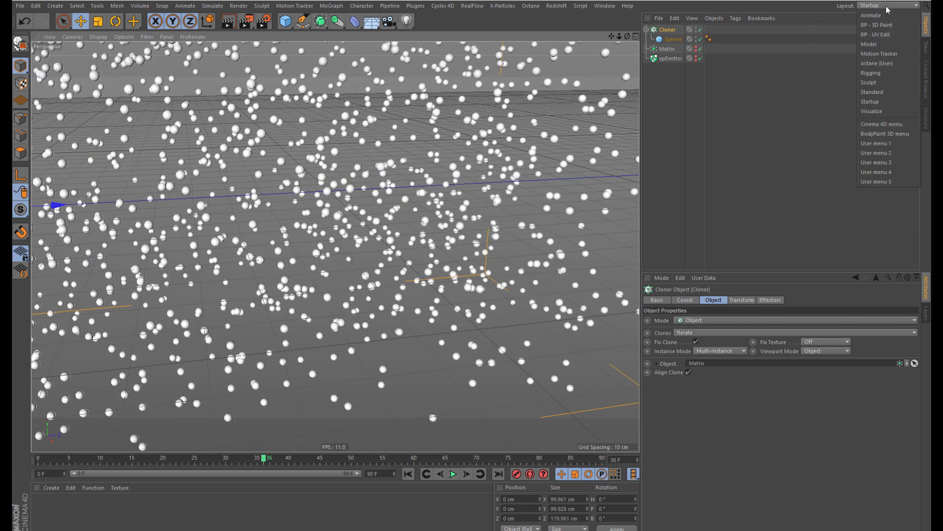
# Switch to the octane layout, start the Live Viewer, make it taller, and test playback
pyautogui.click(876, 61)
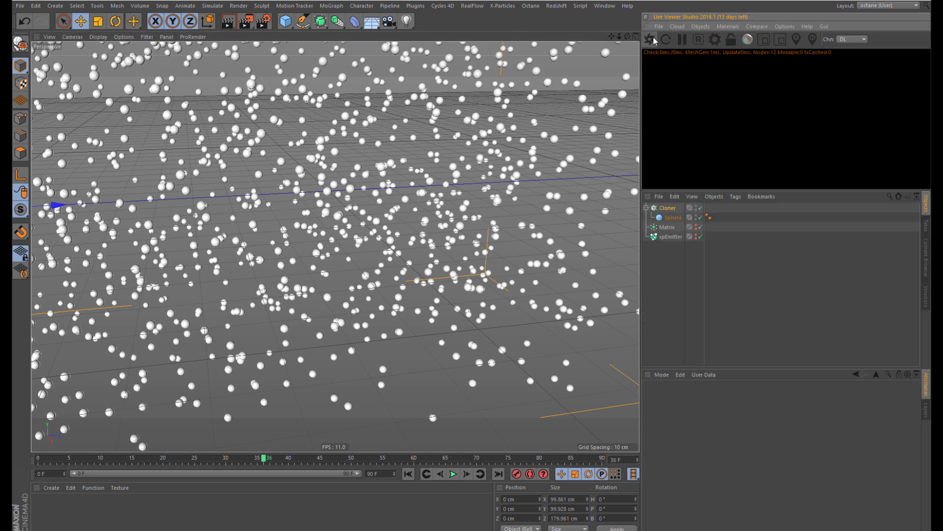
pyautogui.click(651, 38)
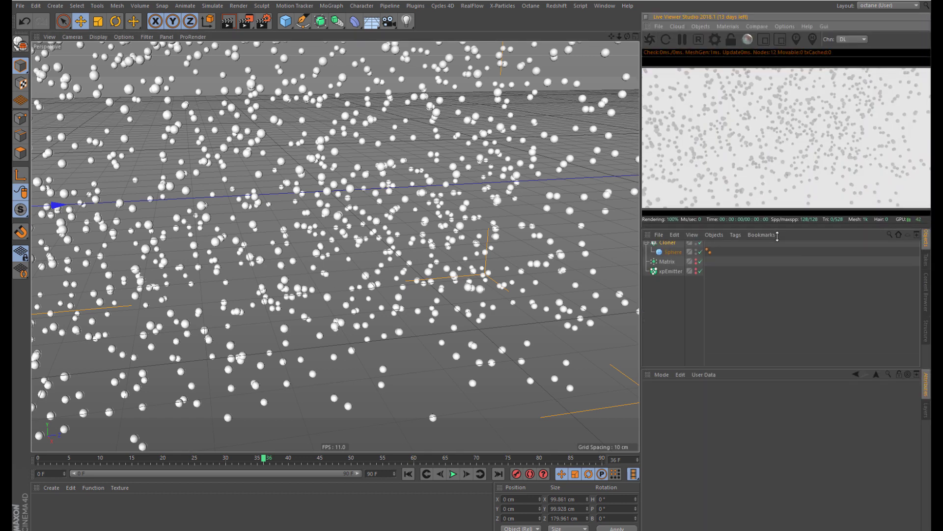
pyautogui.moveTo(781, 191); pyautogui.dragTo(776, 261)
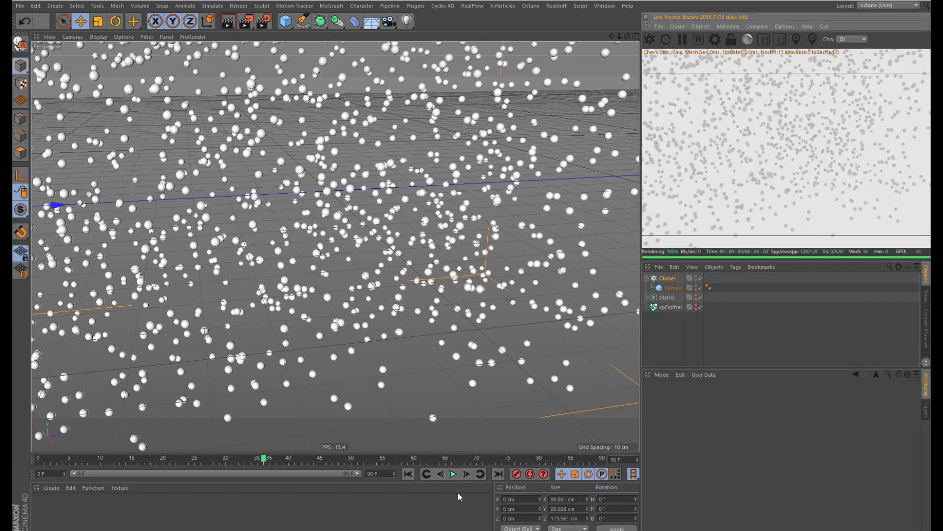
pyautogui.click(453, 474)
pyautogui.click(453, 474)
# Set the Thinking Particles View Type to None and close the settings
pyautogui.click(513, 350)
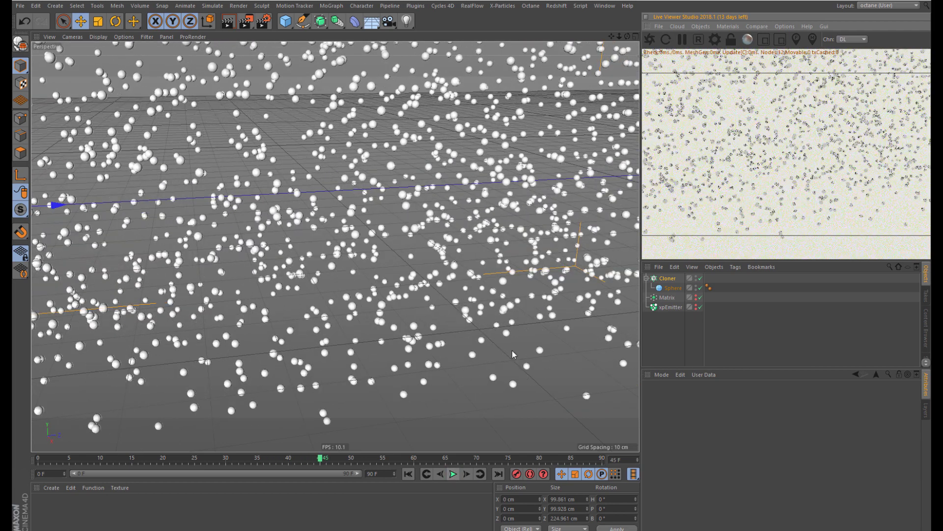
pyautogui.click(220, 6)
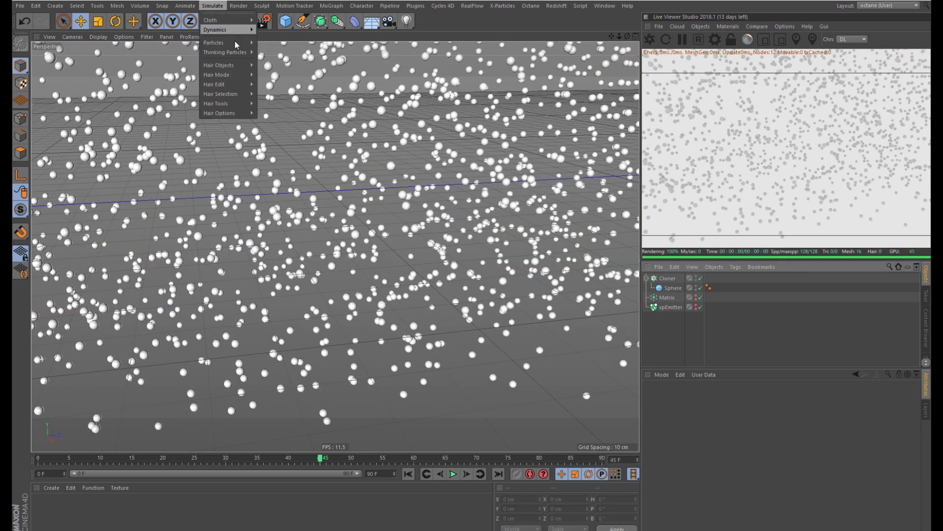
pyautogui.click(290, 63)
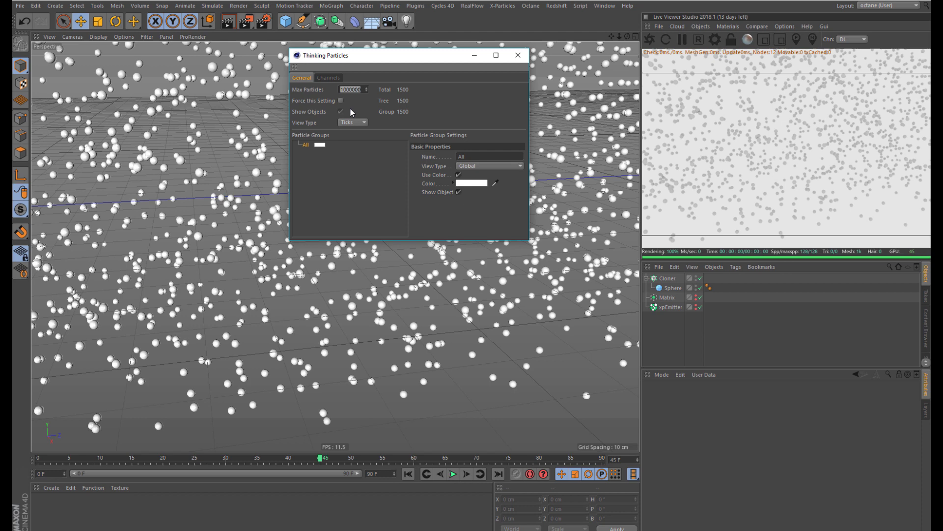
pyautogui.click(353, 122)
pyautogui.click(357, 132)
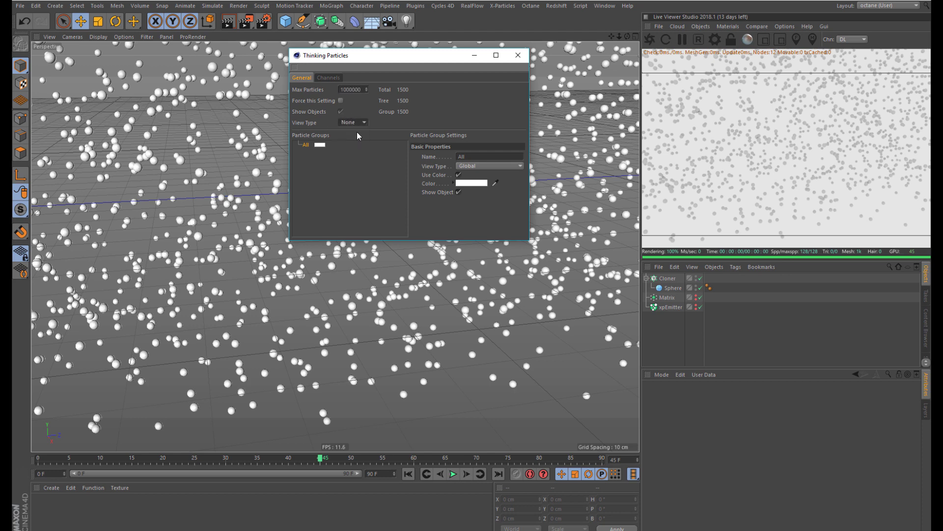
pyautogui.click(477, 56)
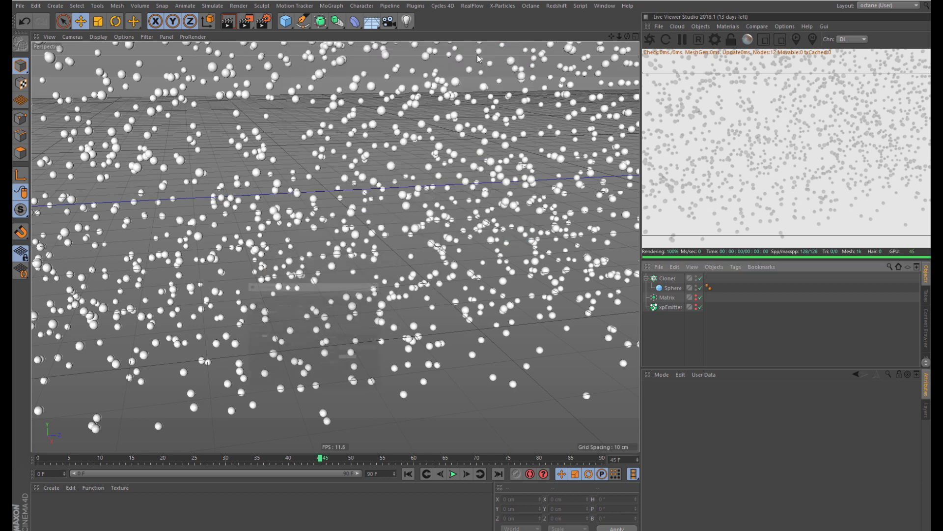
# Replay the animation from the first frame and stop it for the live render
pyautogui.click(409, 474)
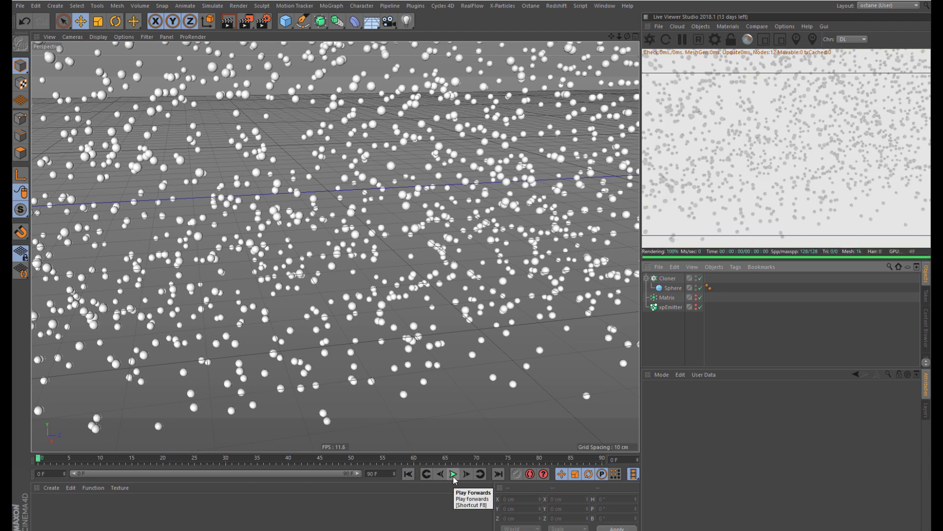
pyautogui.click(454, 474)
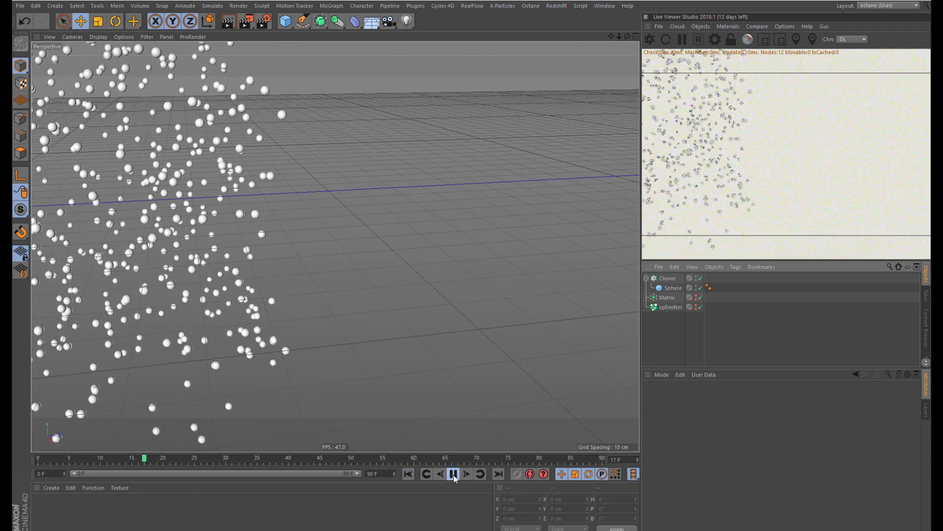
pyautogui.click(453, 473)
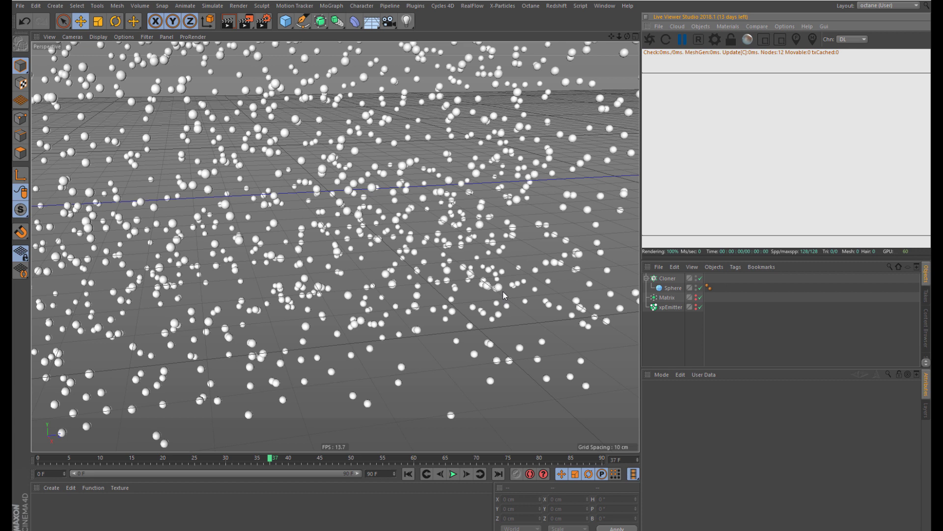
# Switch to the Untitled 1 whitewater scene from the Window menu
pyautogui.click(604, 4)
pyautogui.click(628, 254)
pyautogui.click(605, 5)
pyautogui.click(632, 261)
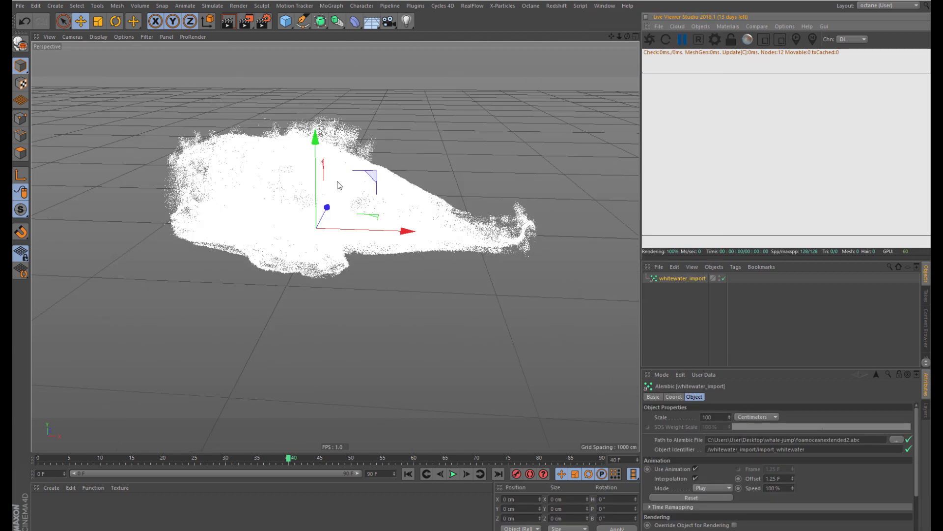
# Deselect the whitewater_import foam object
pyautogui.press('x')
pyautogui.click(471, 294)
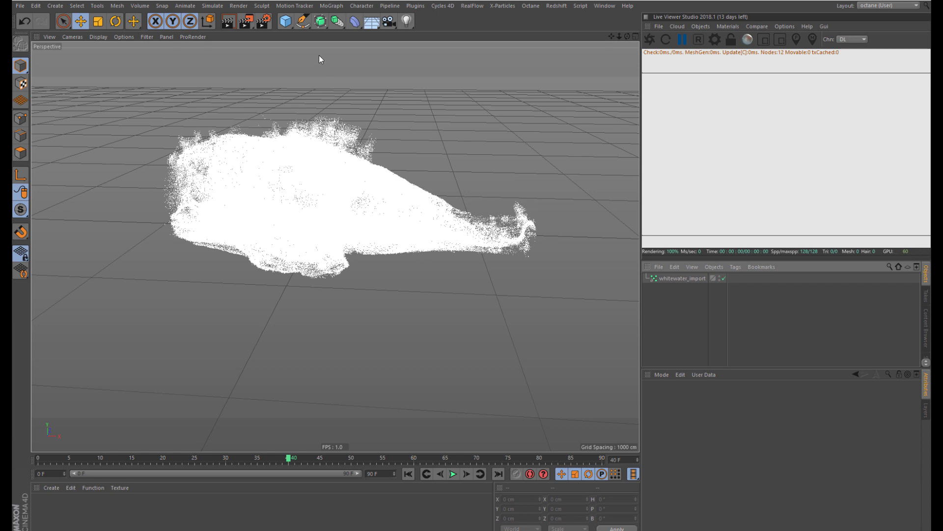
pyautogui.click(18, 6)
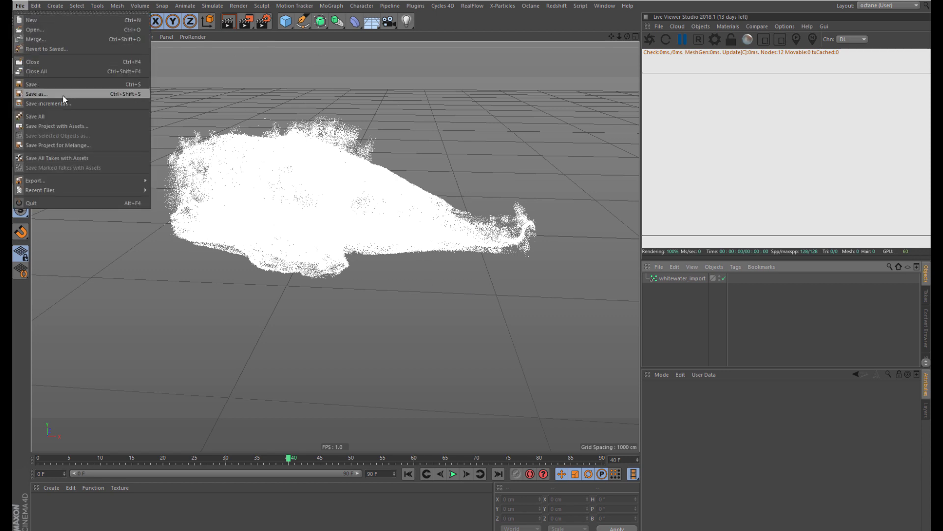
# Re-import foamoceanextended2.abc with points as polygon objects, then select the new whitewater_import
pyautogui.click(71, 40)
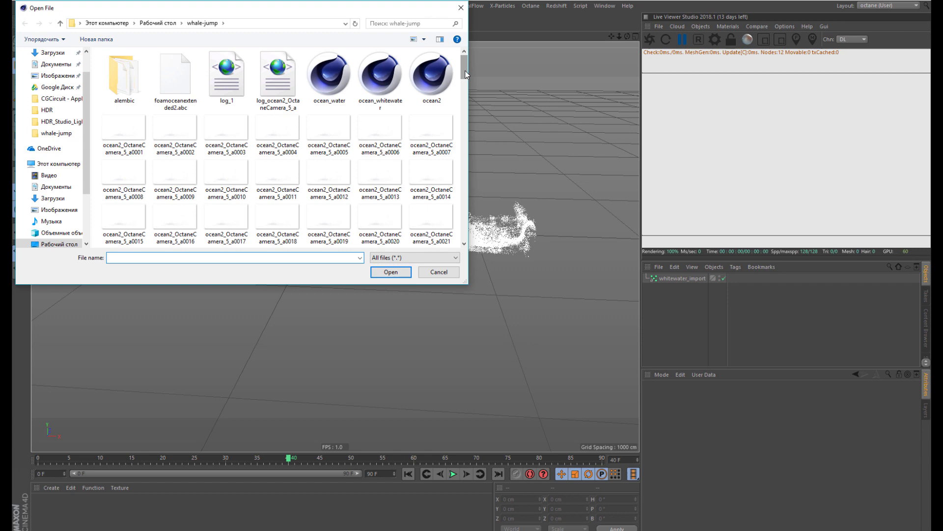
pyautogui.click(176, 78)
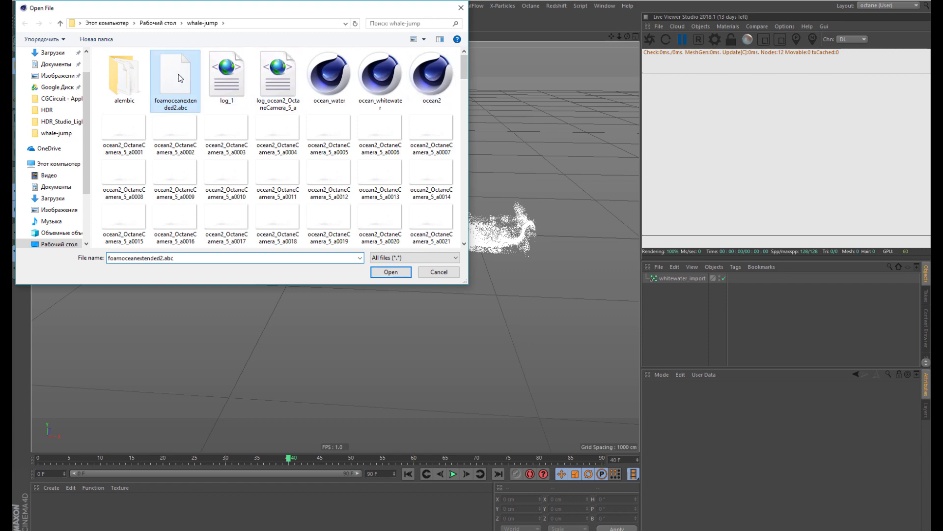
pyautogui.click(390, 272)
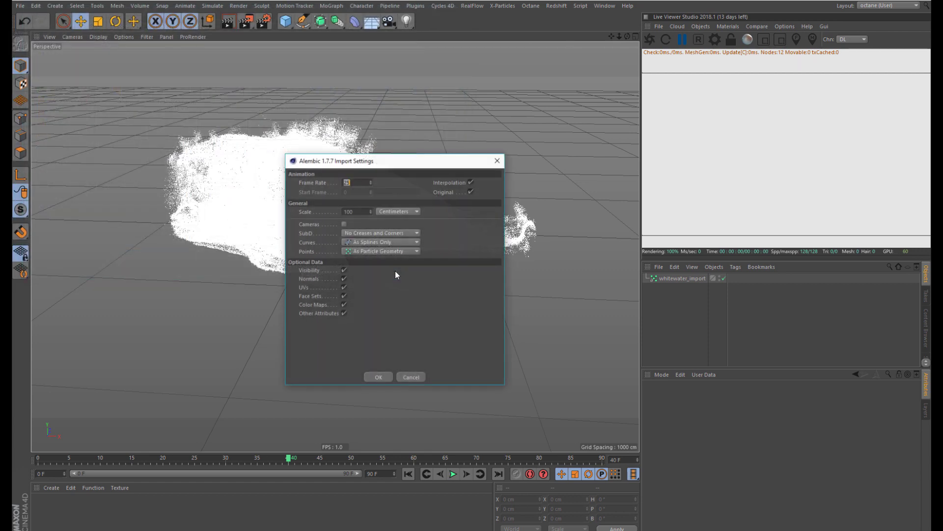
pyautogui.click(369, 251)
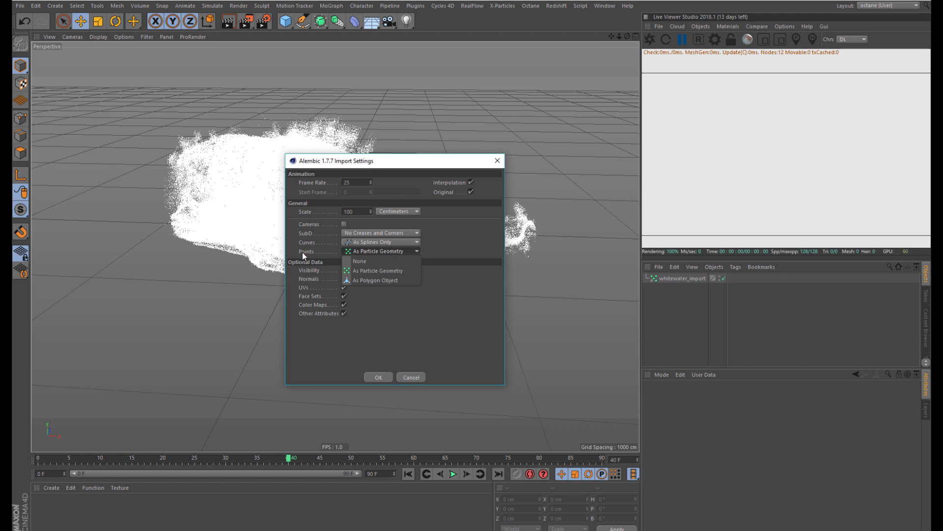
pyautogui.click(384, 280)
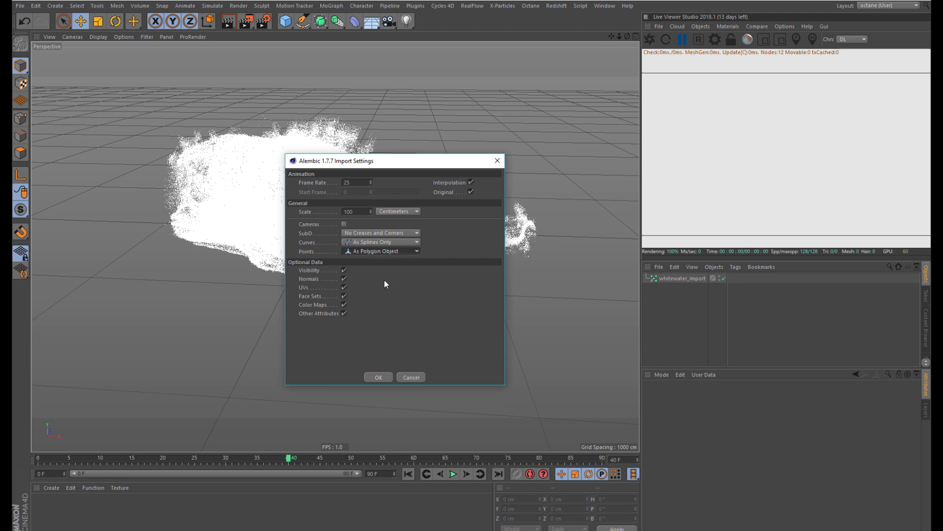
pyautogui.click(378, 377)
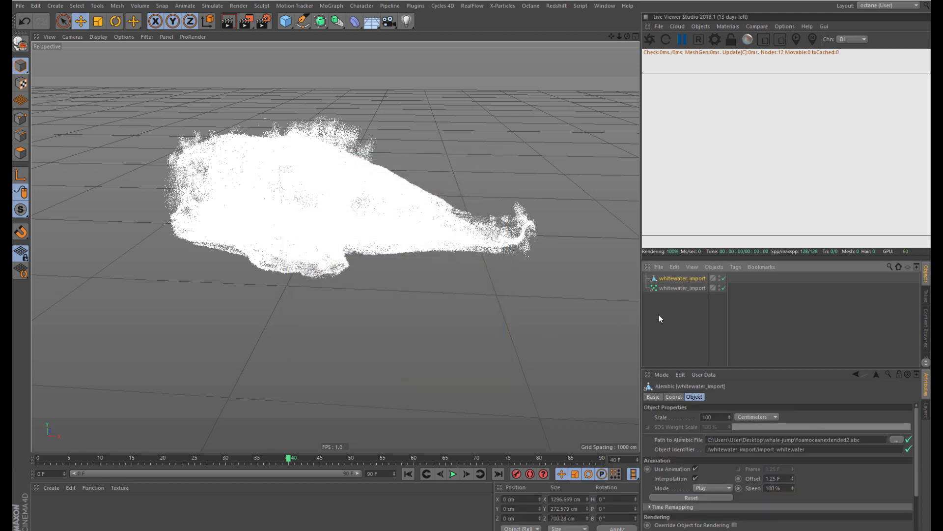
pyautogui.click(681, 287)
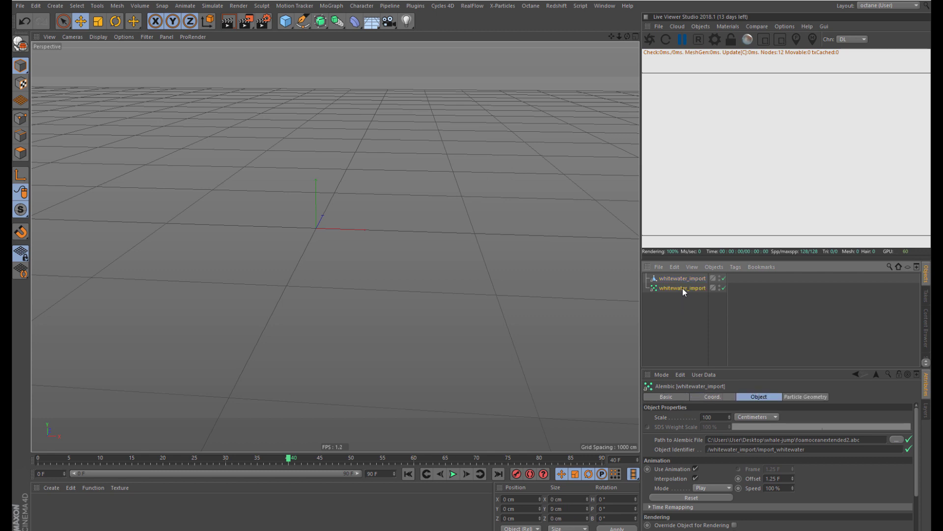
# Delete the duplicate import, hide whitewater_import in the viewport, and add an Octane Scatter
pyautogui.press('Delete')
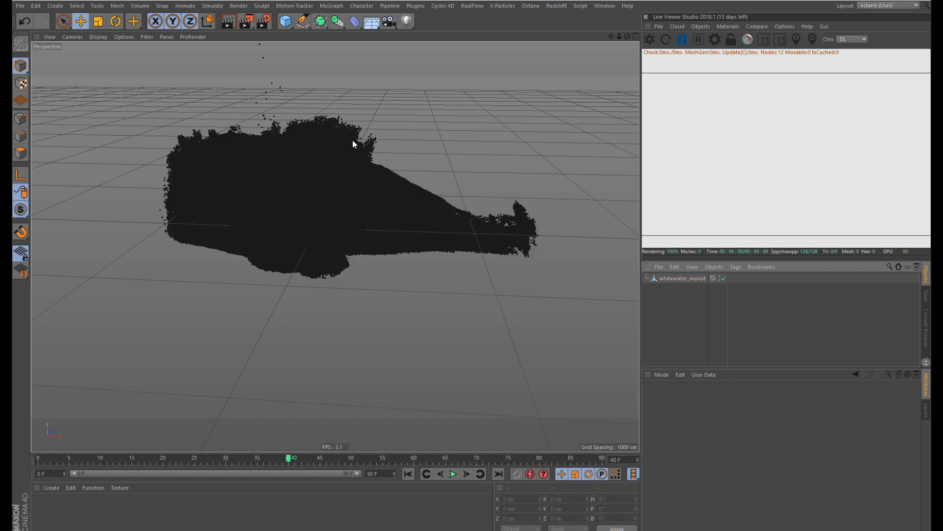
pyautogui.click(720, 277)
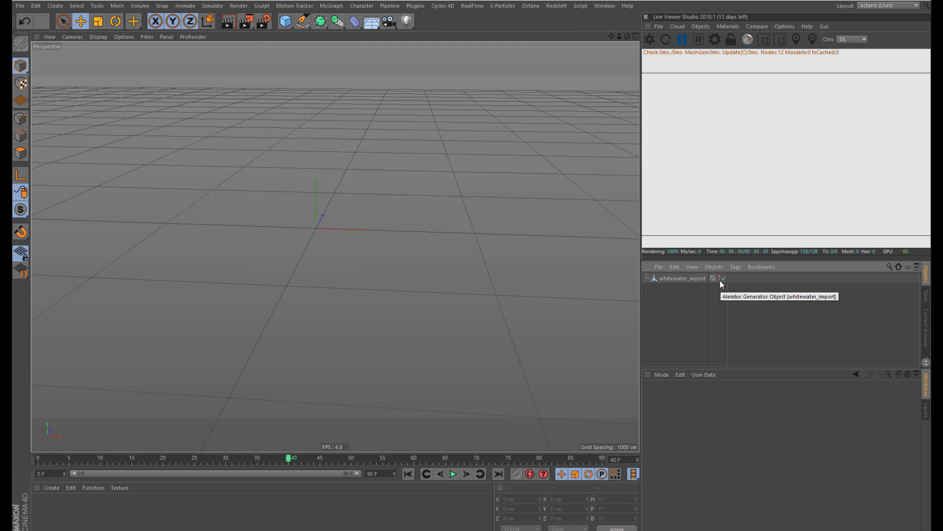
pyautogui.click(707, 28)
pyautogui.click(719, 87)
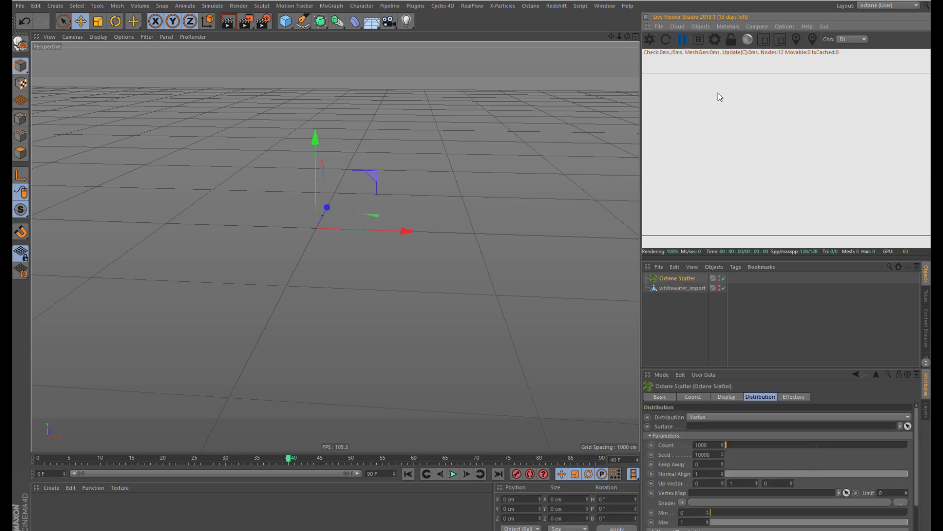
# Add a Sphere with a 1 cm radius under Octane Scatter, then reselect Octane Scatter
pyautogui.click(695, 322)
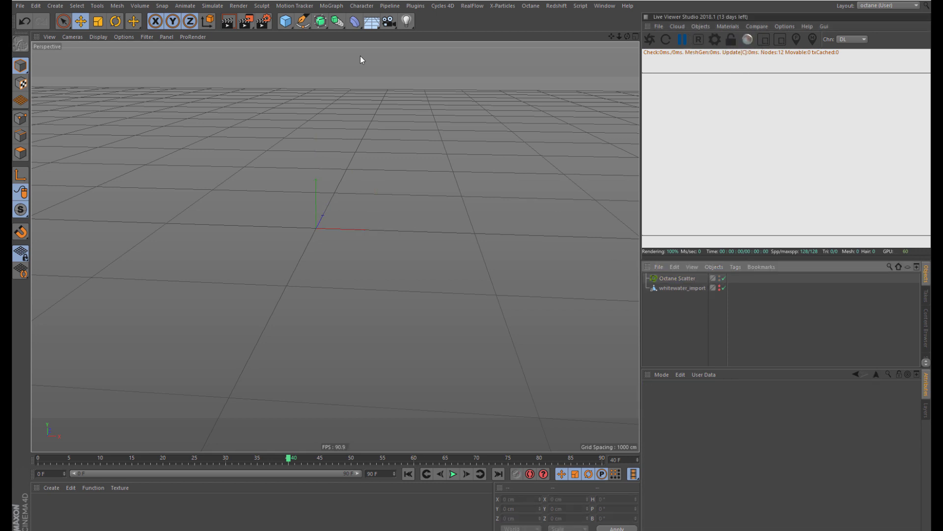
pyautogui.click(284, 24)
pyautogui.click(472, 51)
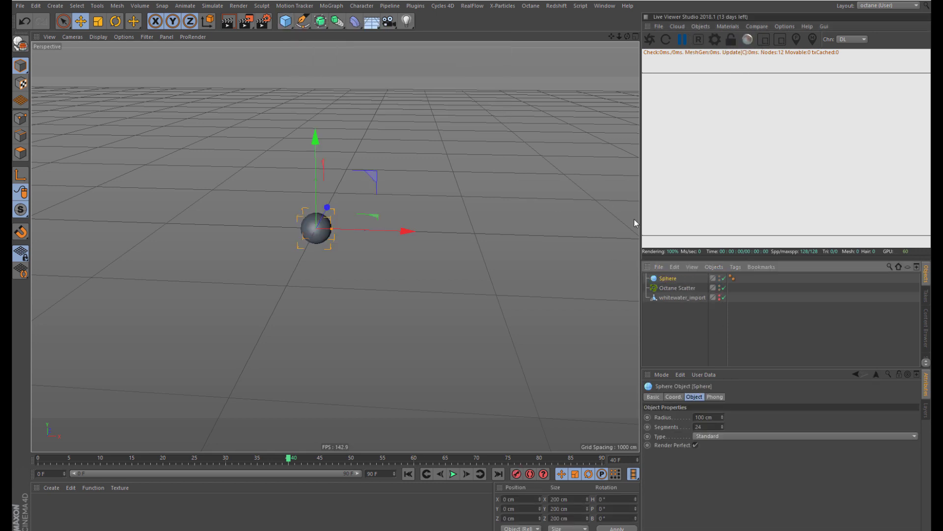
pyautogui.moveTo(663, 283); pyautogui.dragTo(668, 287)
pyautogui.doubleClick(704, 417)
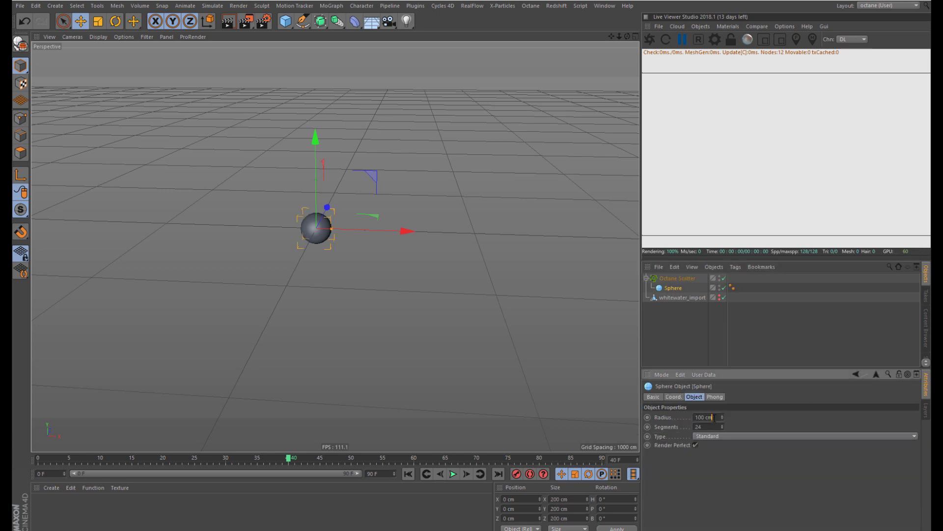
pyautogui.write('1')
pyautogui.press('Return')
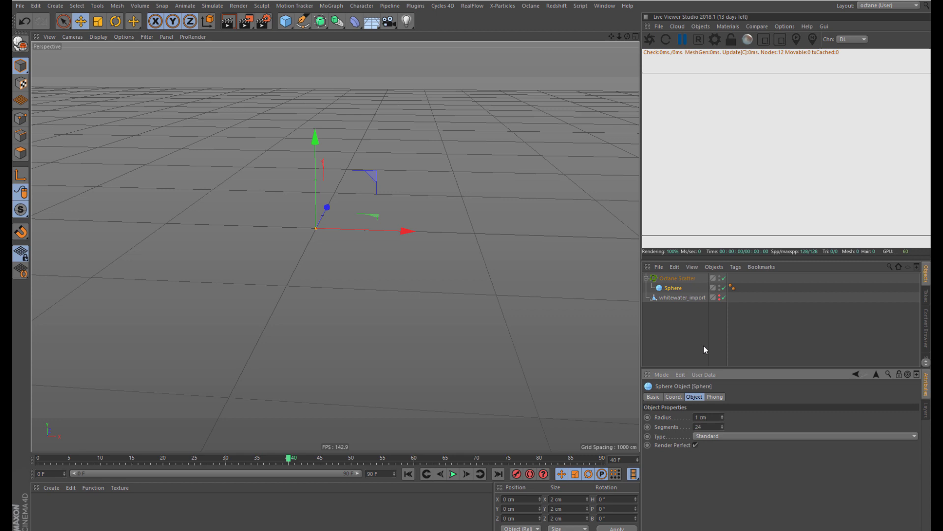
pyautogui.click(679, 277)
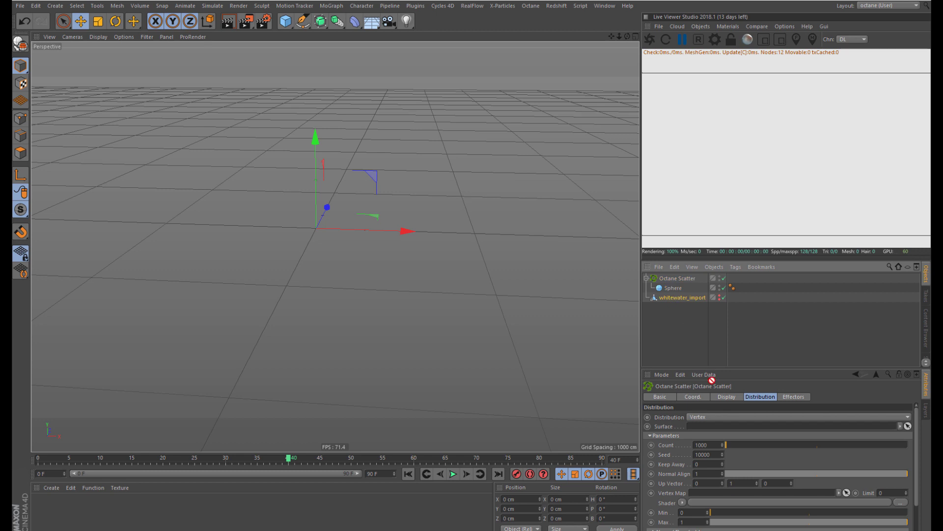
# Set whitewater_import as the scatter surface, start the Live Viewer, and play to frame 41
pyautogui.moveTo(671, 297); pyautogui.dragTo(728, 426)
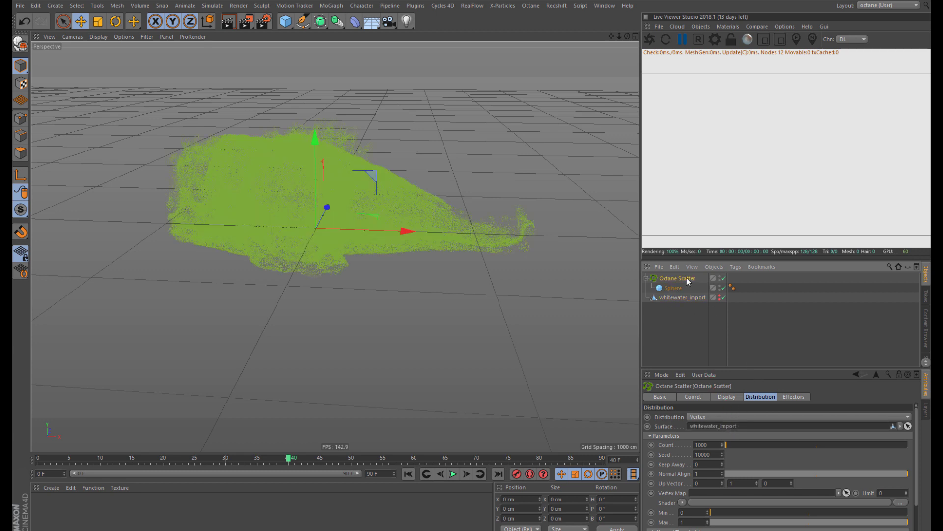
pyautogui.click(652, 38)
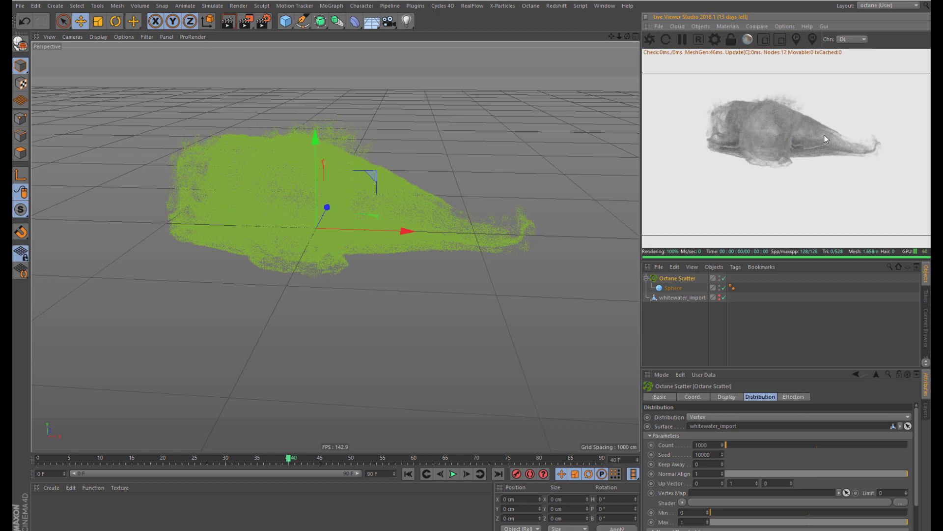
pyautogui.click(454, 475)
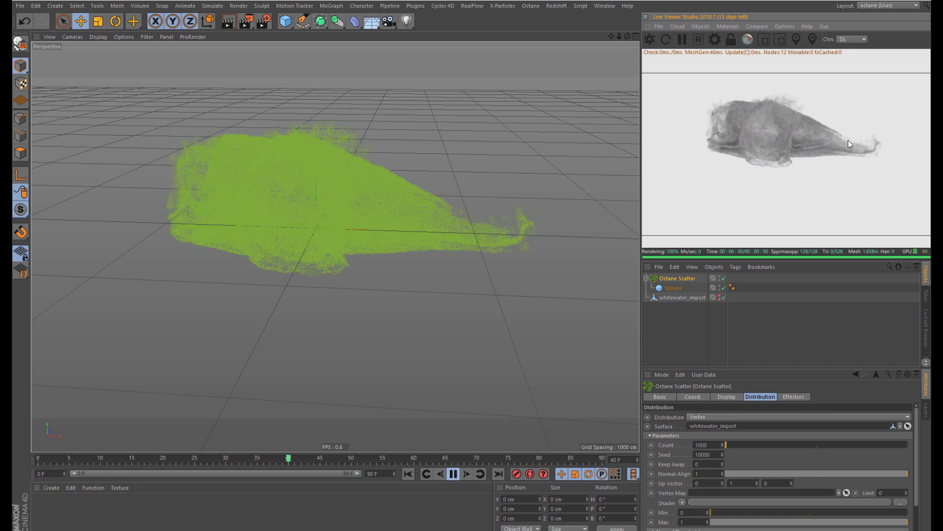
pyautogui.press('F8')
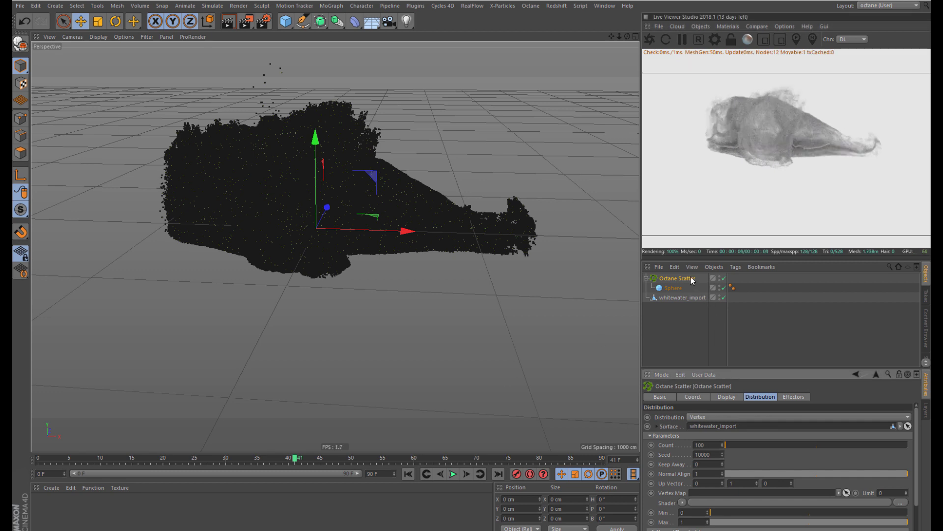
# Create a Random effector and drop it into Octane Scatter's Effectors field
pyautogui.click(792, 399)
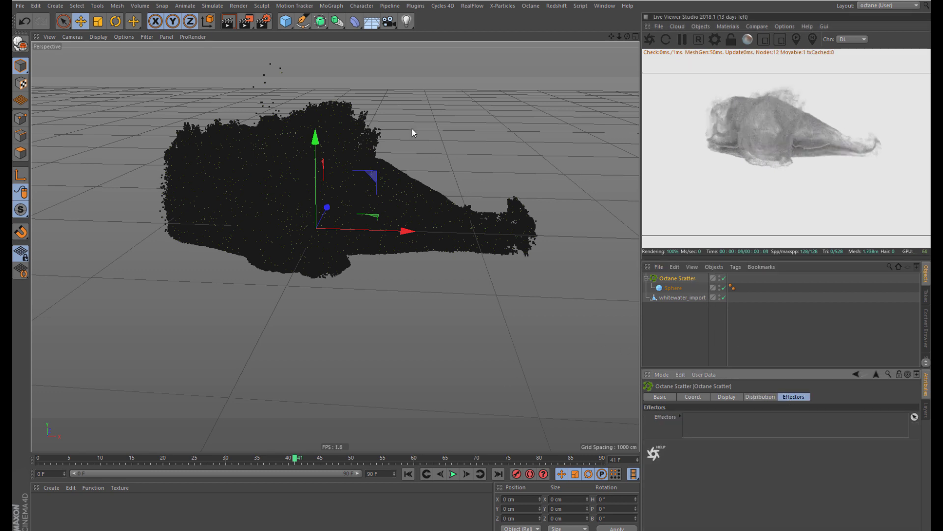
pyautogui.click(331, 6)
pyautogui.moveTo(361, 20)
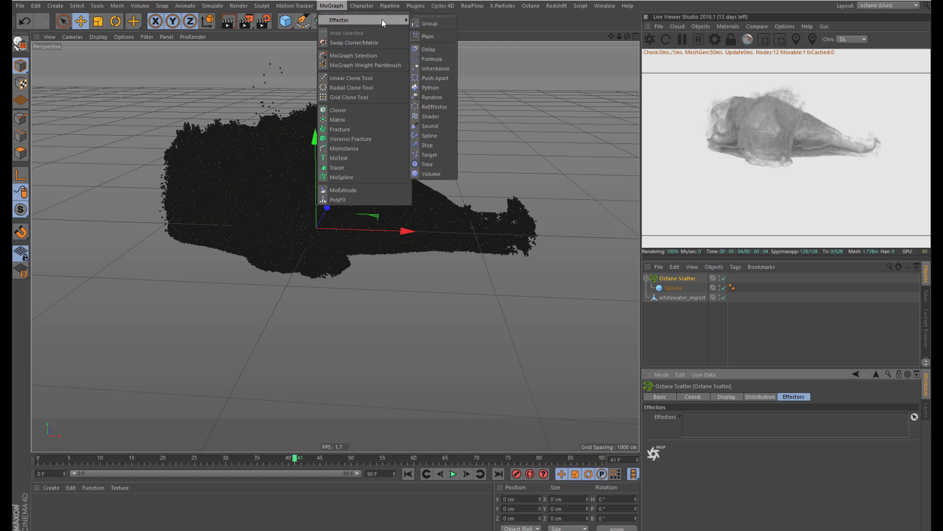
pyautogui.click(444, 97)
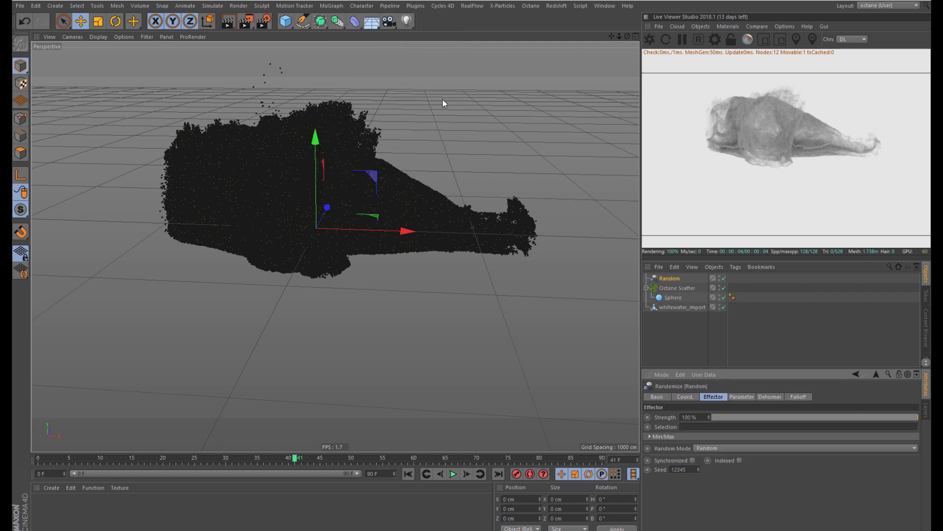
pyautogui.click(677, 288)
pyautogui.moveTo(673, 278); pyautogui.dragTo(726, 428)
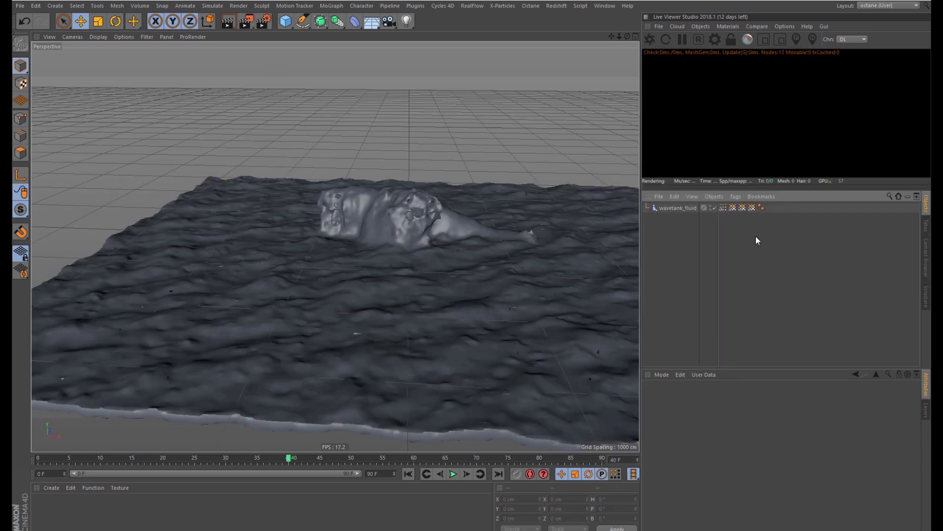
pyautogui.click(753, 207)
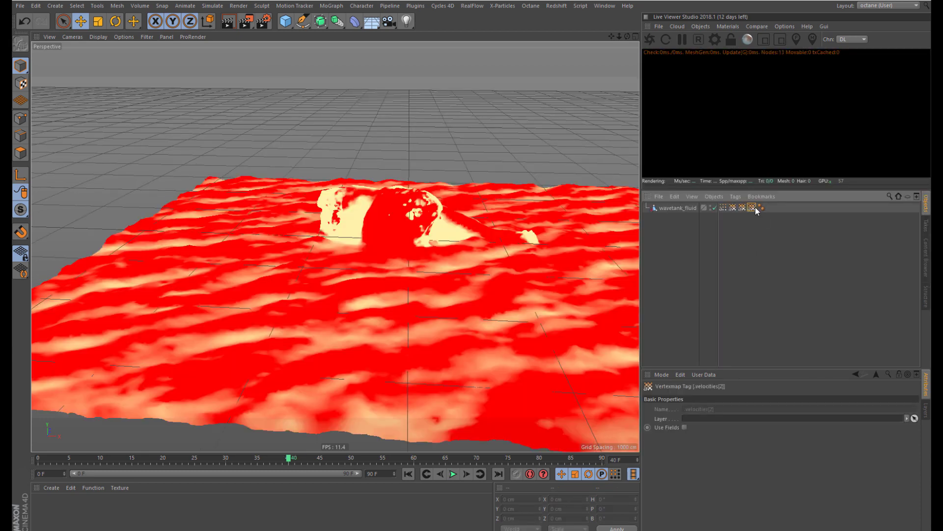
pyautogui.click(743, 209)
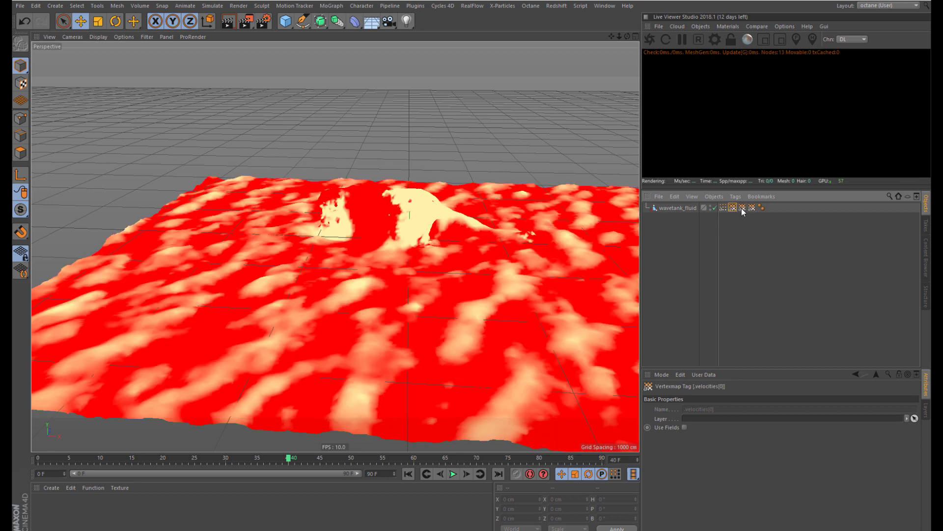
pyautogui.click(752, 208)
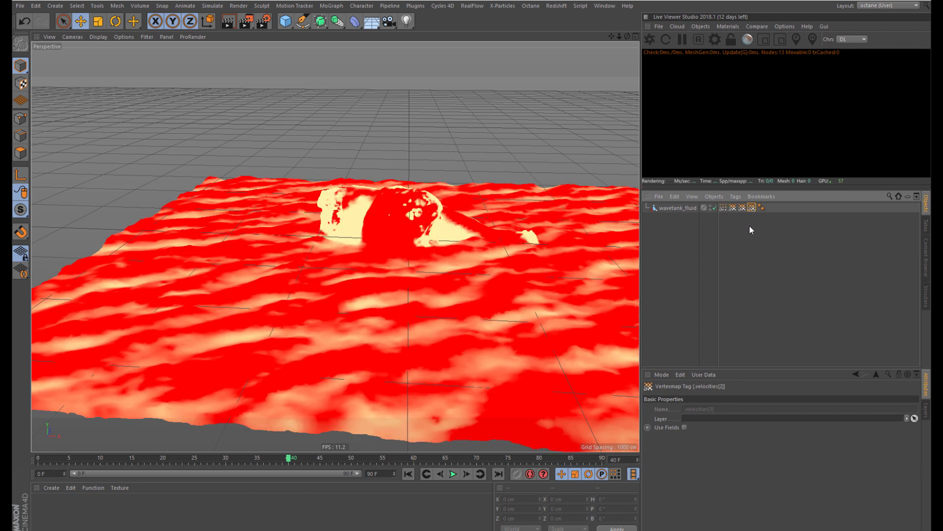
pyautogui.click(743, 228)
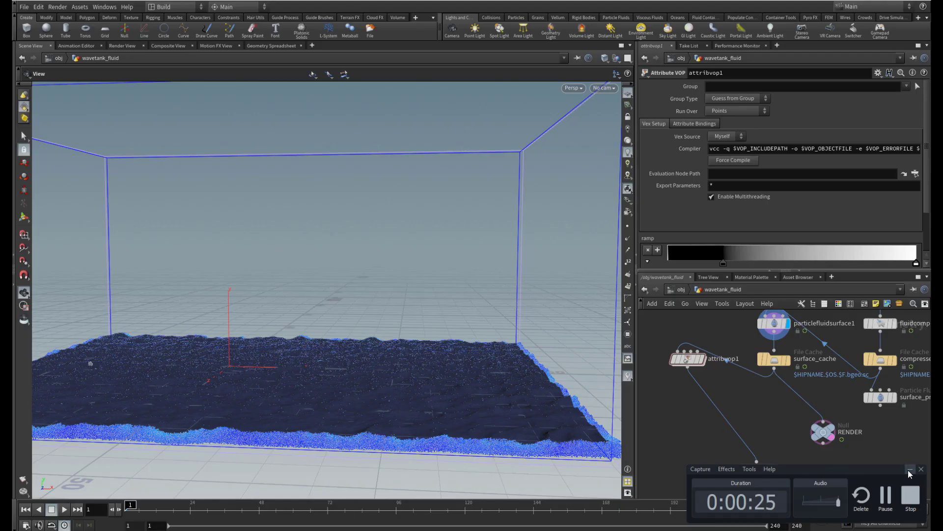
# Select attribvop1 and add an Attribute VOP from the Tab search, deleting the stray placement
pyautogui.click(909, 469)
pyautogui.scroll(3, 766, 368)
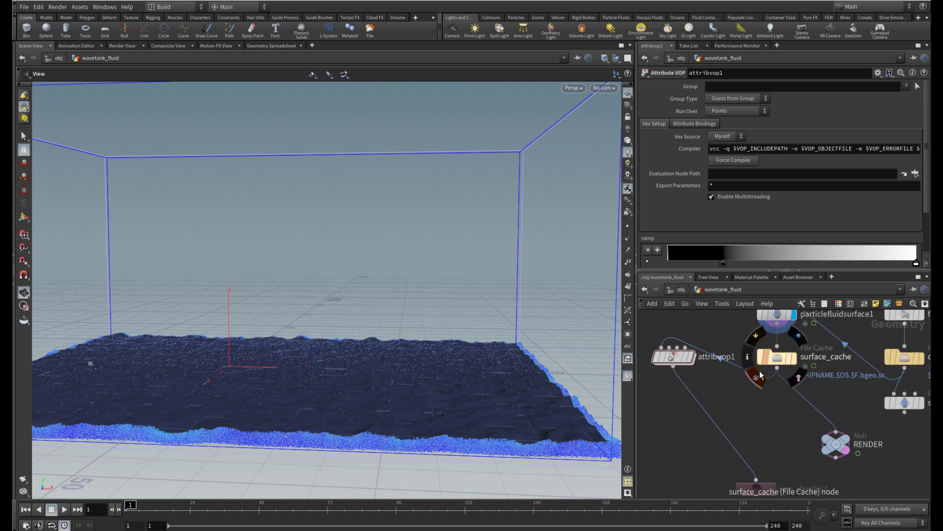
pyautogui.scroll(-2, 762, 394)
pyautogui.moveTo(760, 445)
pyautogui.mouseDown(button='middle')
pyautogui.moveTo(782, 394)
pyautogui.moveTo(780, 408)
pyautogui.mouseUp(button='middle')
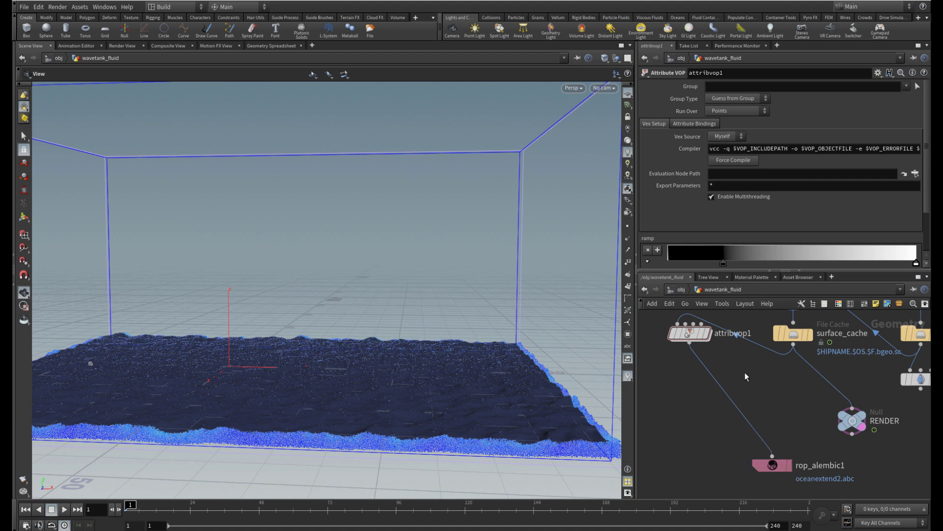
pyautogui.click(690, 334)
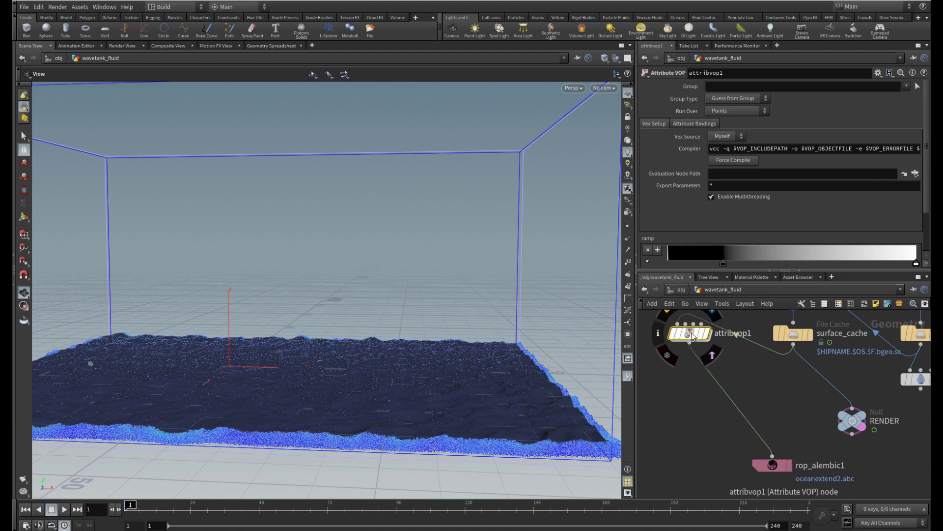
pyautogui.press('Tab')
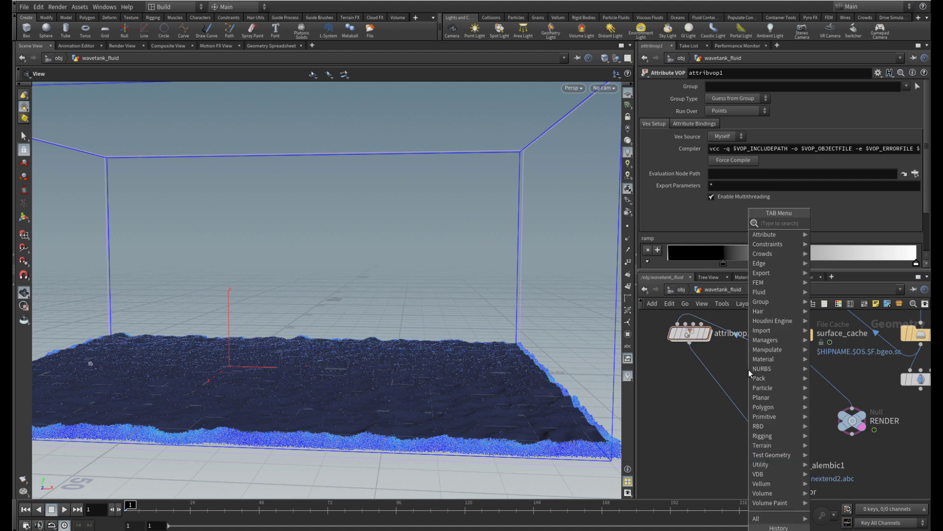
pyautogui.write('attribute')
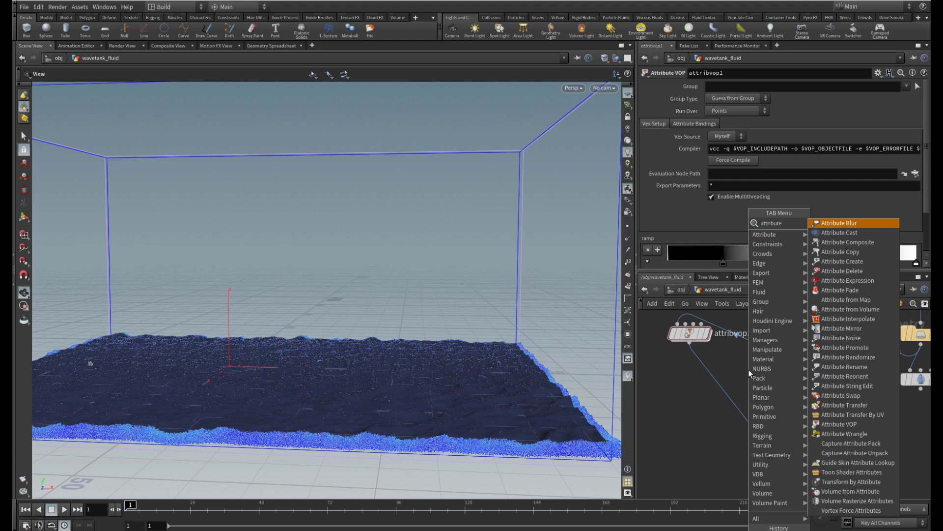
pyautogui.write(' del')
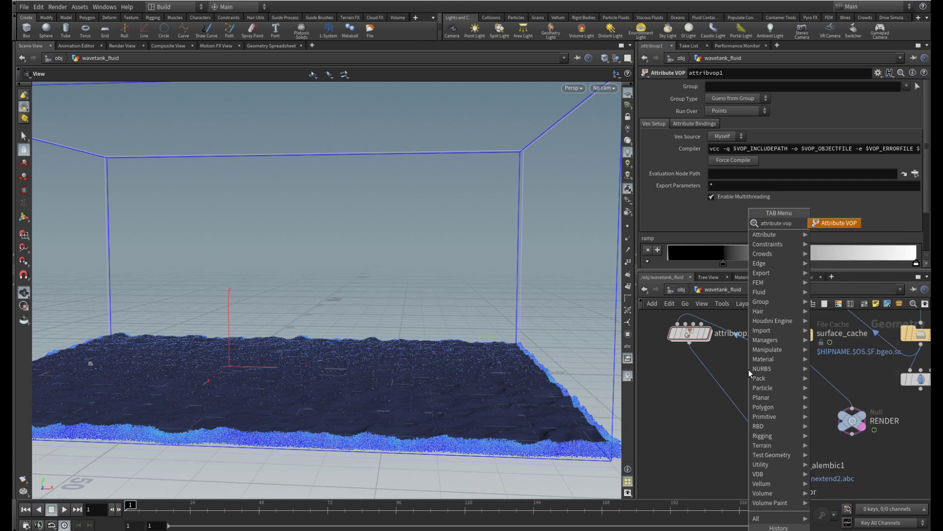
pyautogui.press('Return')
pyautogui.click(749, 369)
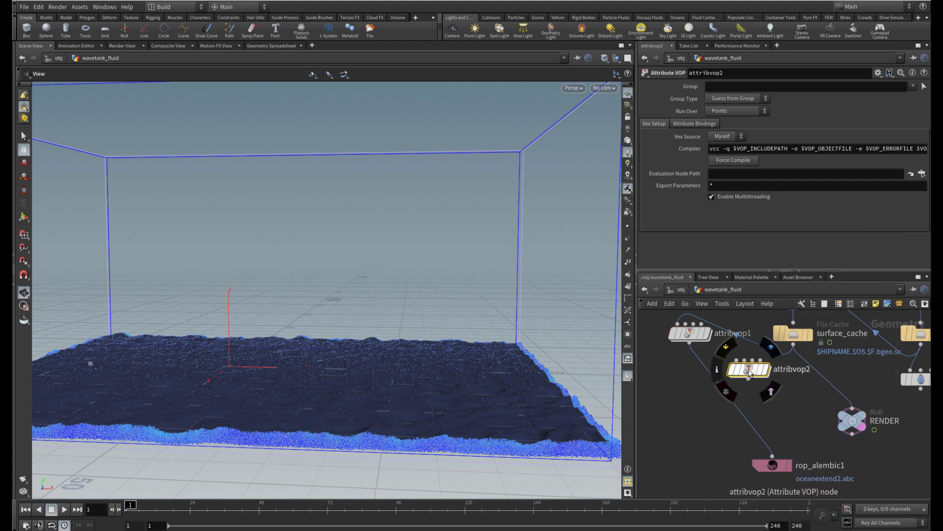
pyautogui.press('Delete')
# Dive into attribvop1 and move geometryvopglobal1 and vectofloat1 into a tidy row
pyautogui.doubleClick(689, 333)
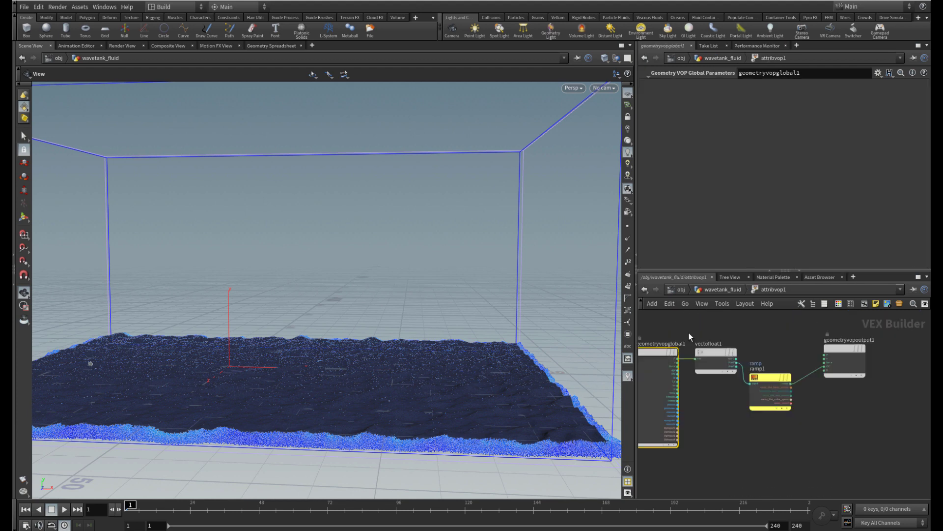
pyautogui.scroll(2, 724, 421)
pyautogui.scroll(3, 733, 406)
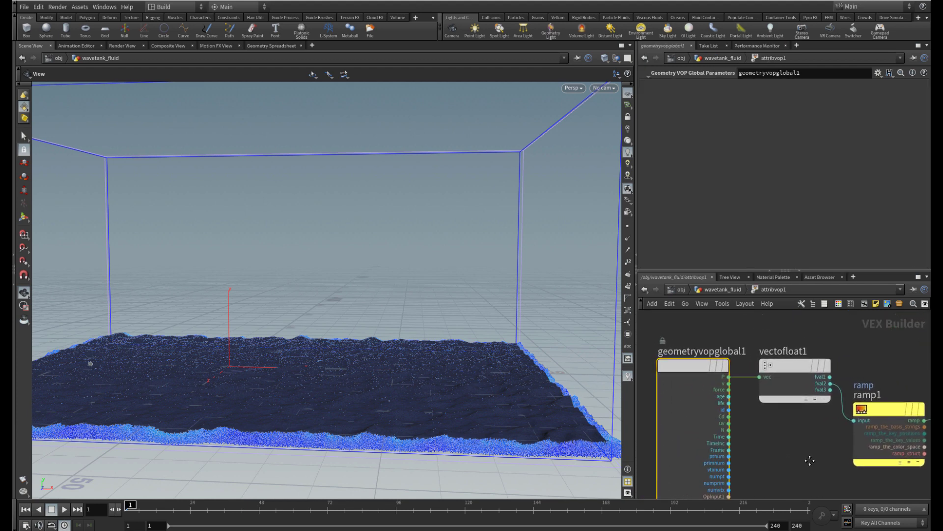
pyautogui.moveTo(696, 368)
pyautogui.mouseDown()
pyautogui.moveTo(671, 363)
pyautogui.moveTo(673, 341)
pyautogui.mouseUp()
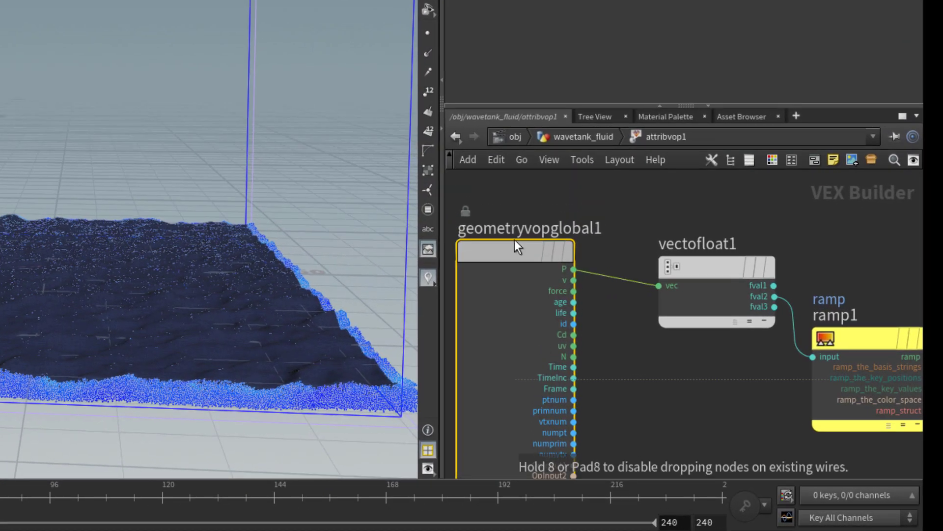
pyautogui.moveTo(511, 221); pyautogui.dragTo(500, 225)
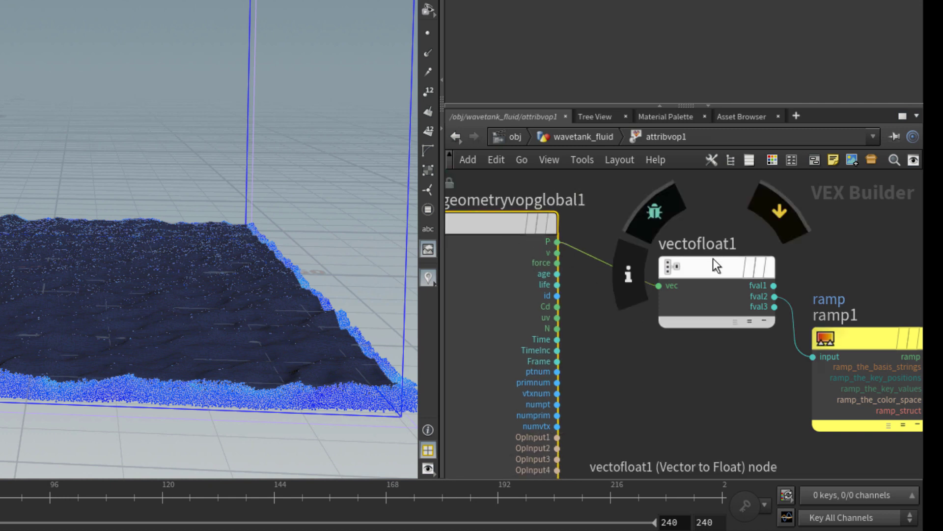
pyautogui.moveTo(712, 259); pyautogui.dragTo(678, 259)
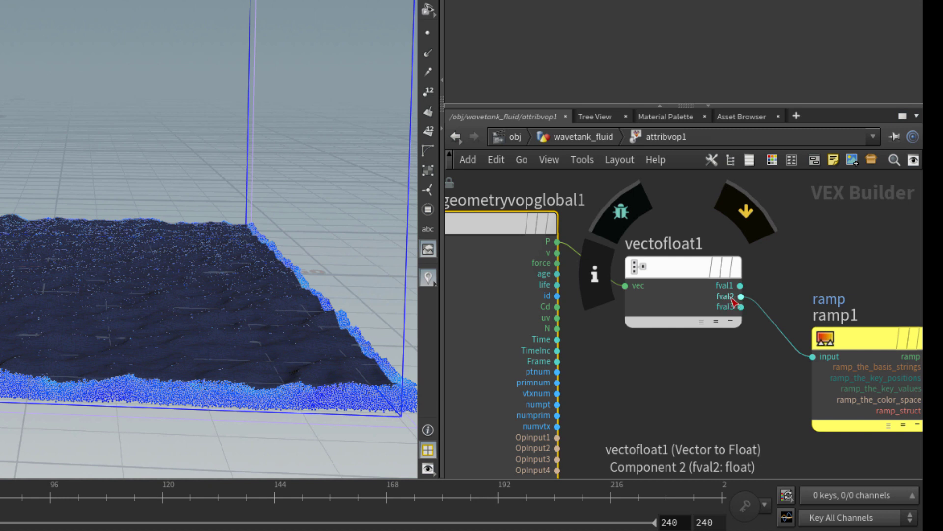
pyautogui.moveTo(687, 263); pyautogui.dragTo(676, 239)
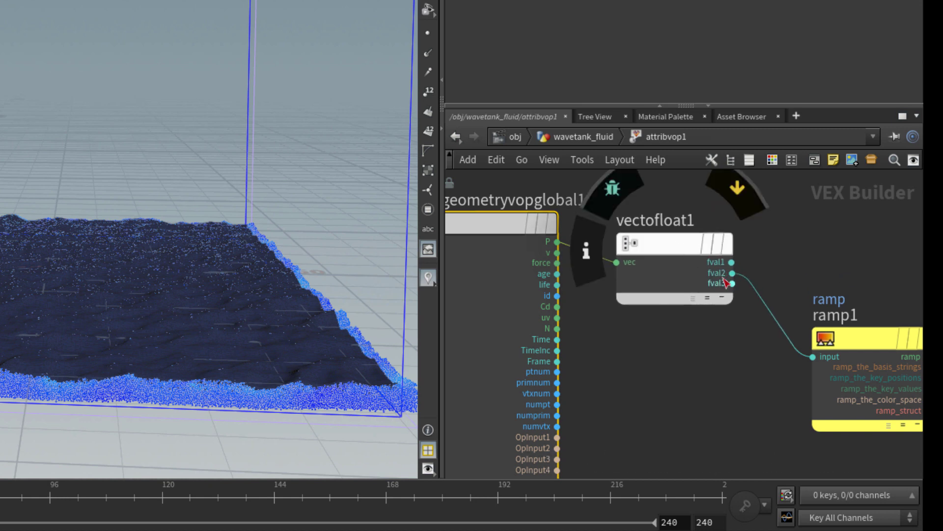
# Align ramp1 beside vectofloat1, inspect its RGB ramp parameters, and pan to the output node
pyautogui.moveTo(862, 335); pyautogui.dragTo(845, 310)
pyautogui.moveTo(719, 378); pyautogui.dragTo(544, 371, button='middle')
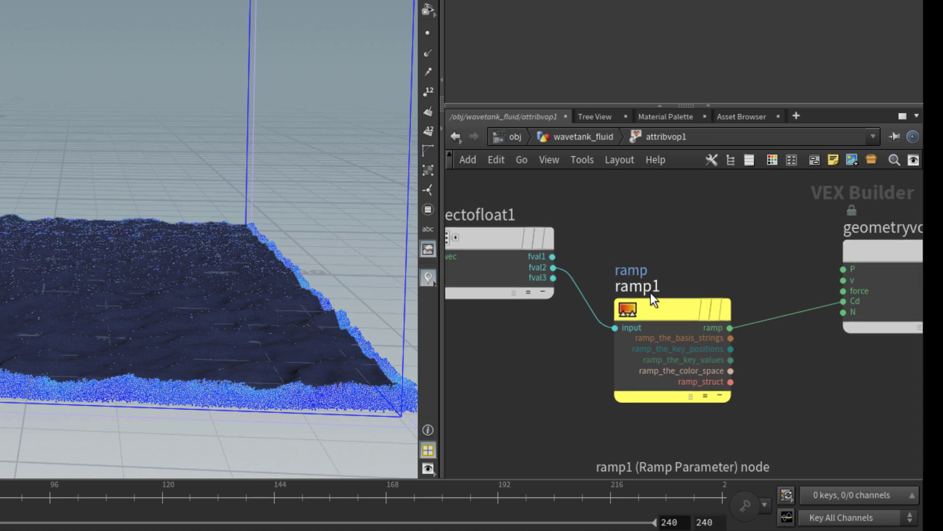
pyautogui.moveTo(664, 310); pyautogui.dragTo(680, 308)
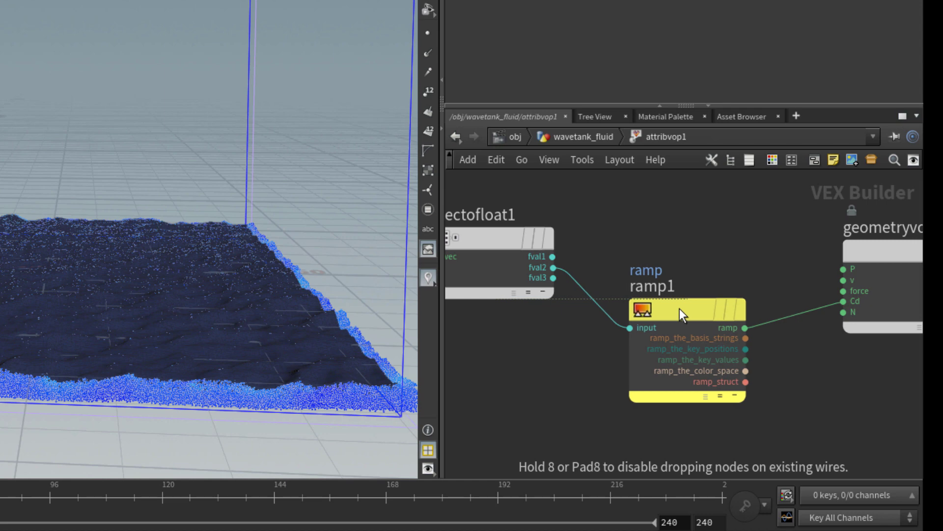
pyautogui.click(674, 314)
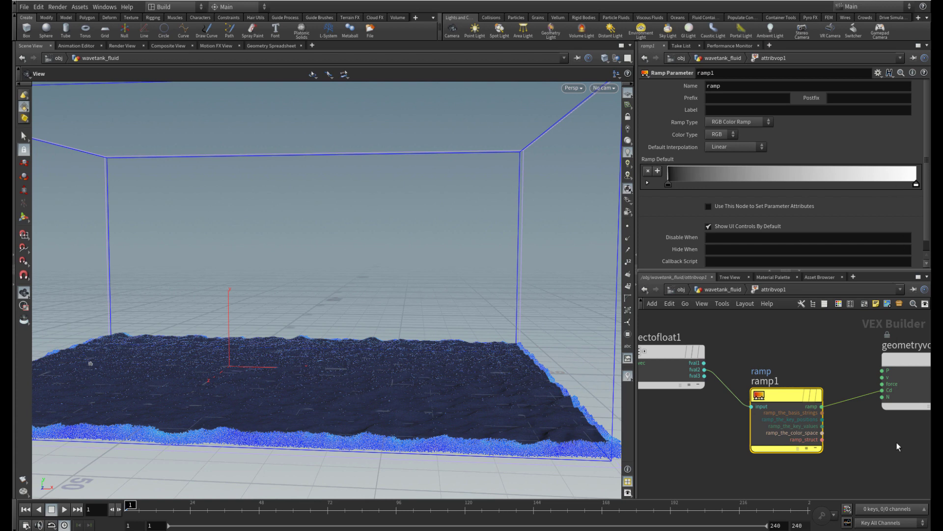
pyautogui.moveTo(867, 447); pyautogui.dragTo(772, 442, button='middle')
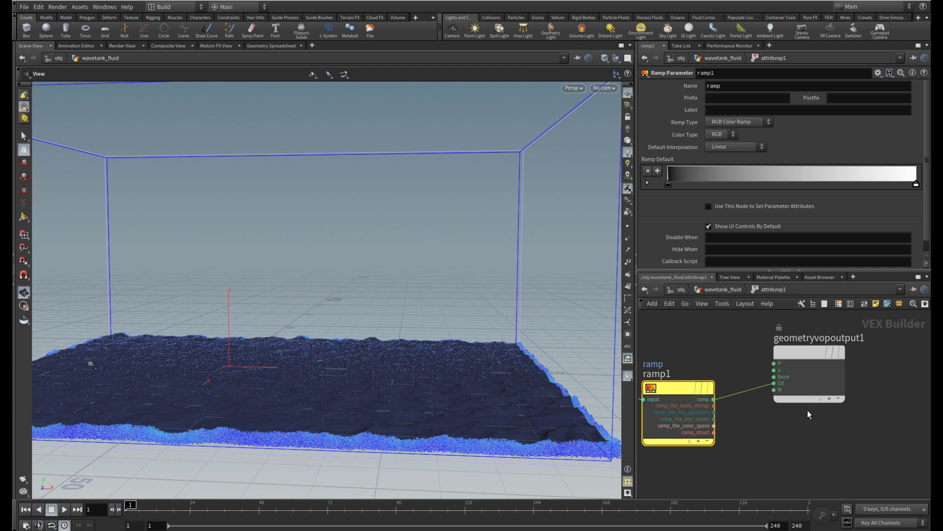
# Return to wavetank_fluid, make attribvop1 the displayed node, and clear the selection
pyautogui.click(729, 293)
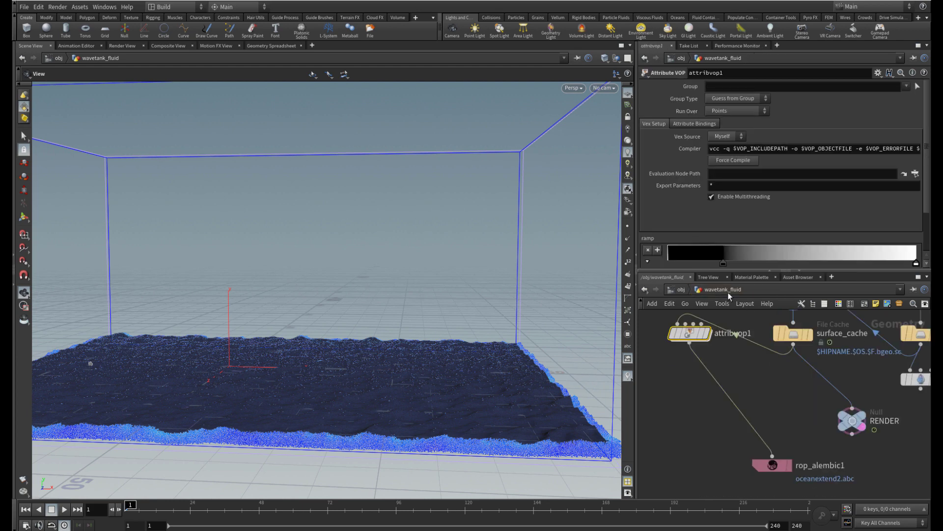
pyautogui.click(707, 336)
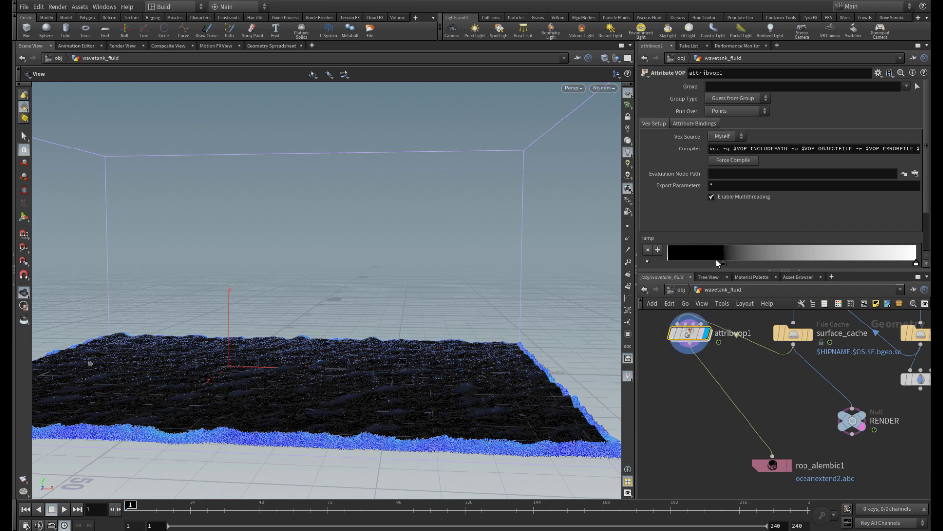
pyautogui.scroll(-3, 922, 192)
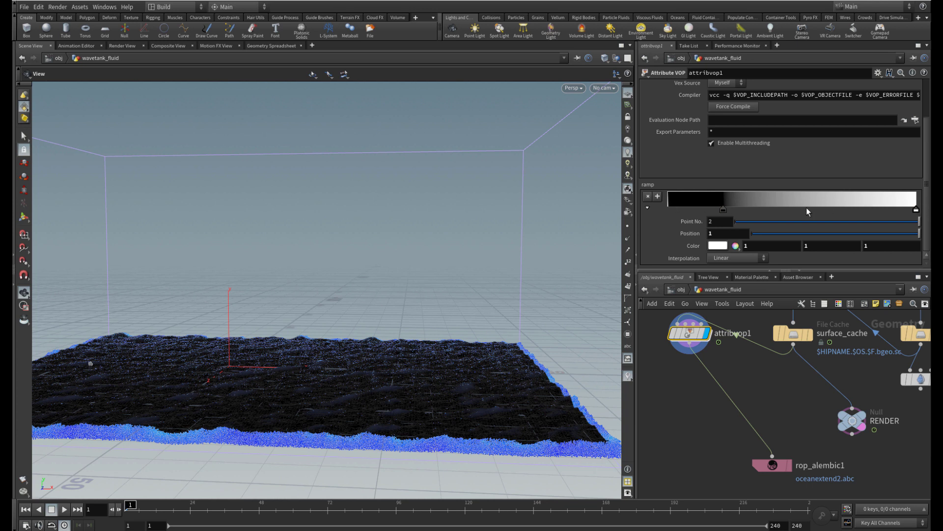
pyautogui.click(785, 422)
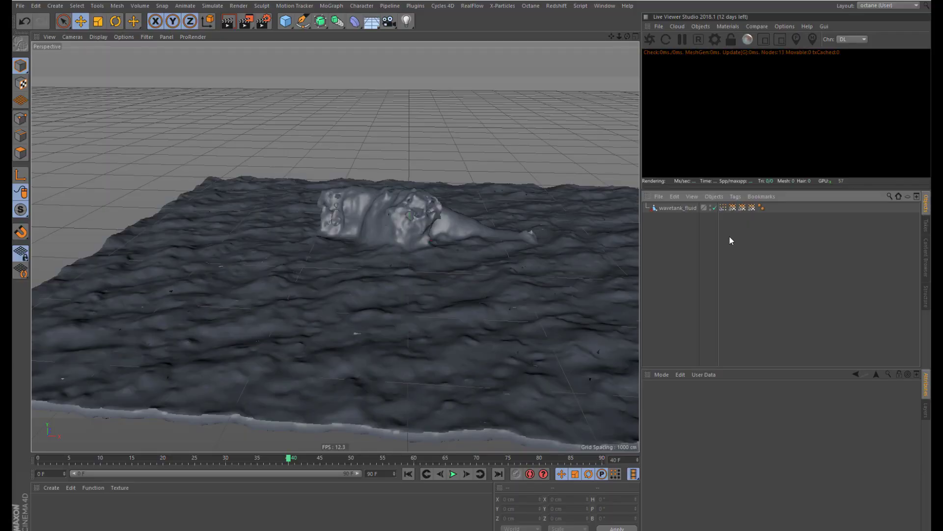
# Show wavetank_fluid's vertex colours through its Vertex Color tag, then pan the node network
pyautogui.click(724, 209)
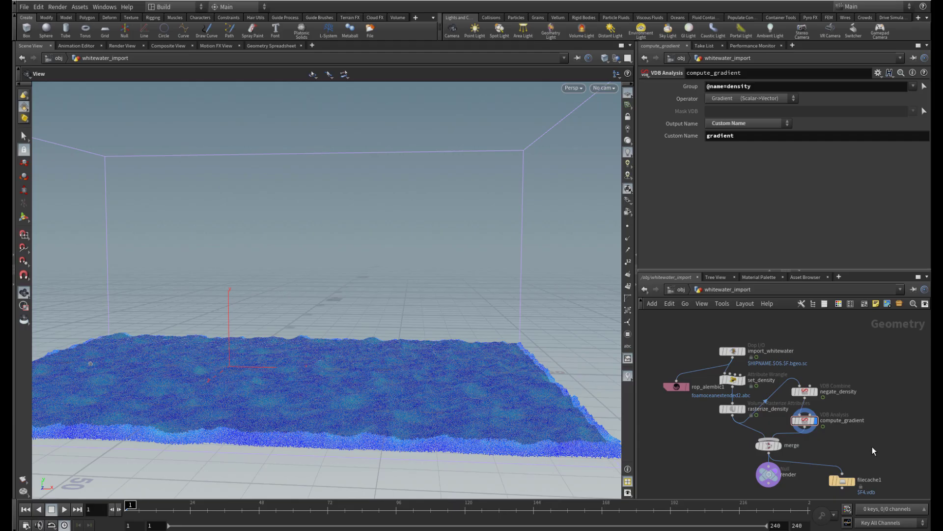
pyautogui.moveTo(872, 446); pyautogui.dragTo(824, 416, button='middle')
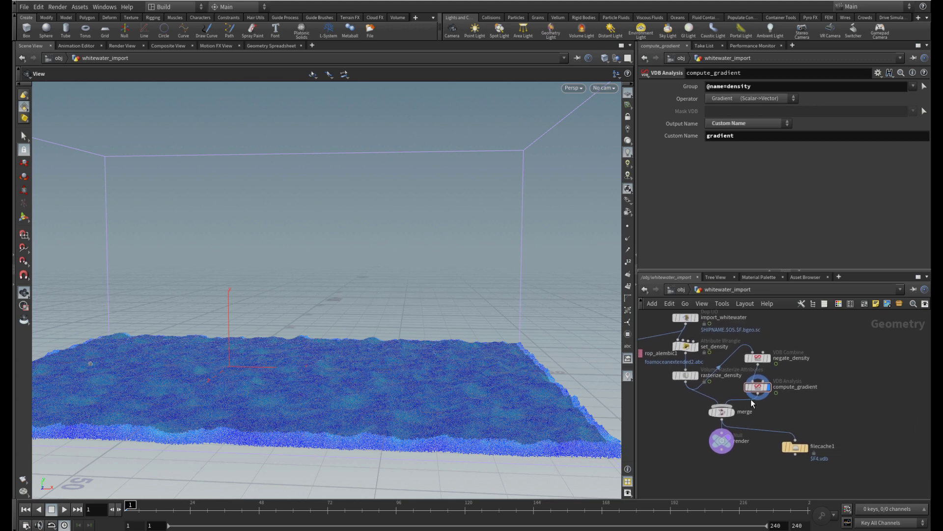
pyautogui.moveTo(757, 386)
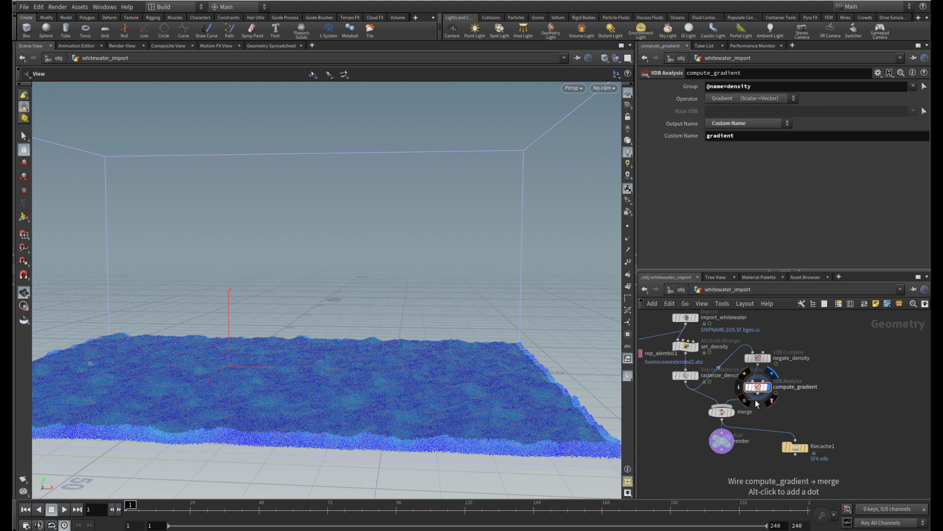
pyautogui.scroll(3, 771, 412)
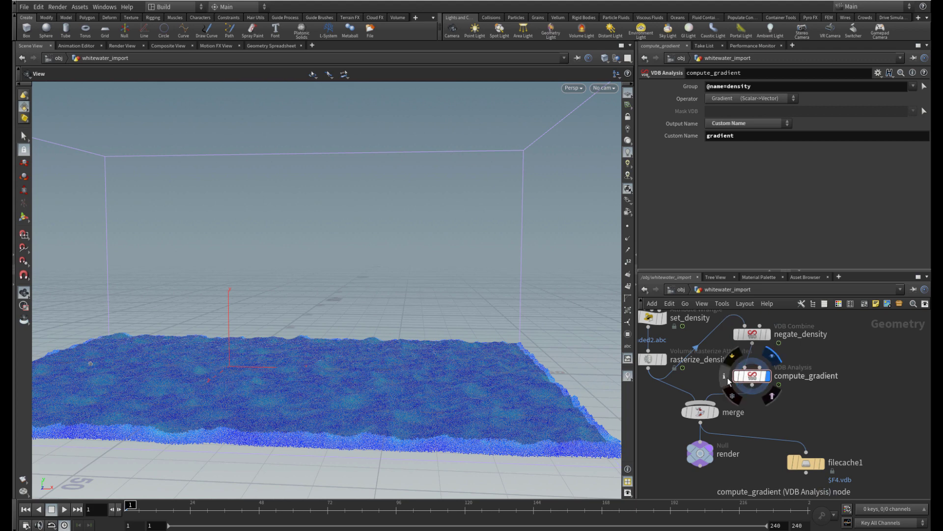
# Check compute_gradient's node info, then add a Convert VDB node set to output VDB
pyautogui.click(726, 377)
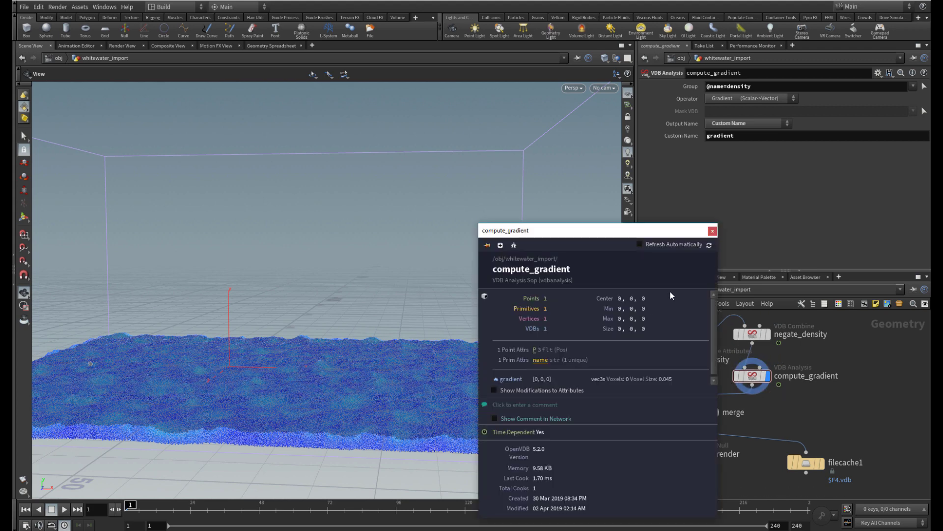
pyautogui.click(712, 232)
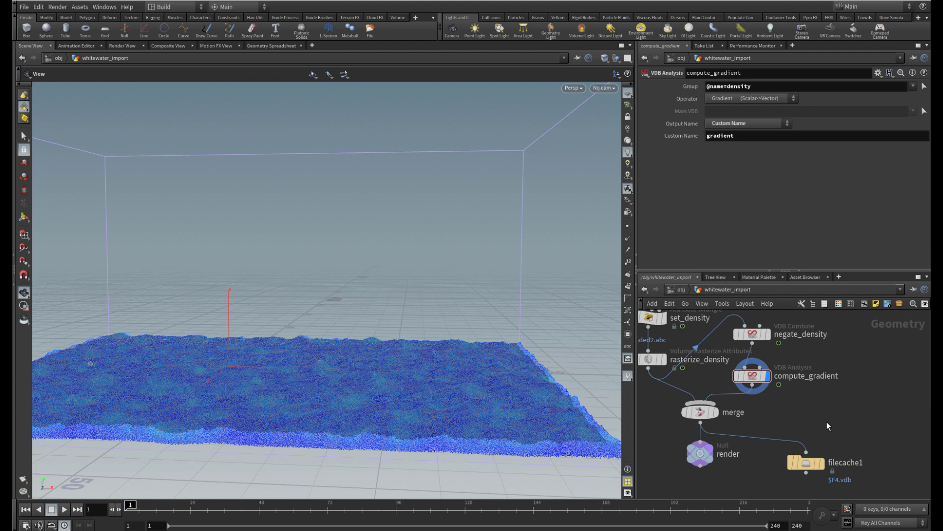
pyautogui.moveTo(831, 424); pyautogui.dragTo(807, 398, button='middle')
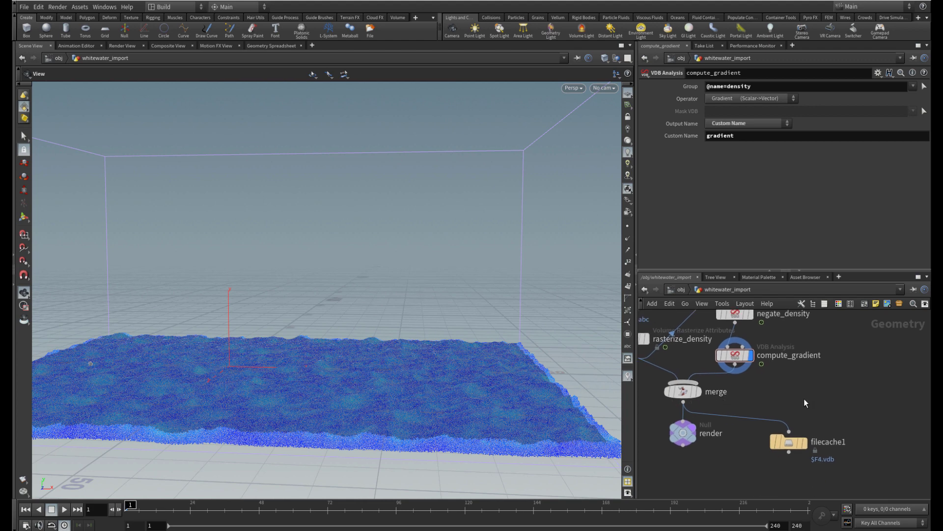
pyautogui.press('Tab')
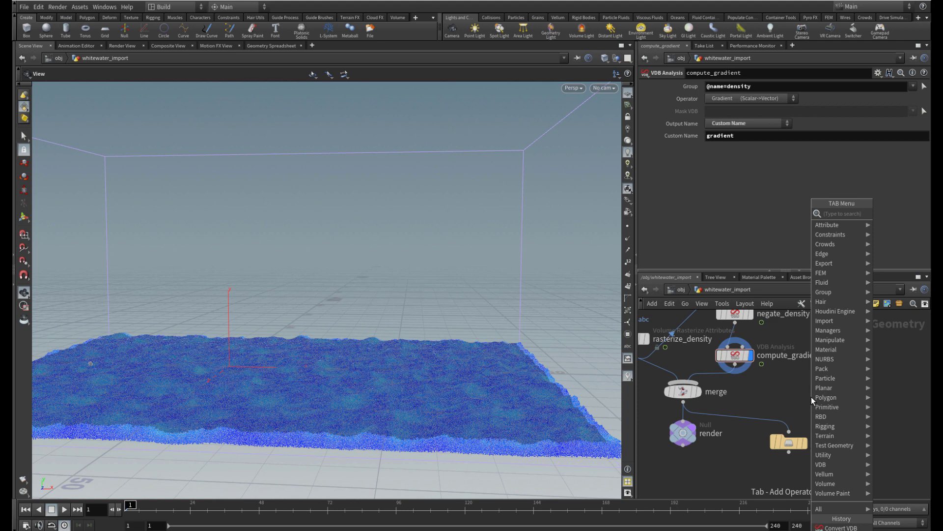
pyautogui.write('convert')
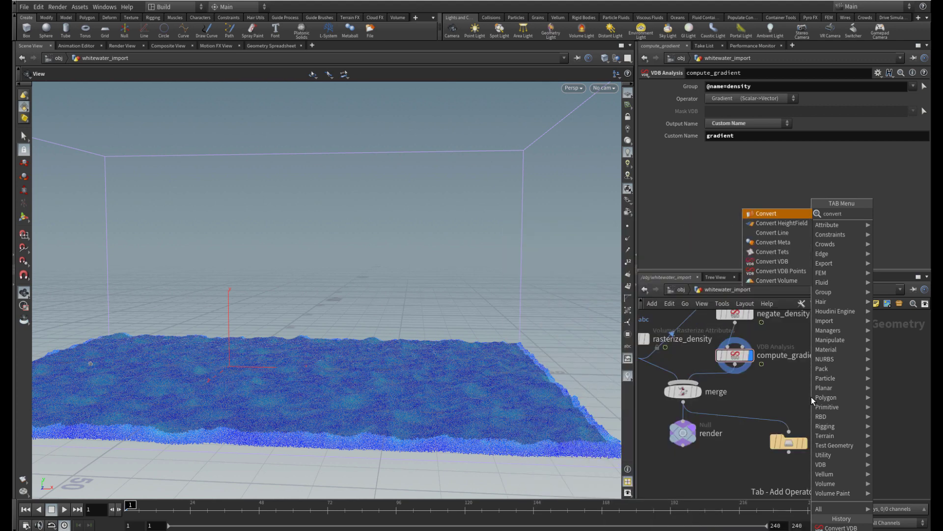
pyautogui.write('vdb')
pyautogui.press('Return')
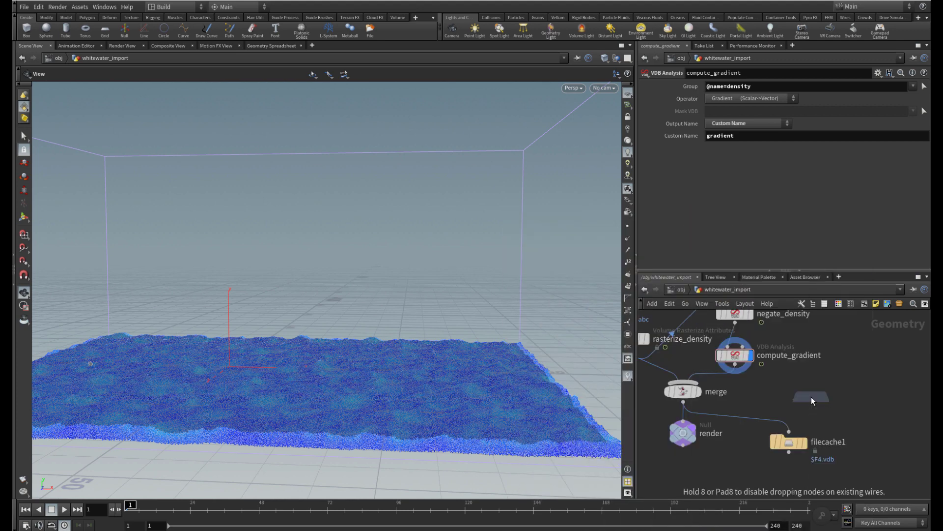
pyautogui.click(825, 391)
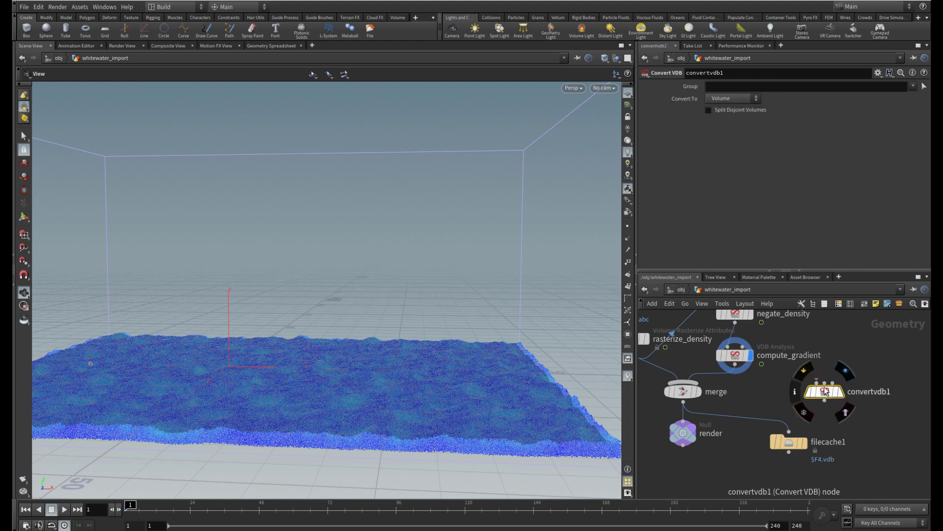
pyautogui.click(757, 99)
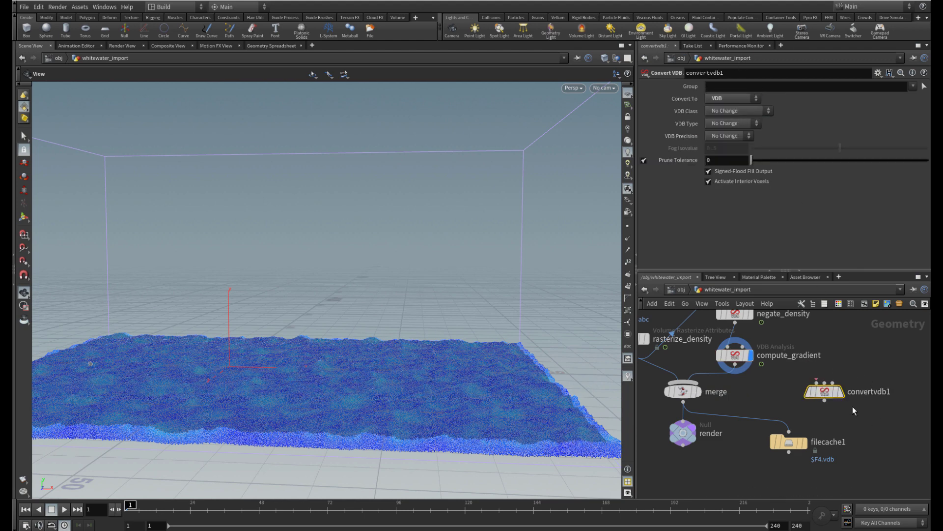
# Move filecache1 beside the render null and add a new File Cache node
pyautogui.click(792, 444)
pyautogui.moveTo(793, 444); pyautogui.dragTo(739, 444)
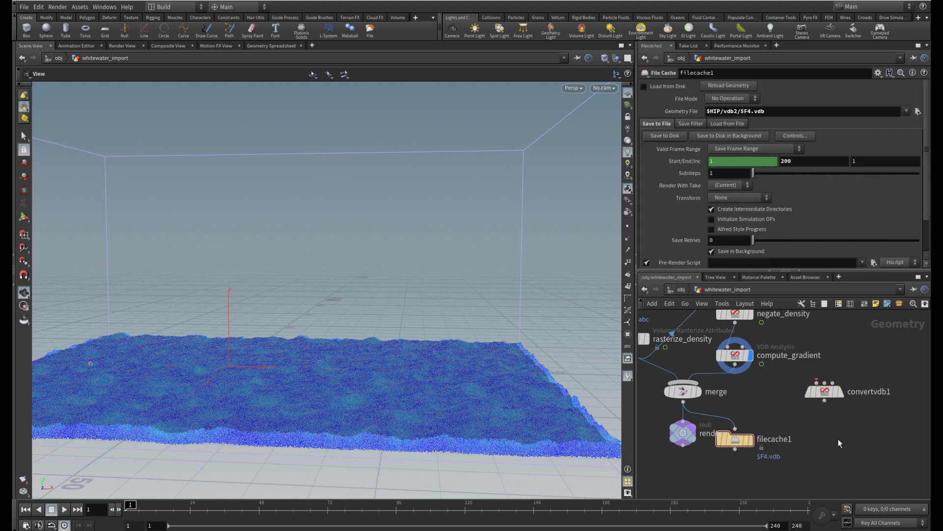
pyautogui.press('Tab')
pyautogui.write('file')
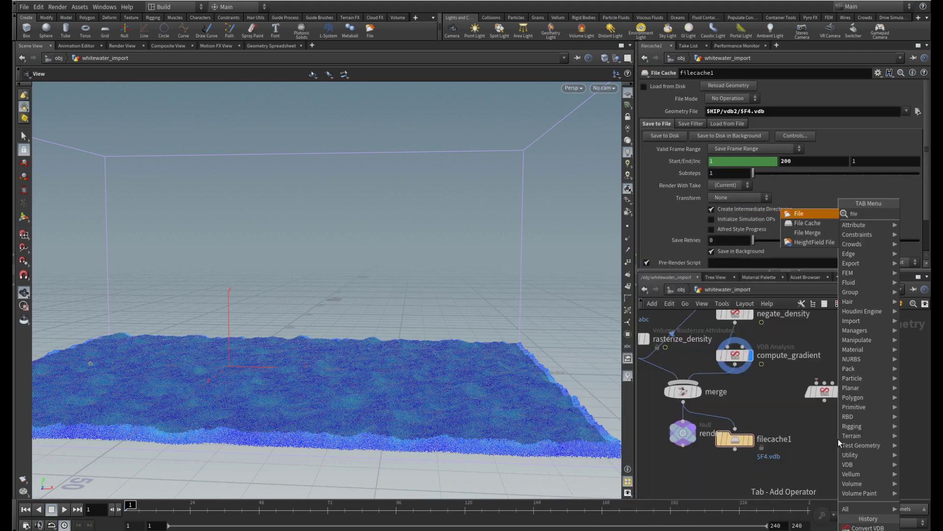
pyautogui.press('Return')
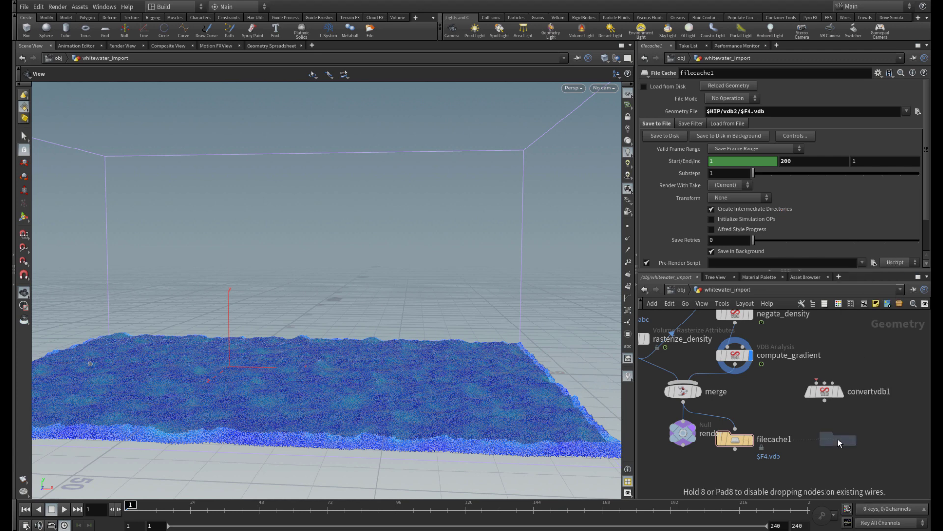
pyautogui.click(839, 439)
# Delete the extra filecache2 and convertvdb1 nodes in Houdini
pyautogui.press('Delete')
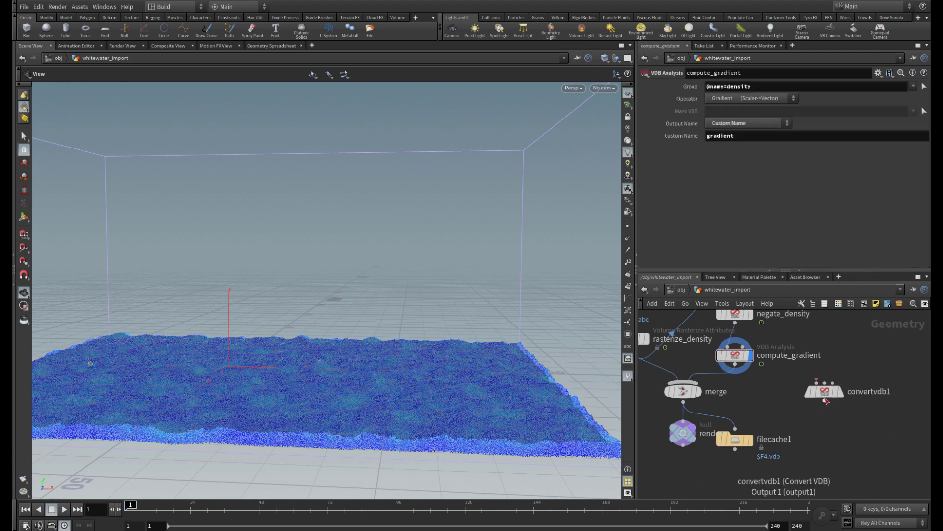
pyautogui.click(824, 391)
pyautogui.press('Delete')
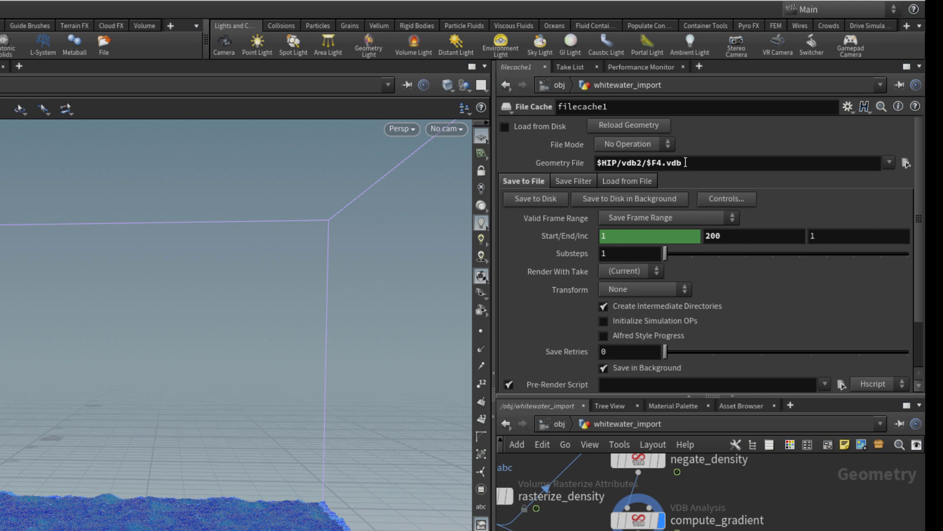
# Check that filecache1's output path stays $HIP/vdb2/$F4.vdb, leaving it unchanged
pyautogui.click(679, 162)
pyautogui.hotkey('shift', 'Left')
pyautogui.hotkey('shift', 'Left')
pyautogui.hotkey('shift', 'Left')
pyautogui.hotkey('shift', 'Left')
pyautogui.hotkey('shift', 'Left')
pyautogui.hotkey('shift', 'Left')
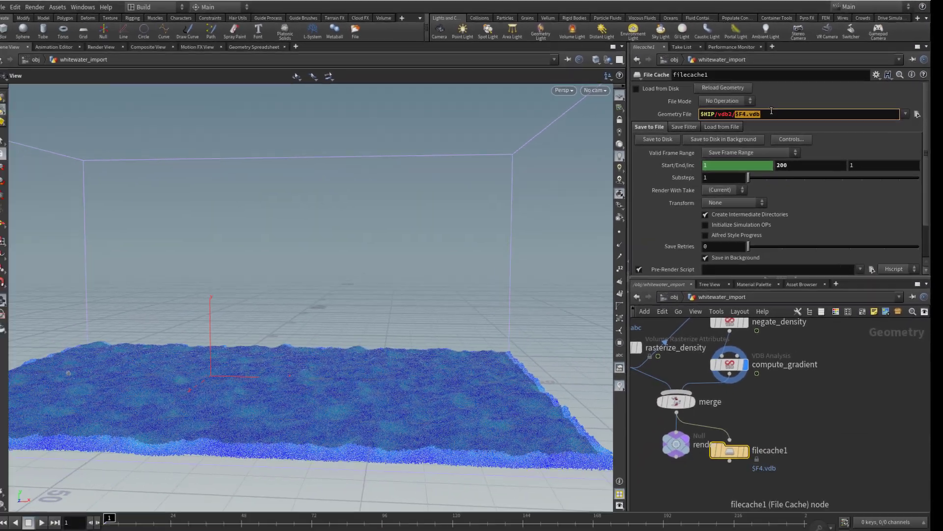
pyautogui.press('Return')
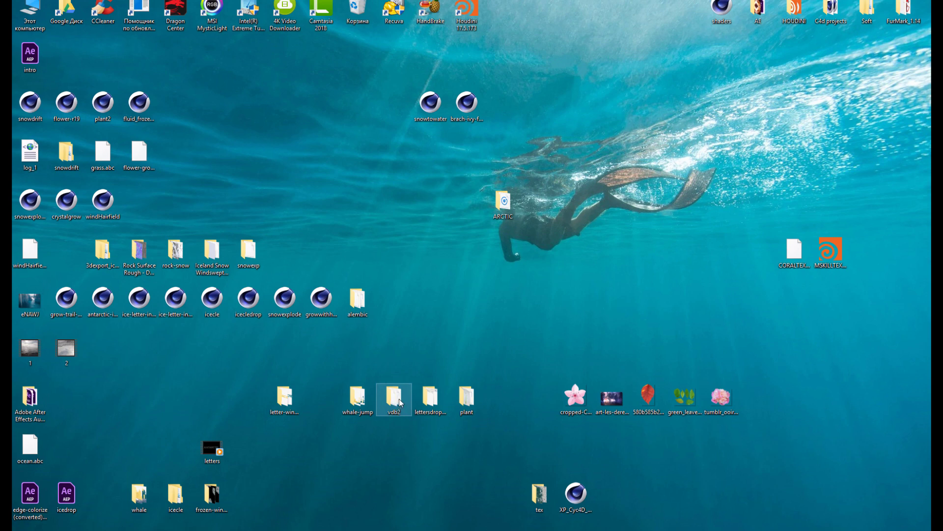
# Open the desktop vdb2 folder to view the exported VDB frames
pyautogui.doubleClick(399, 402)
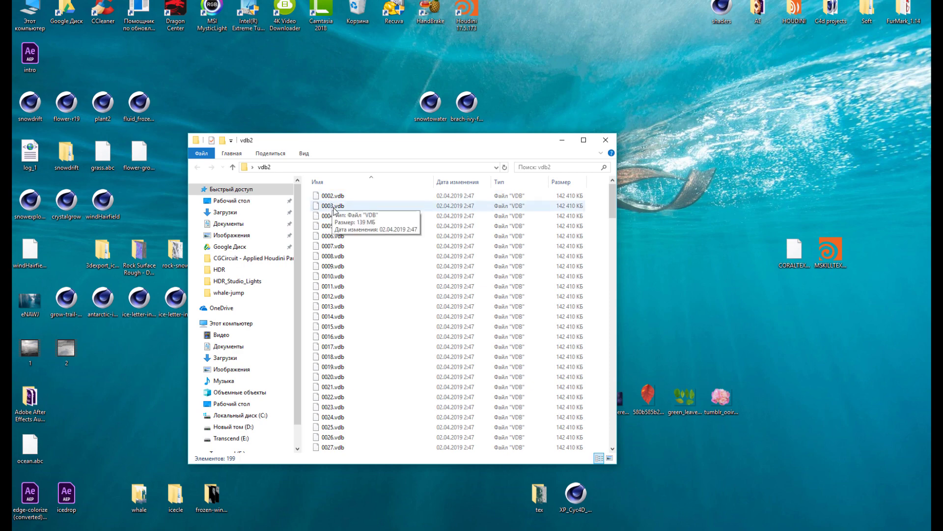
pyautogui.scroll(-3, 339, 236)
pyautogui.scroll(-15, 340, 255)
pyautogui.scroll(-20, 335, 258)
pyautogui.scroll(-20, 332, 266)
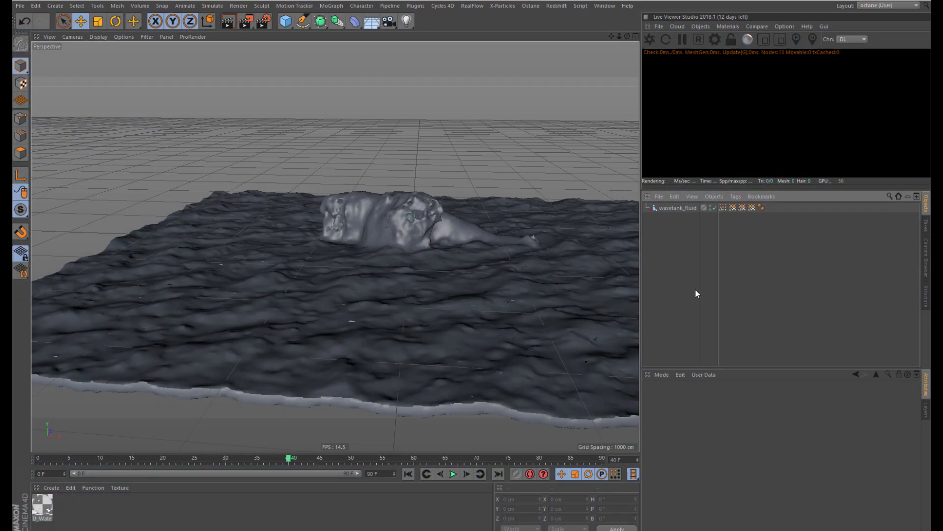
# Add an Octane Vdb Volume object from the Live Viewer Objects menu
pyautogui.click(710, 28)
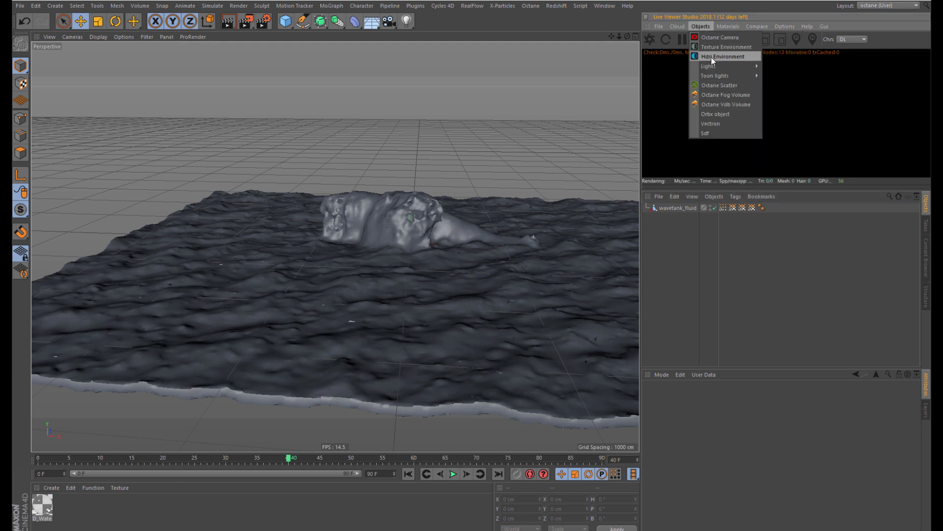
pyautogui.click(742, 106)
pyautogui.click(792, 338)
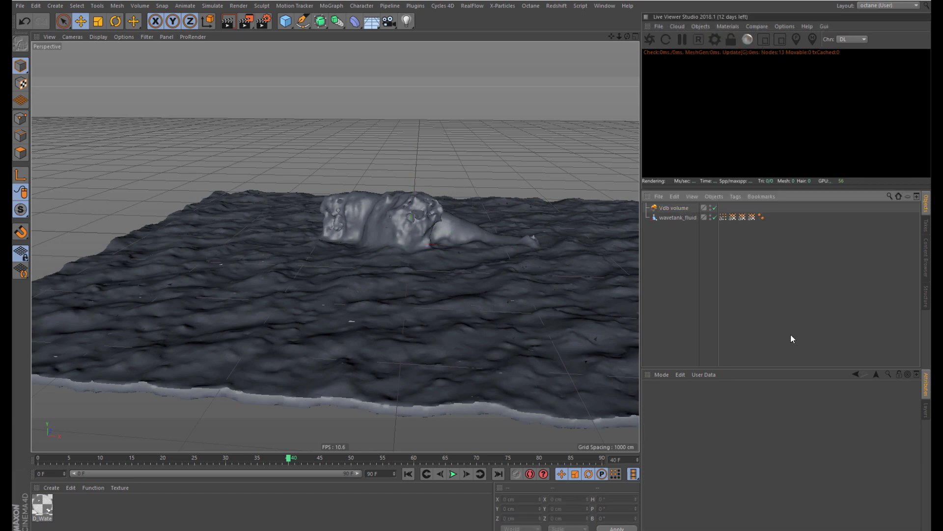
pyautogui.hotkey('ctrl', 'z')
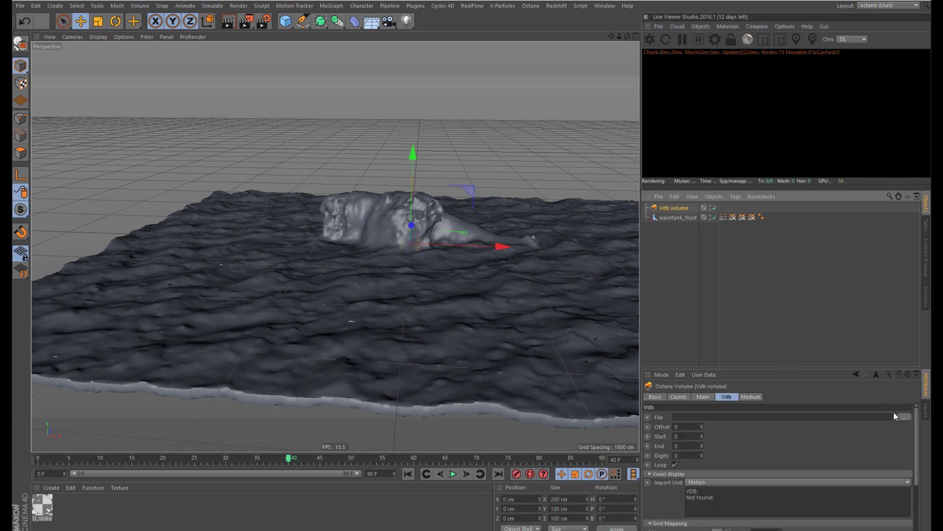
# Load Desktop > vdb2 > 0002.vdb as the volume's file
pyautogui.click(906, 417)
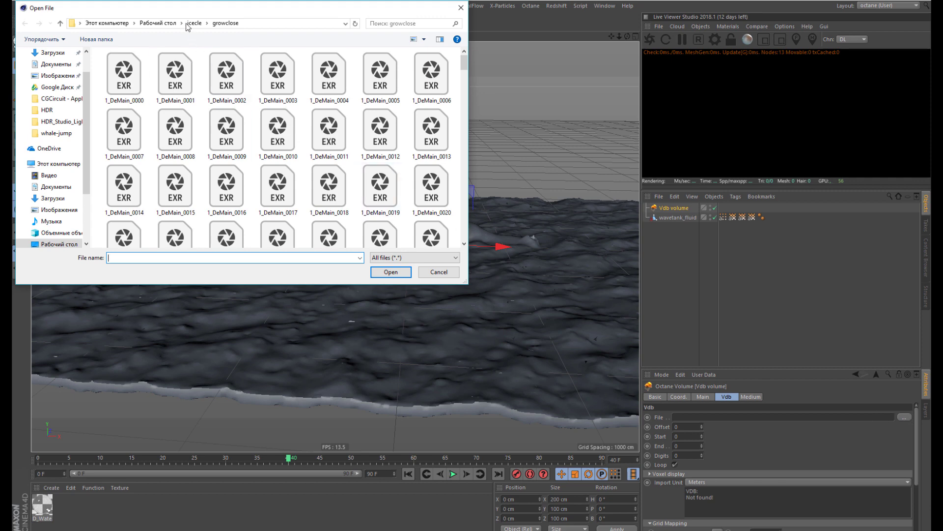
pyautogui.click(158, 23)
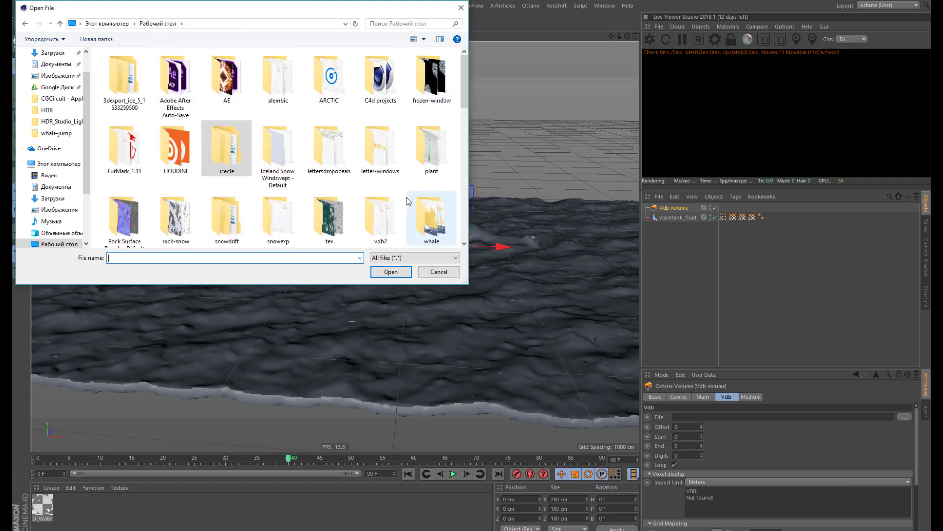
pyautogui.doubleClick(381, 218)
pyautogui.click(244, 67)
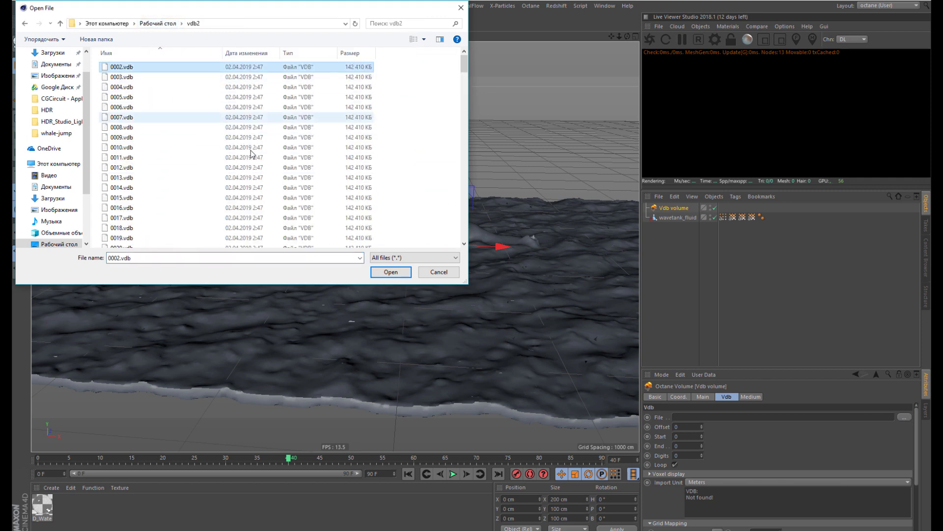
pyautogui.click(390, 272)
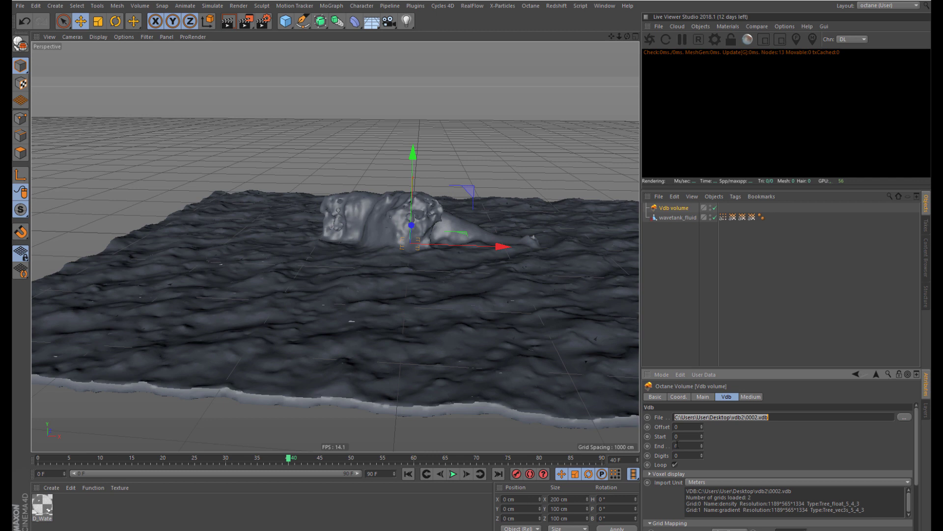
# Check the vdb2 frame numbers and set the volume's start frame to 2
pyautogui.hotkey('alt', 'Tab')
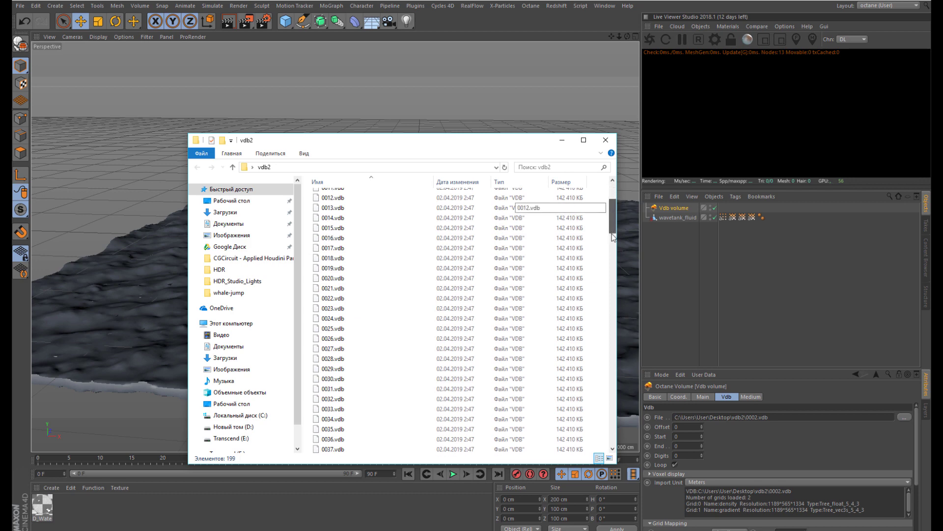
pyautogui.moveTo(614, 201); pyautogui.dragTo(616, 451)
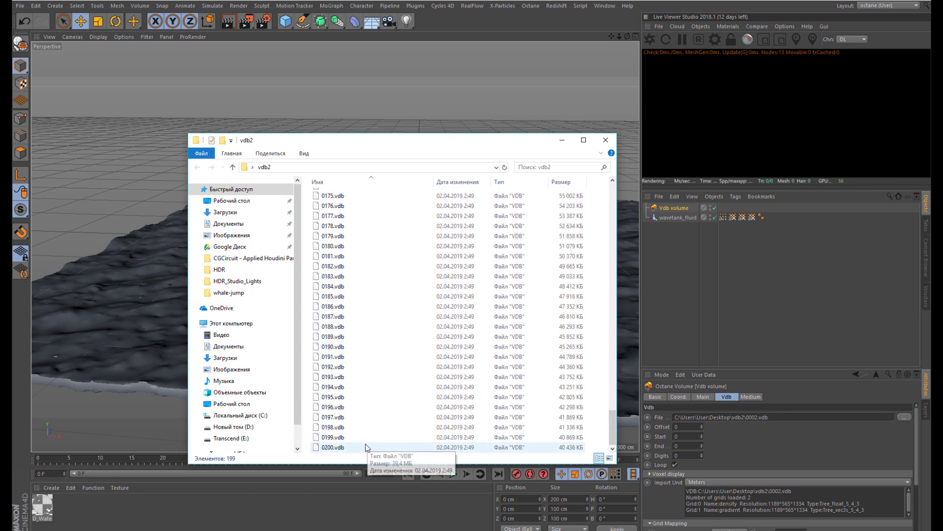
pyautogui.click(562, 140)
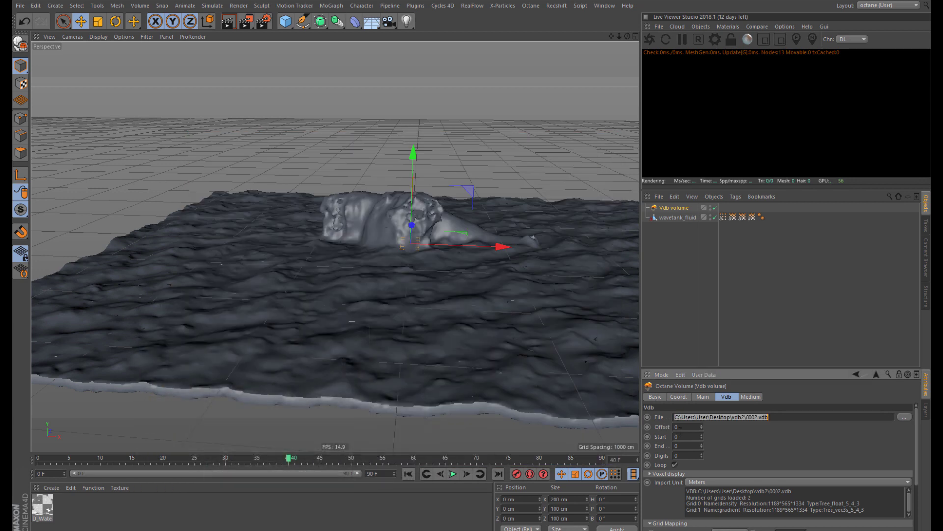
pyautogui.write('2')
pyautogui.press('Return')
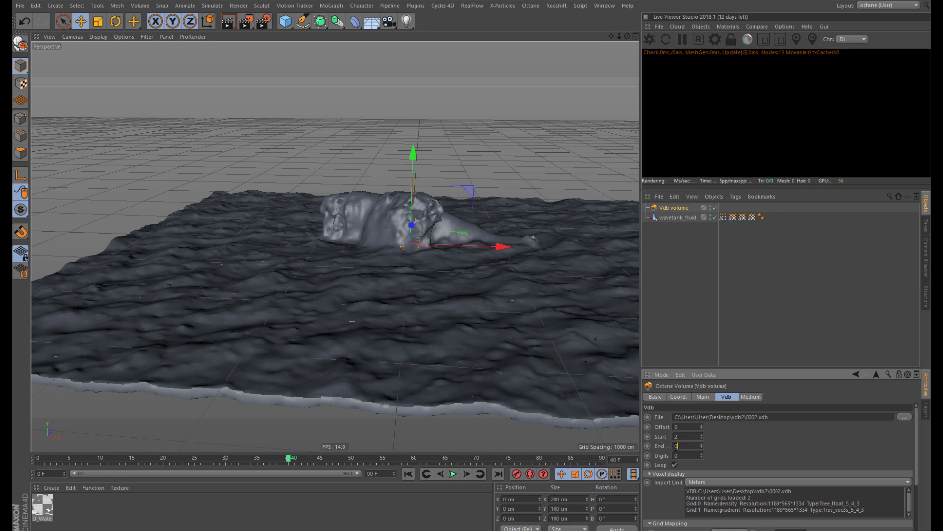
pyautogui.write('2000')
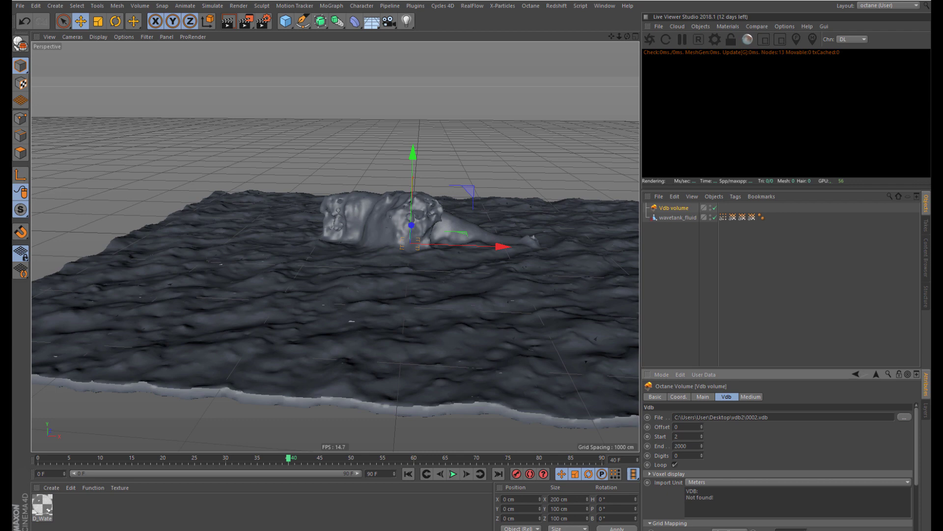
# Set End to 2000, 4-digit numbering and Decimeters as the import unit
pyautogui.hotkey('alt', 'Tab')
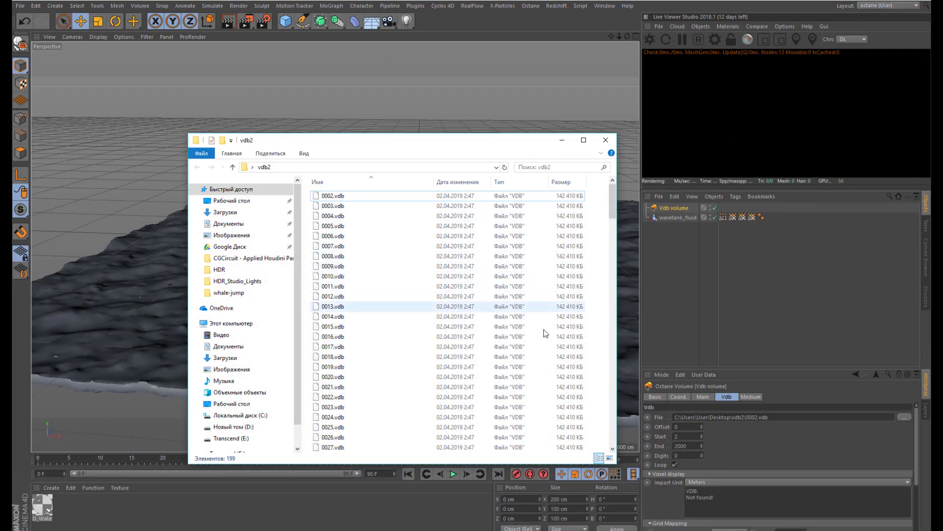
pyautogui.click(723, 461)
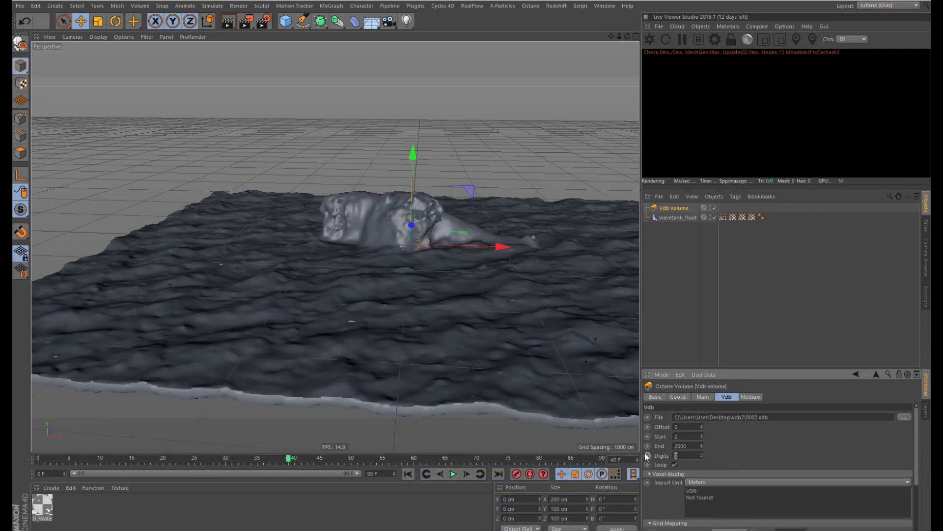
pyautogui.write('4')
pyautogui.press('Return')
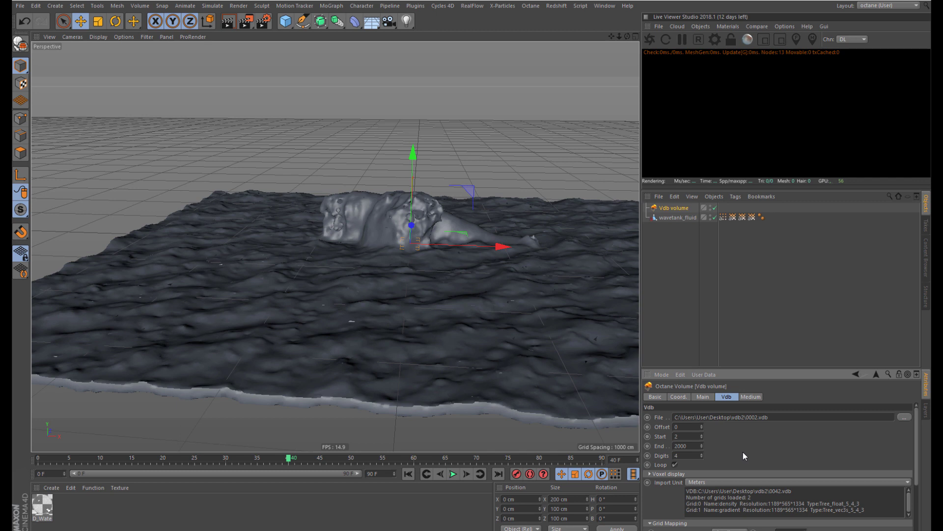
pyautogui.click(908, 482)
pyautogui.click(858, 488)
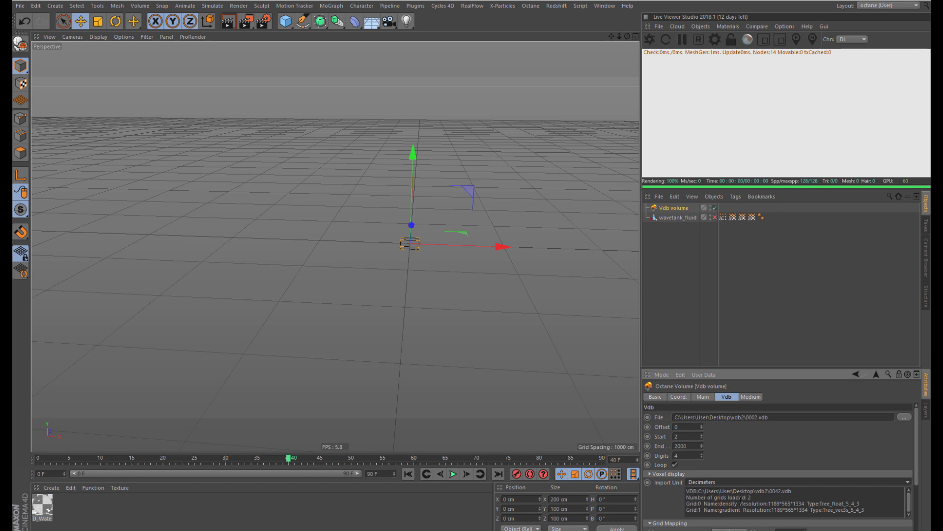
# Start the Octane live render and switch the Vdb volume's import unit to Hectometers
pyautogui.click(649, 40)
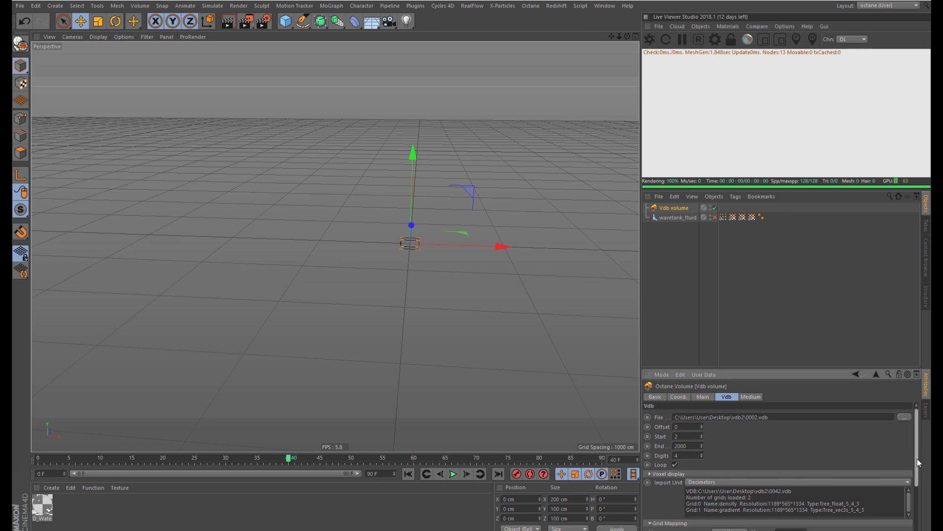
pyautogui.moveTo(919, 455)
pyautogui.mouseDown()
pyautogui.moveTo(918, 490)
pyautogui.moveTo(917, 450)
pyautogui.mouseUp()
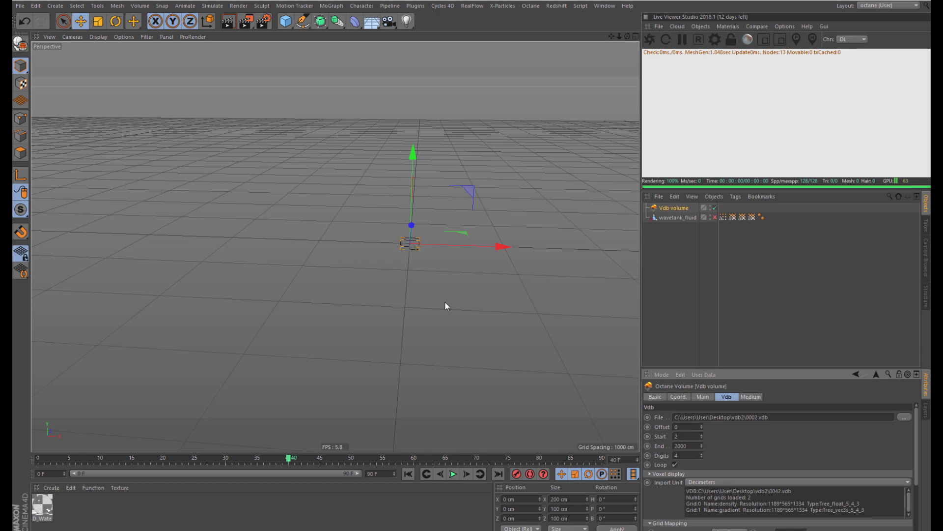
pyautogui.click(807, 481)
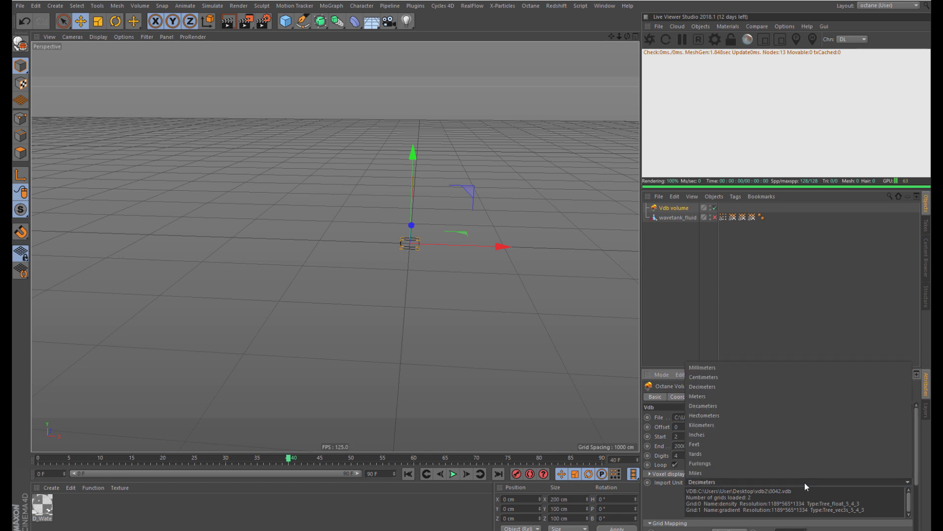
pyautogui.click(730, 417)
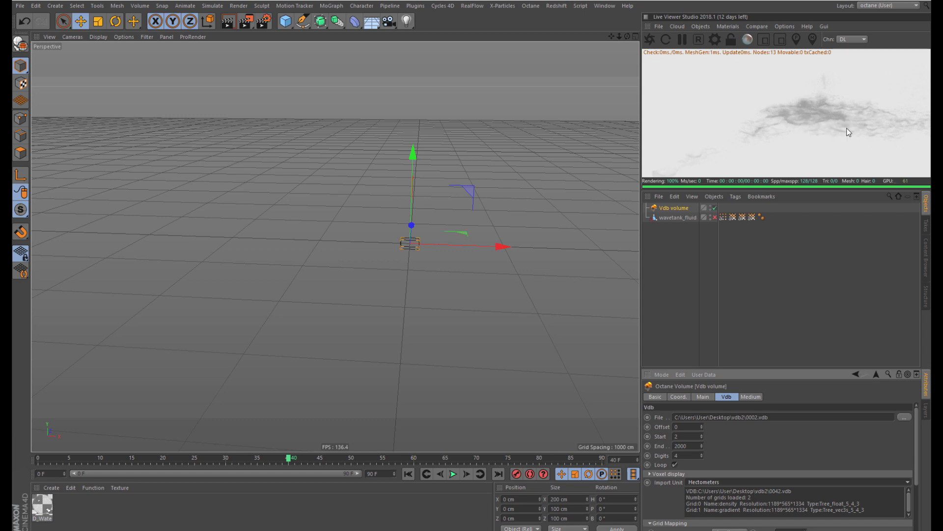
# In the Volume Medium, raise density to about 614 and shorten step length to about 1.02
pyautogui.keyDown('alt'); pyautogui.moveTo(534, 332); pyautogui.dragTo(465, 327, button='middle'); pyautogui.keyUp('alt')
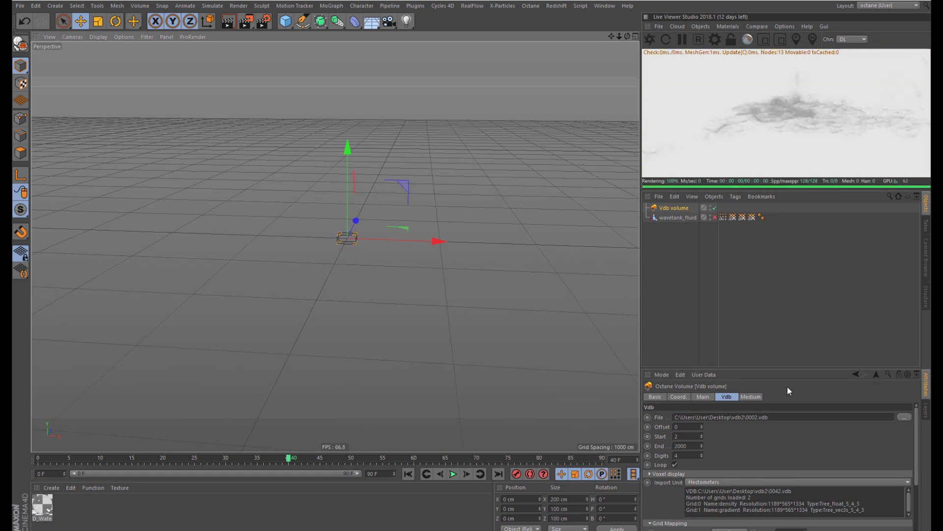
pyautogui.click(750, 397)
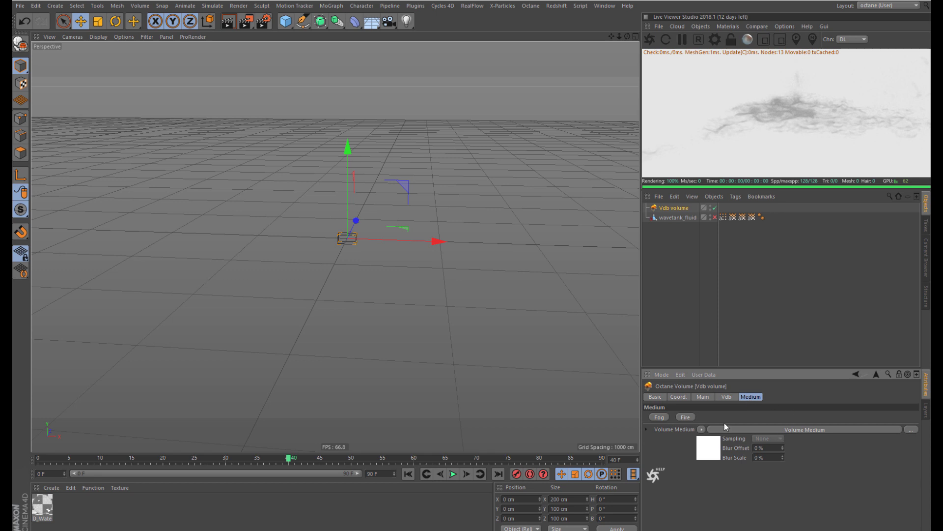
pyautogui.click(796, 429)
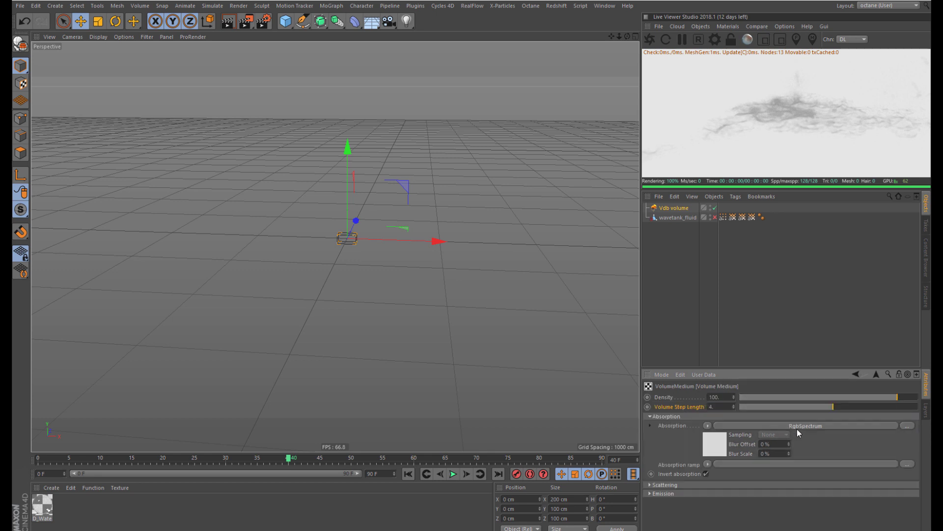
pyautogui.moveTo(896, 401); pyautogui.dragTo(859, 403)
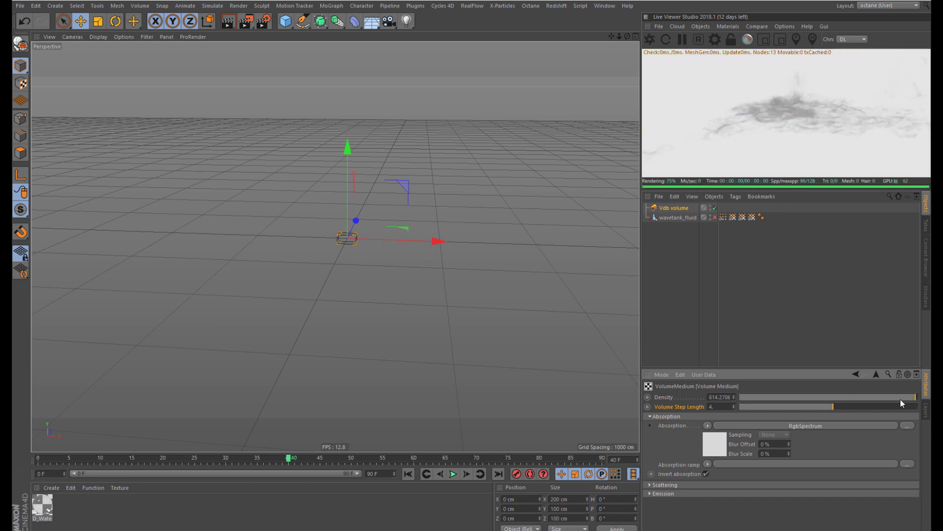
pyautogui.moveTo(826, 405); pyautogui.dragTo(811, 406)
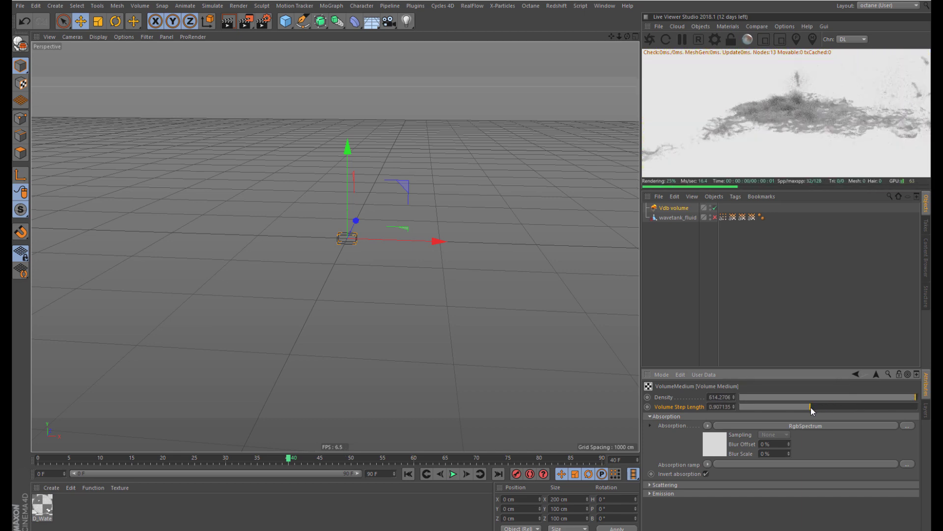
# Make the medium's absorption colour cyan, then return to the Volume Medium settings
pyautogui.click(802, 426)
pyautogui.click(684, 425)
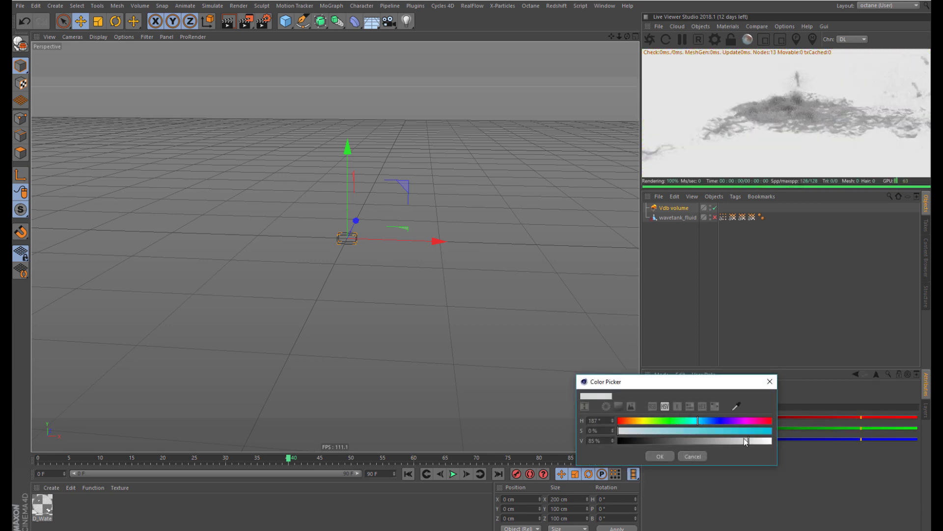
pyautogui.click(763, 429)
pyautogui.click(660, 456)
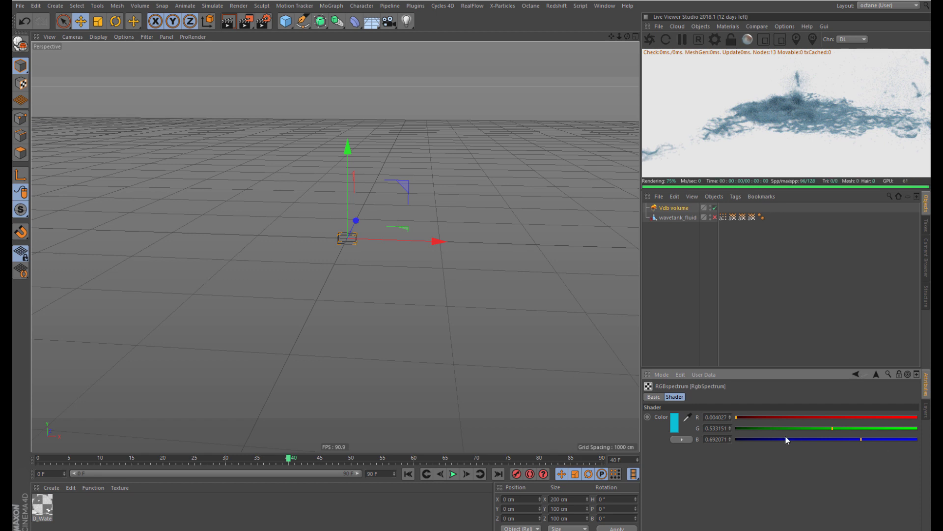
pyautogui.click(874, 376)
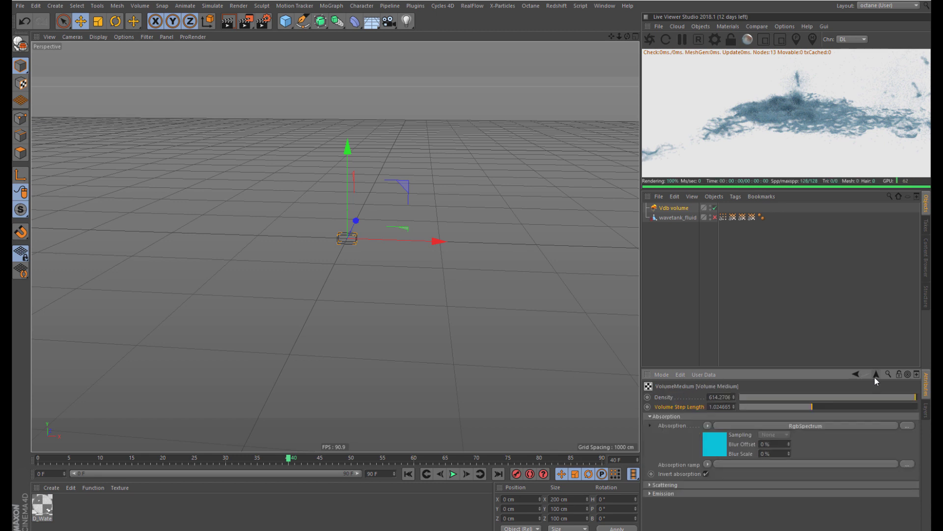